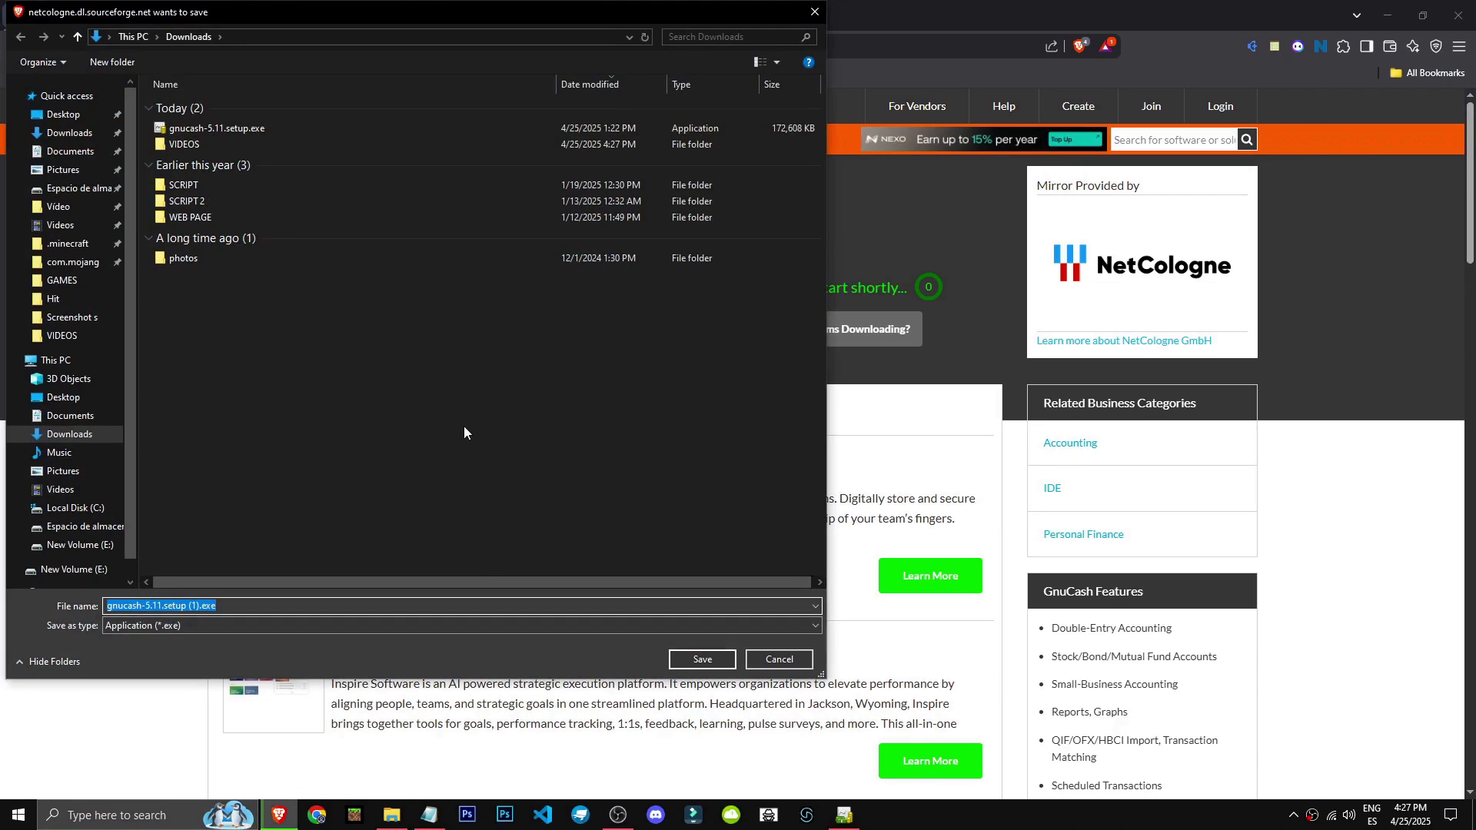
Save the installer as gnucash-5.11.setup.exe in the Downloads folder, replacing the existing file.
{"action": "left_click", "coordinate": [289, 128]}
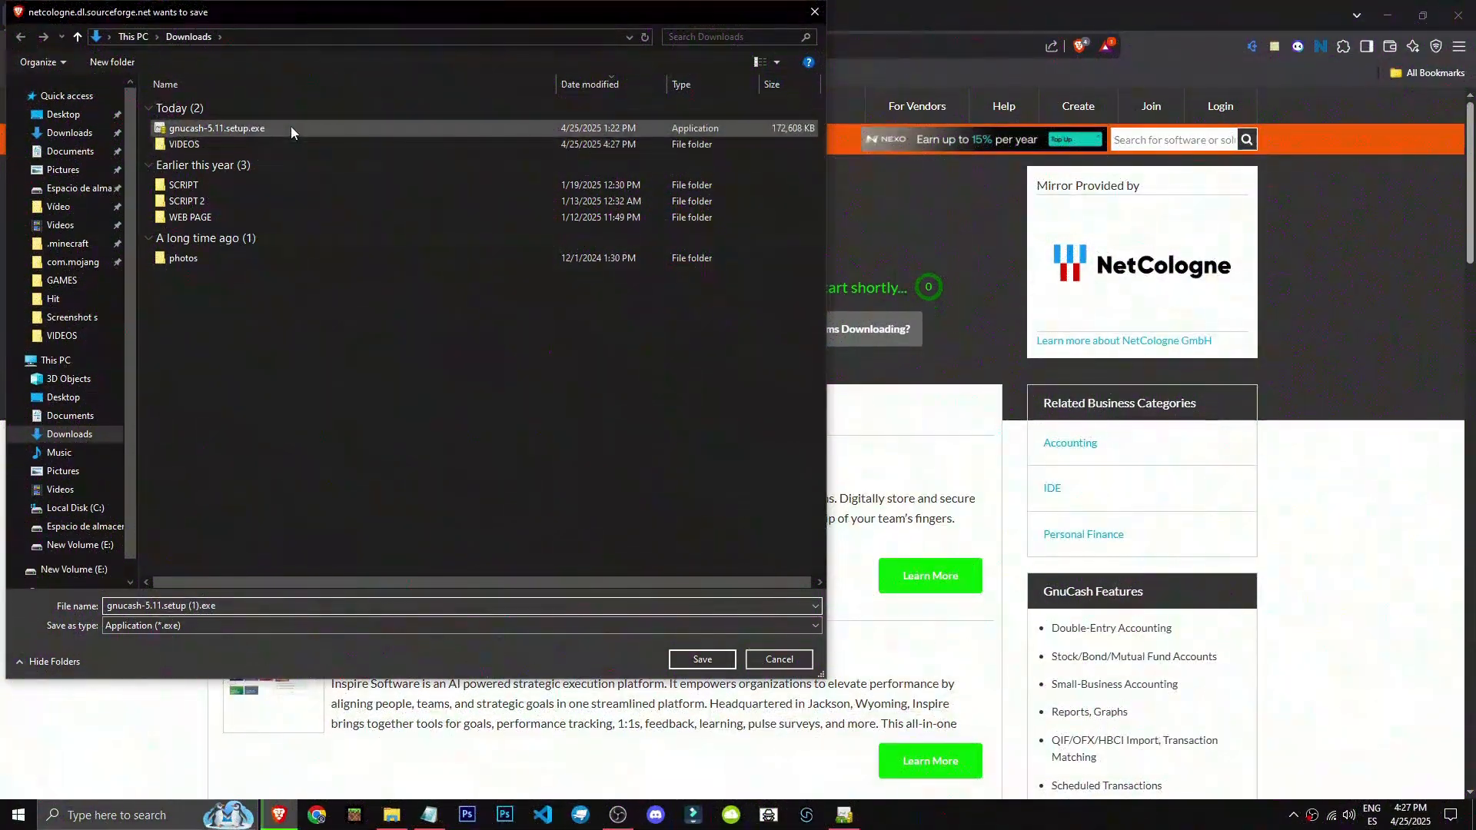
{"action": "left_click", "coordinate": [702, 659]}
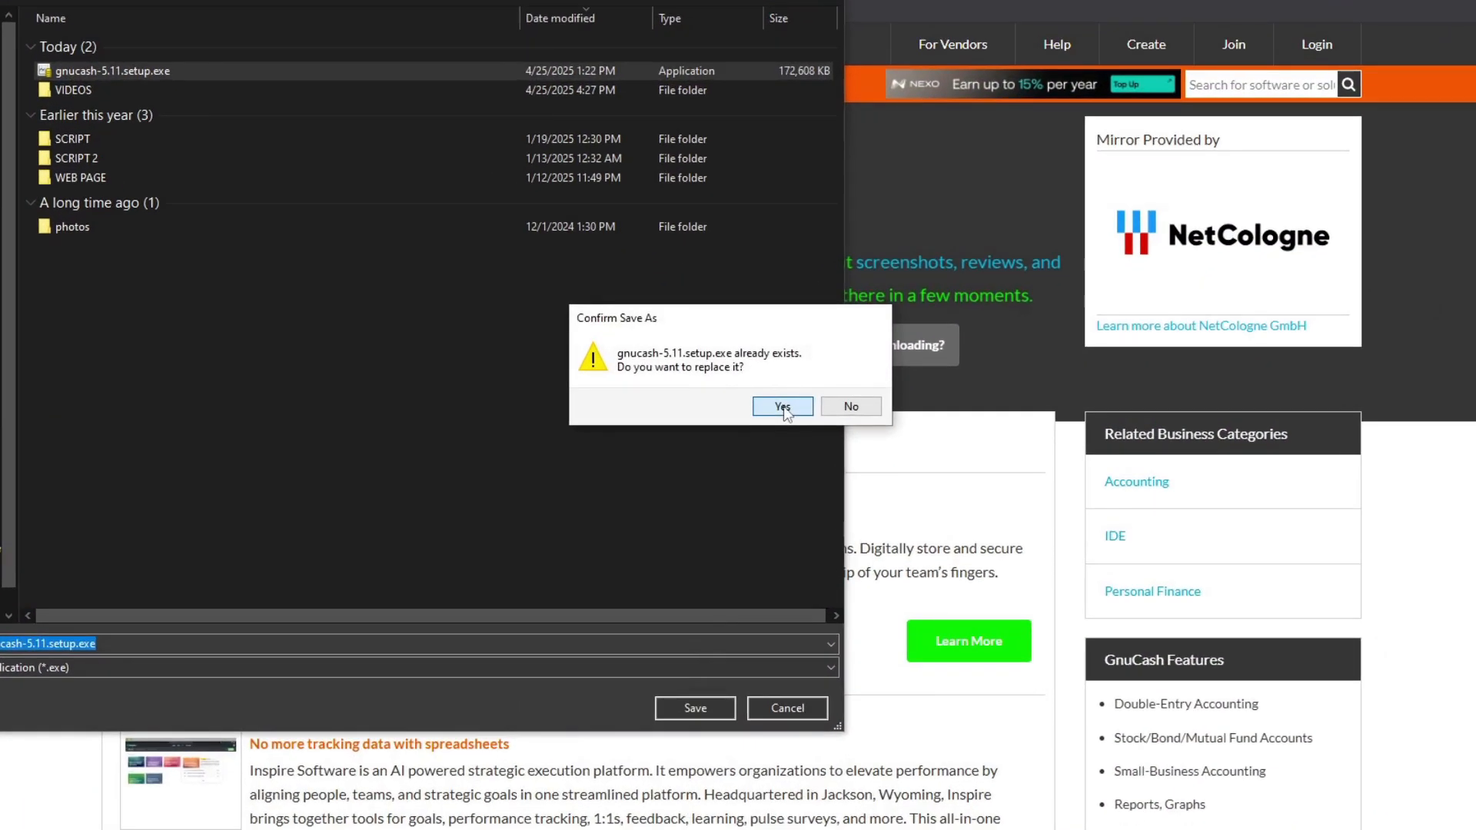
{"action": "left_click", "coordinate": [783, 406]}
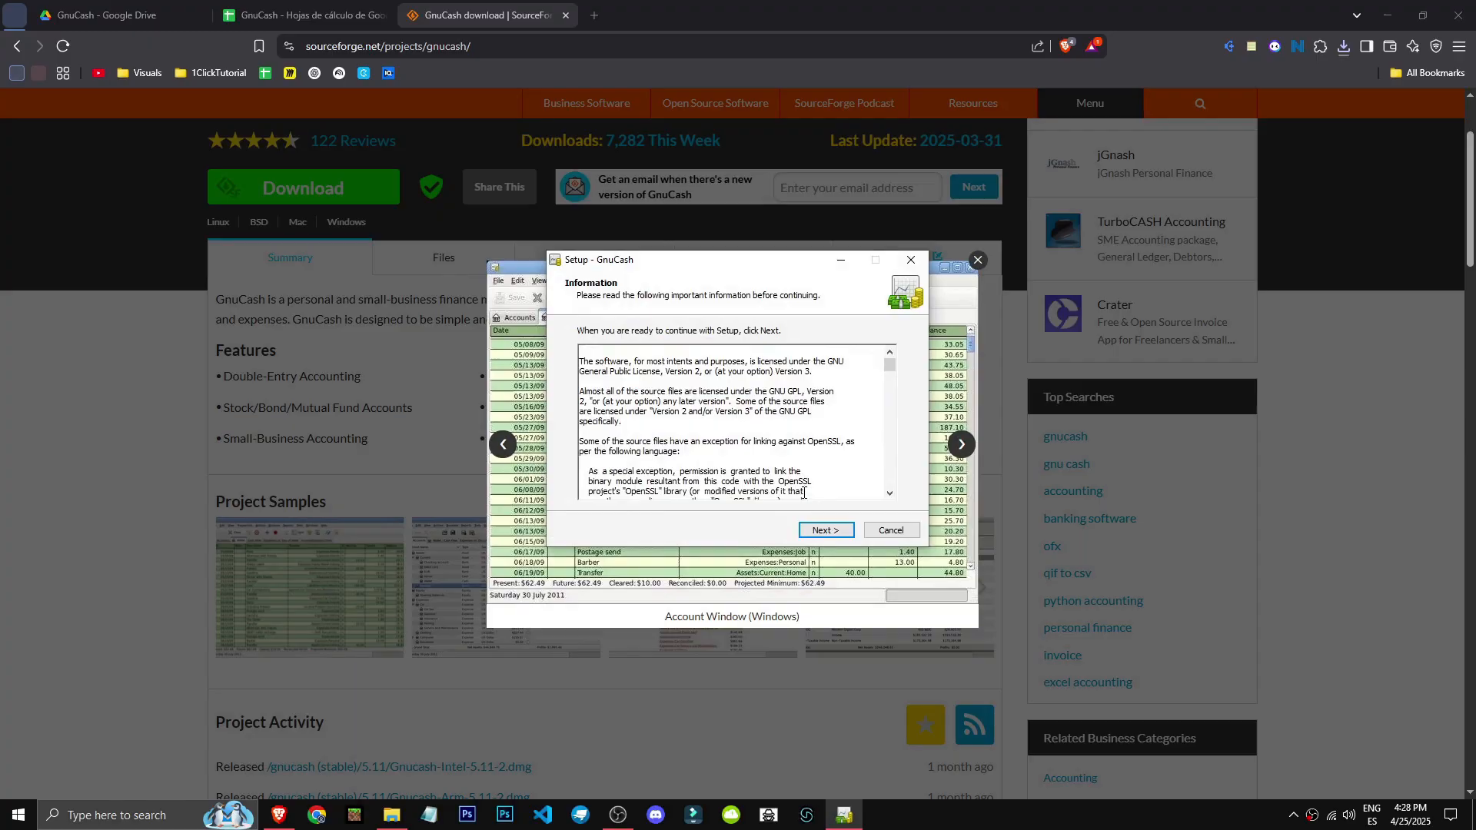
Install GnuCash into C:\Program Files (x86)\gnucash with a desktop icon and complete the setup wizard.
{"action": "scroll", "coordinate": [733, 423], "scroll_direction": "down", "scroll_amount": 5}
{"action": "left_click", "coordinate": [825, 531]}
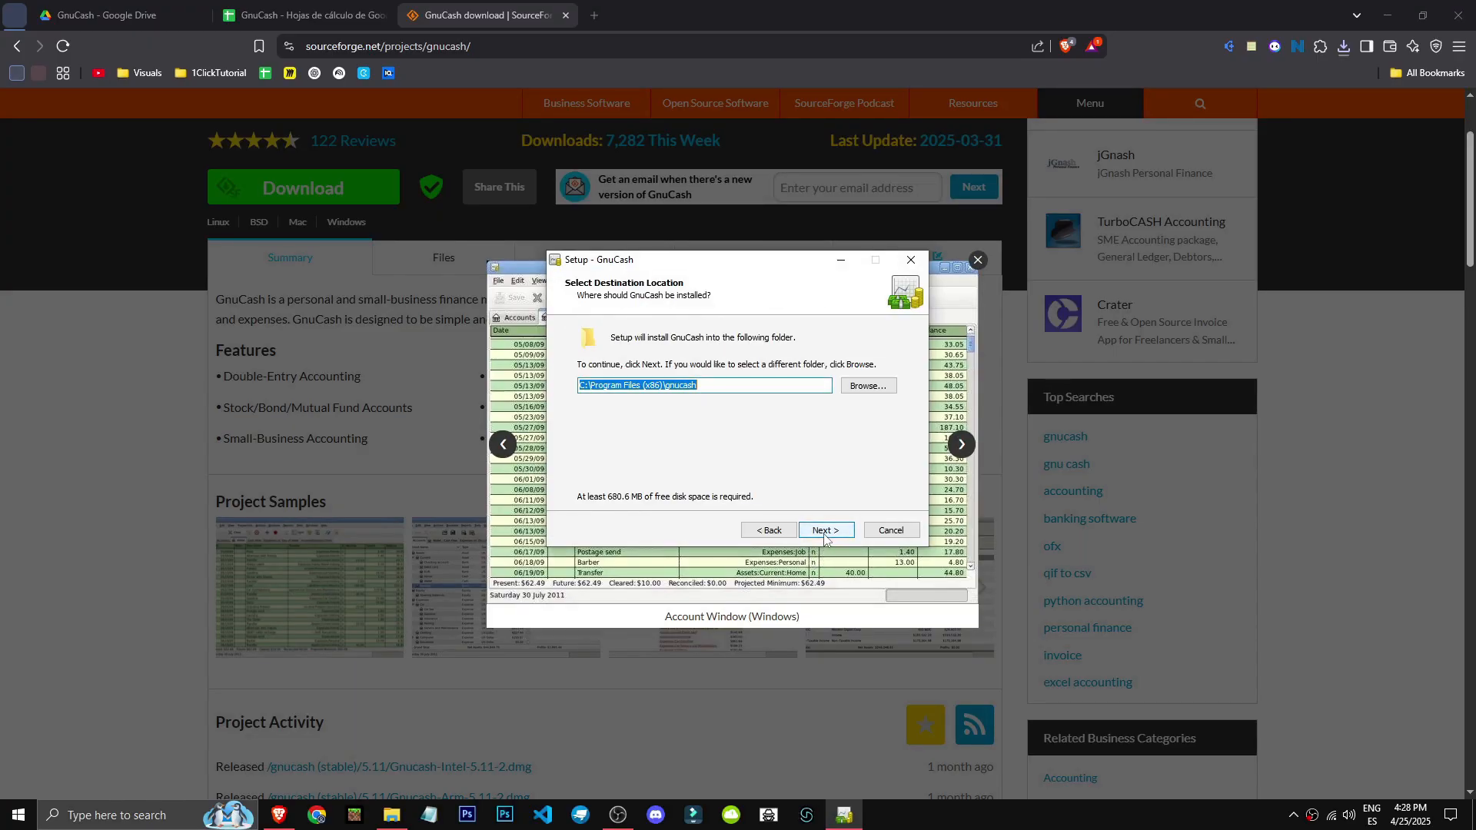
{"action": "left_click", "coordinate": [824, 531]}
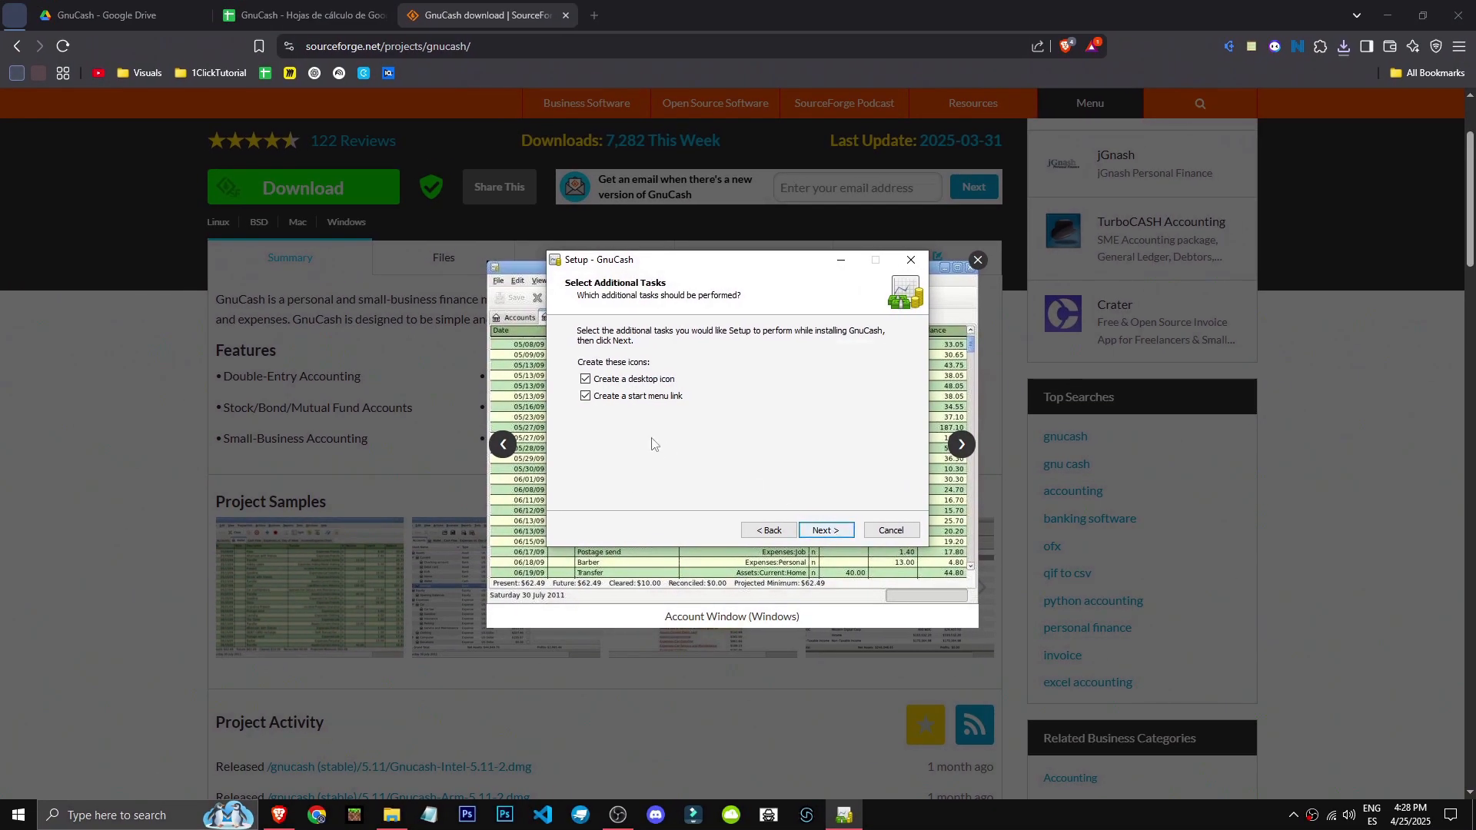
{"action": "left_click", "coordinate": [638, 400]}
{"action": "left_click", "coordinate": [825, 531]}
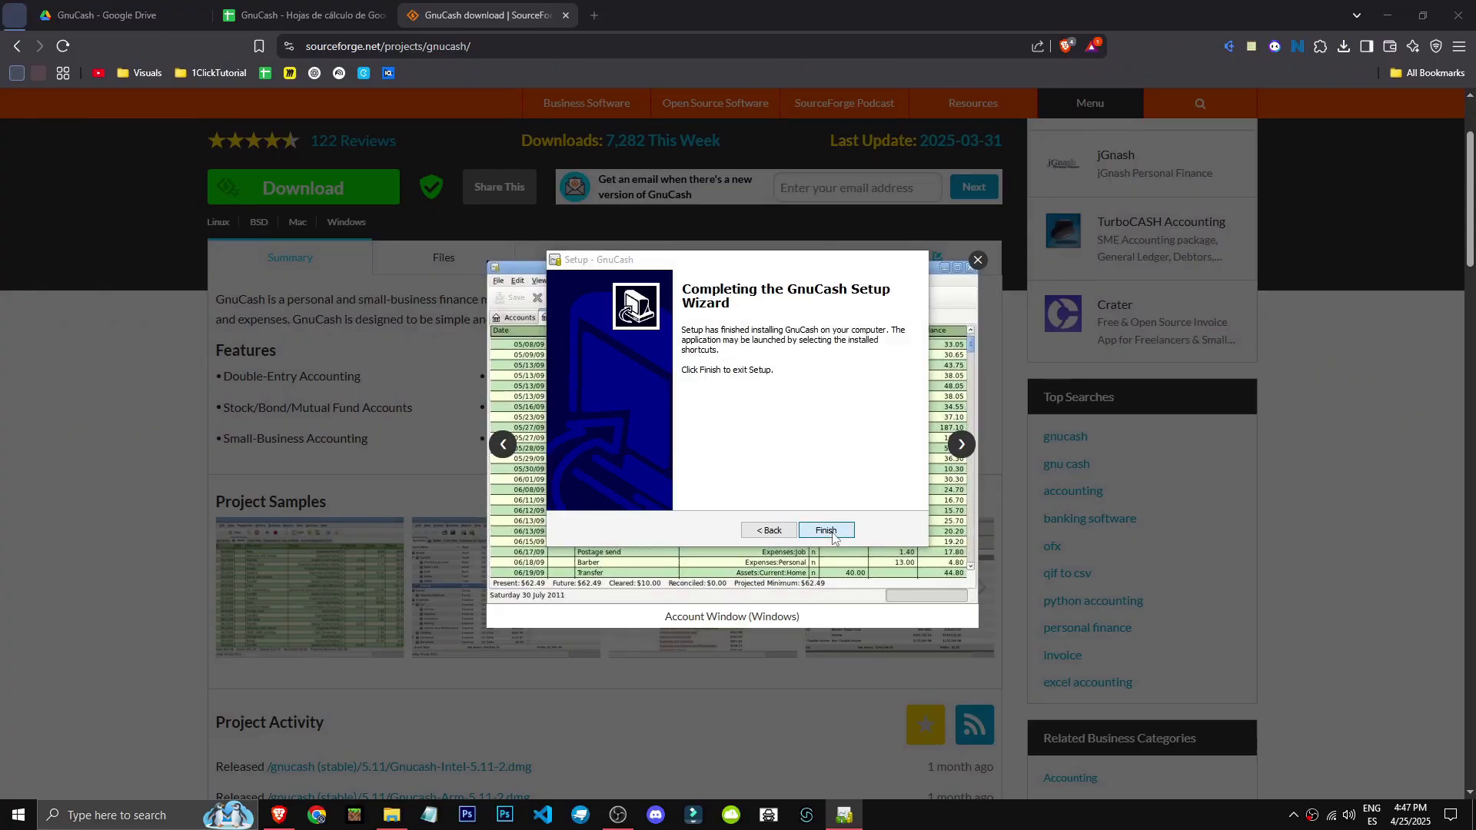
{"action": "left_click", "coordinate": [826, 530]}
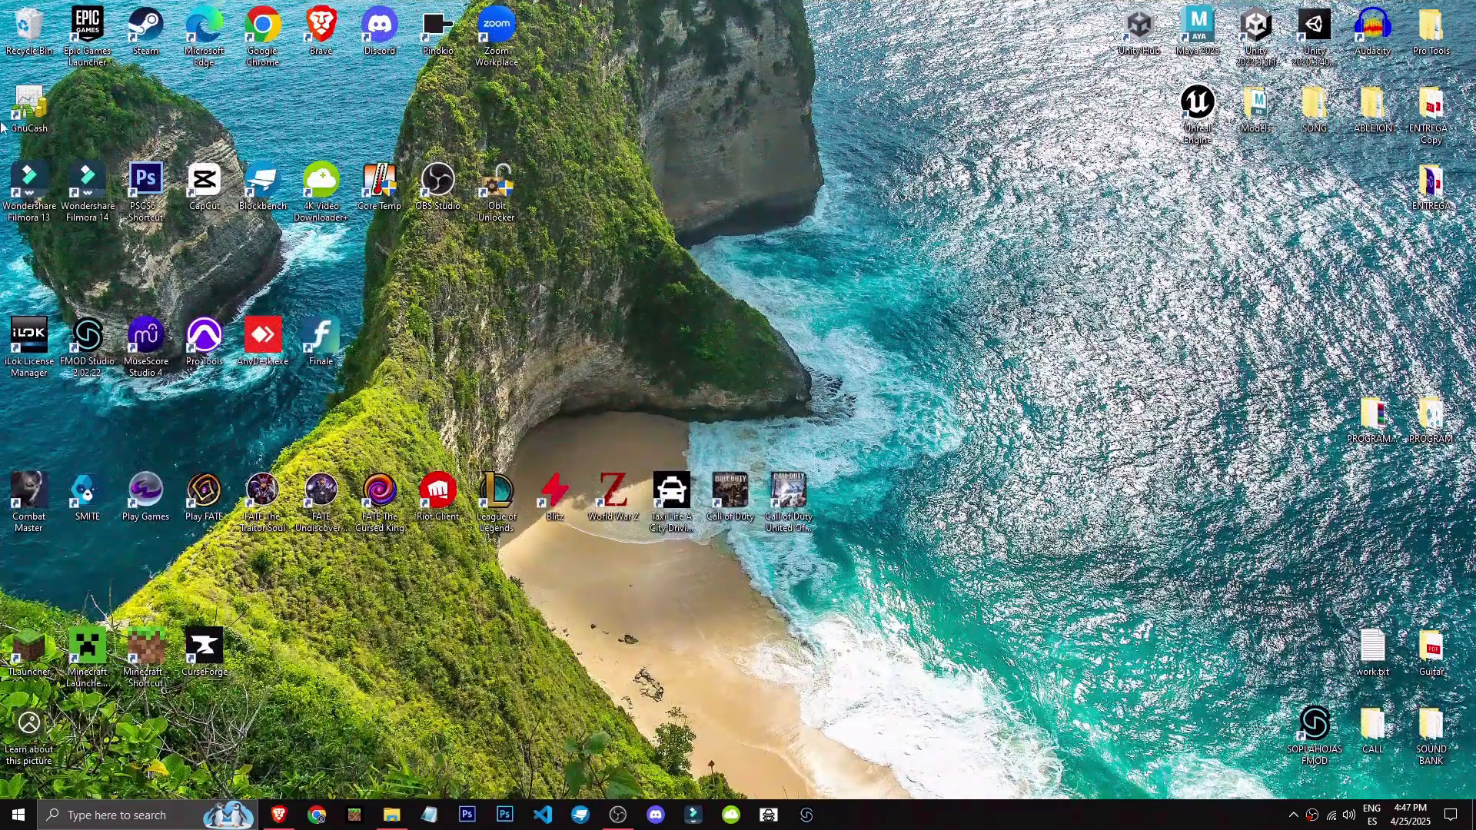
Launch GnuCash from its desktop icon.
{"action": "left_click_drag", "start_coordinate": [29, 107], "coordinate": [555, 35]}
{"action": "double_click", "coordinate": [555, 31]}
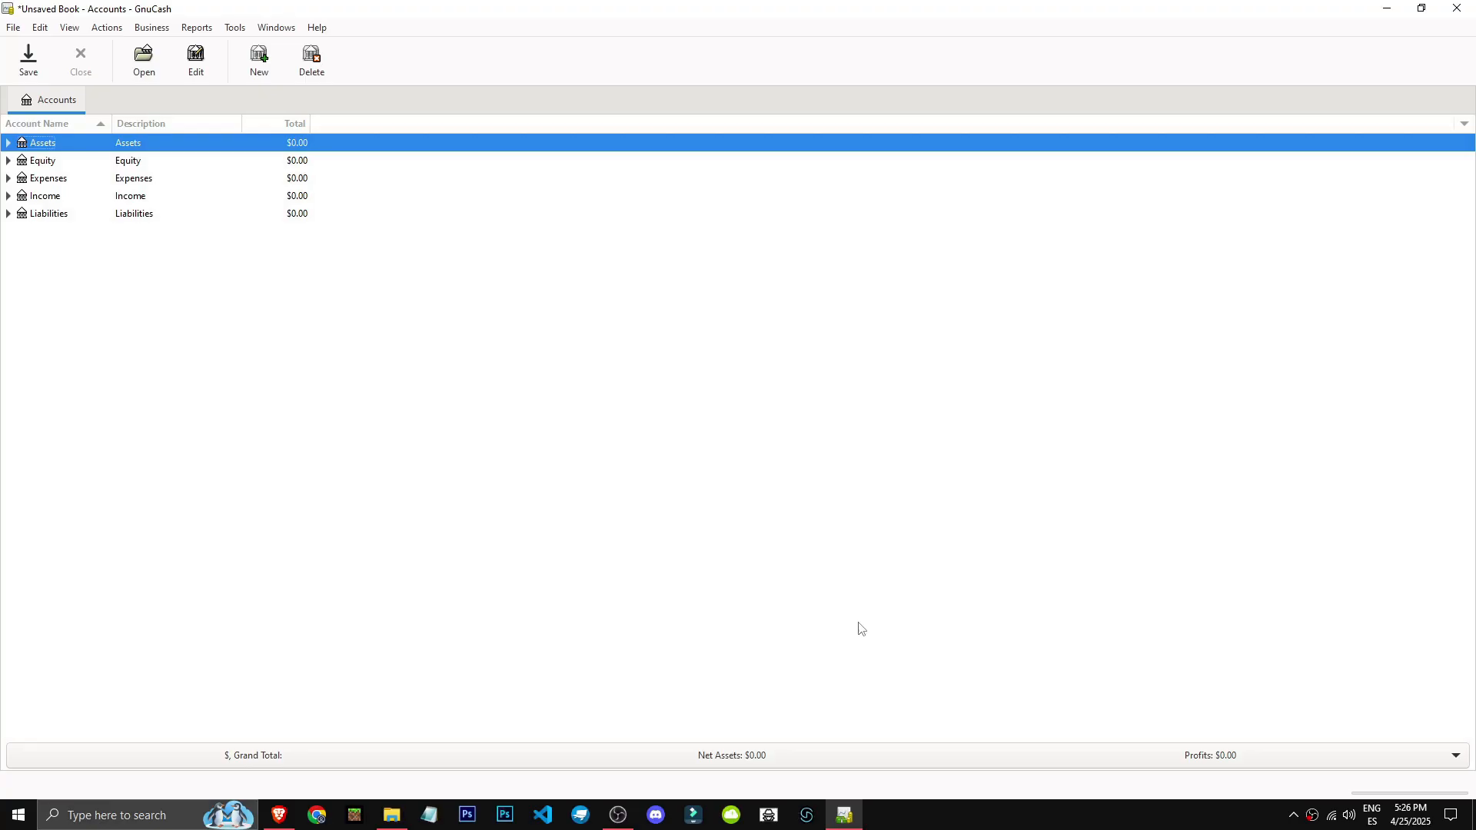
{"action": "key", "text": "End"}
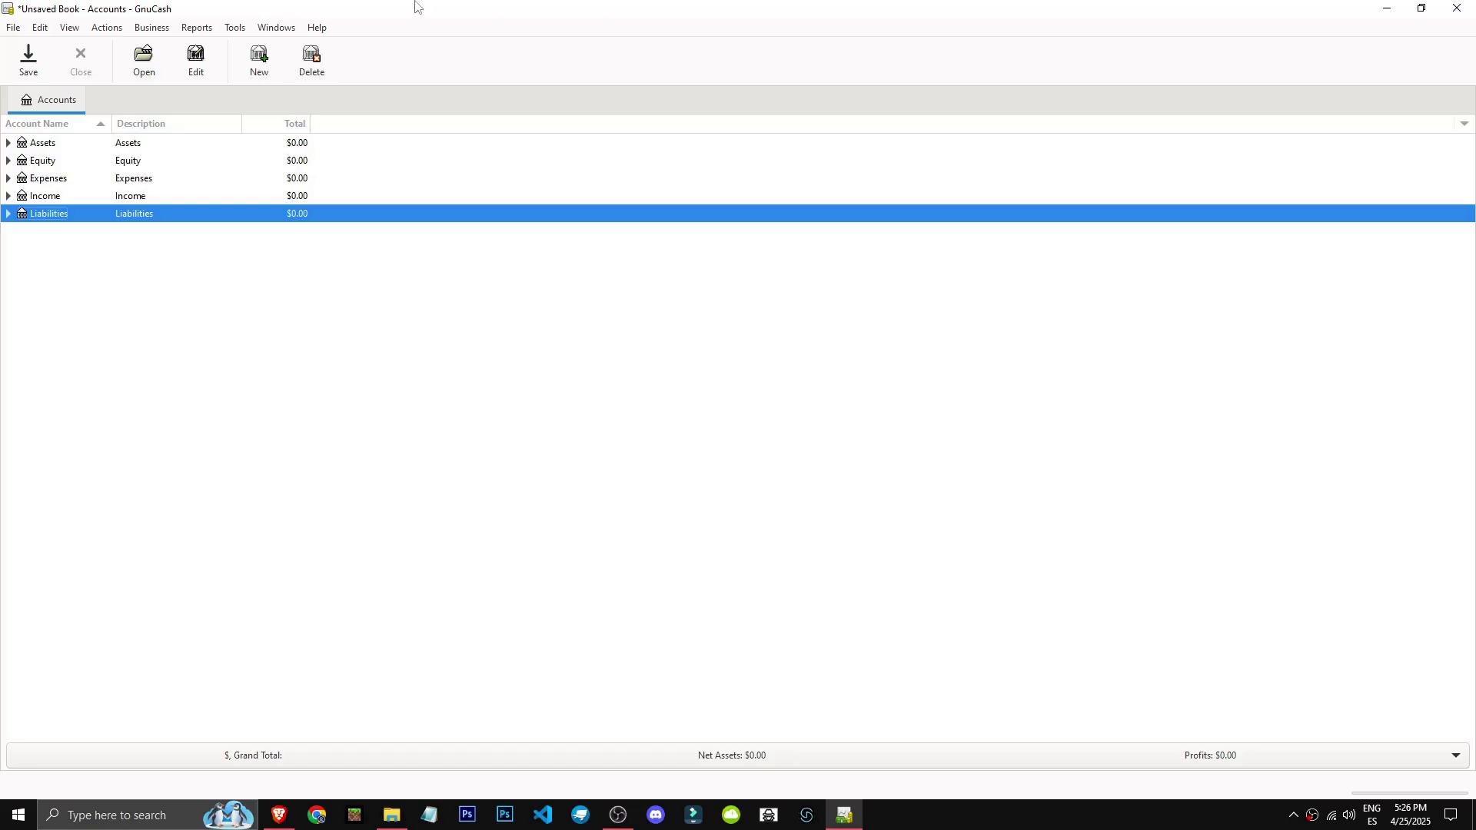
{"action": "left_click", "coordinate": [14, 27]}
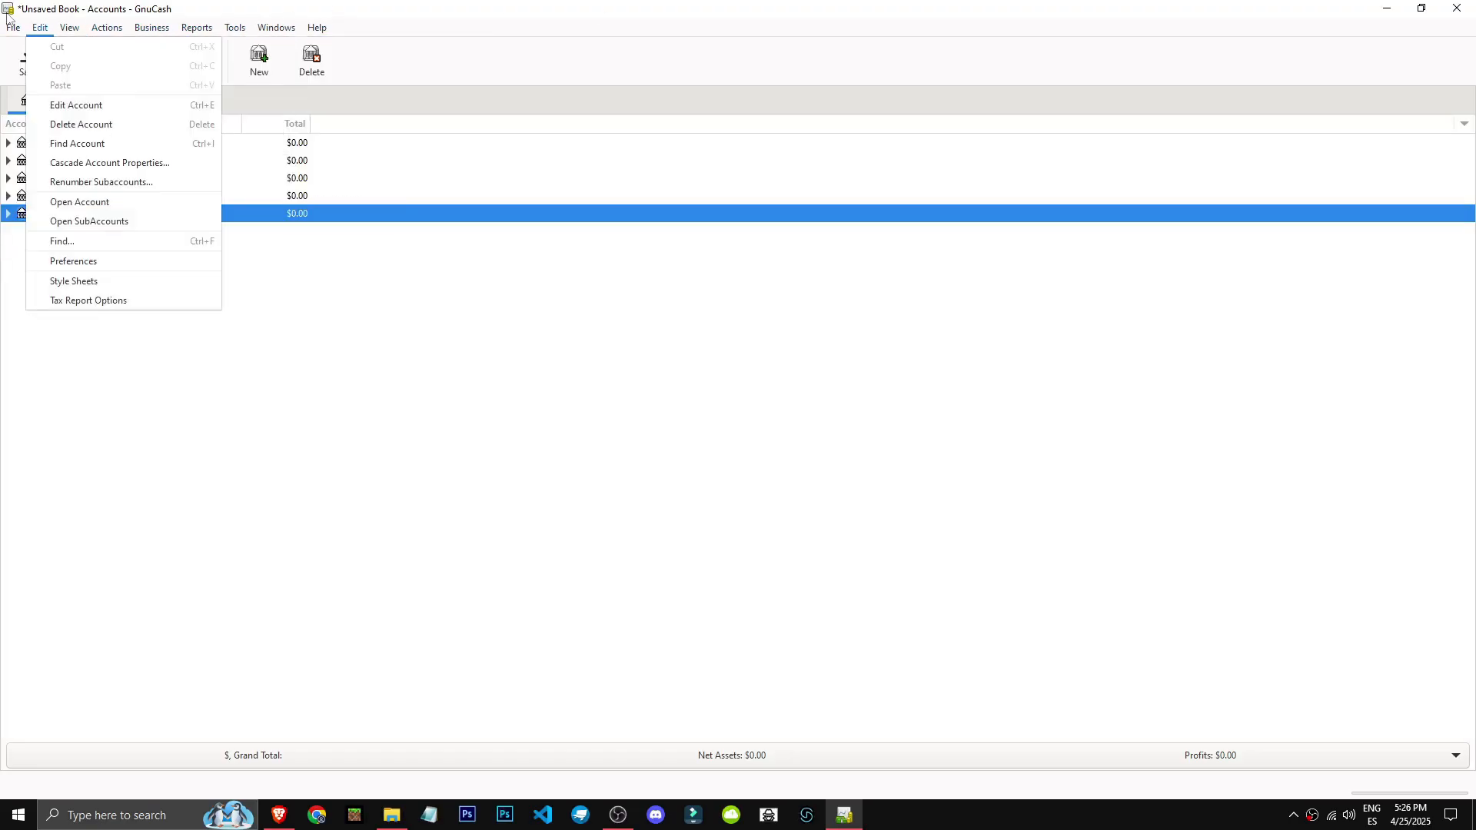
{"action": "left_click", "coordinate": [191, 27]}
Create a new file in GnuCash to start the New Account Hierarchy Setup assistant.
{"action": "left_click", "coordinate": [13, 26]}
{"action": "left_click", "coordinate": [31, 48]}
{"action": "left_click", "coordinate": [607, 465]}
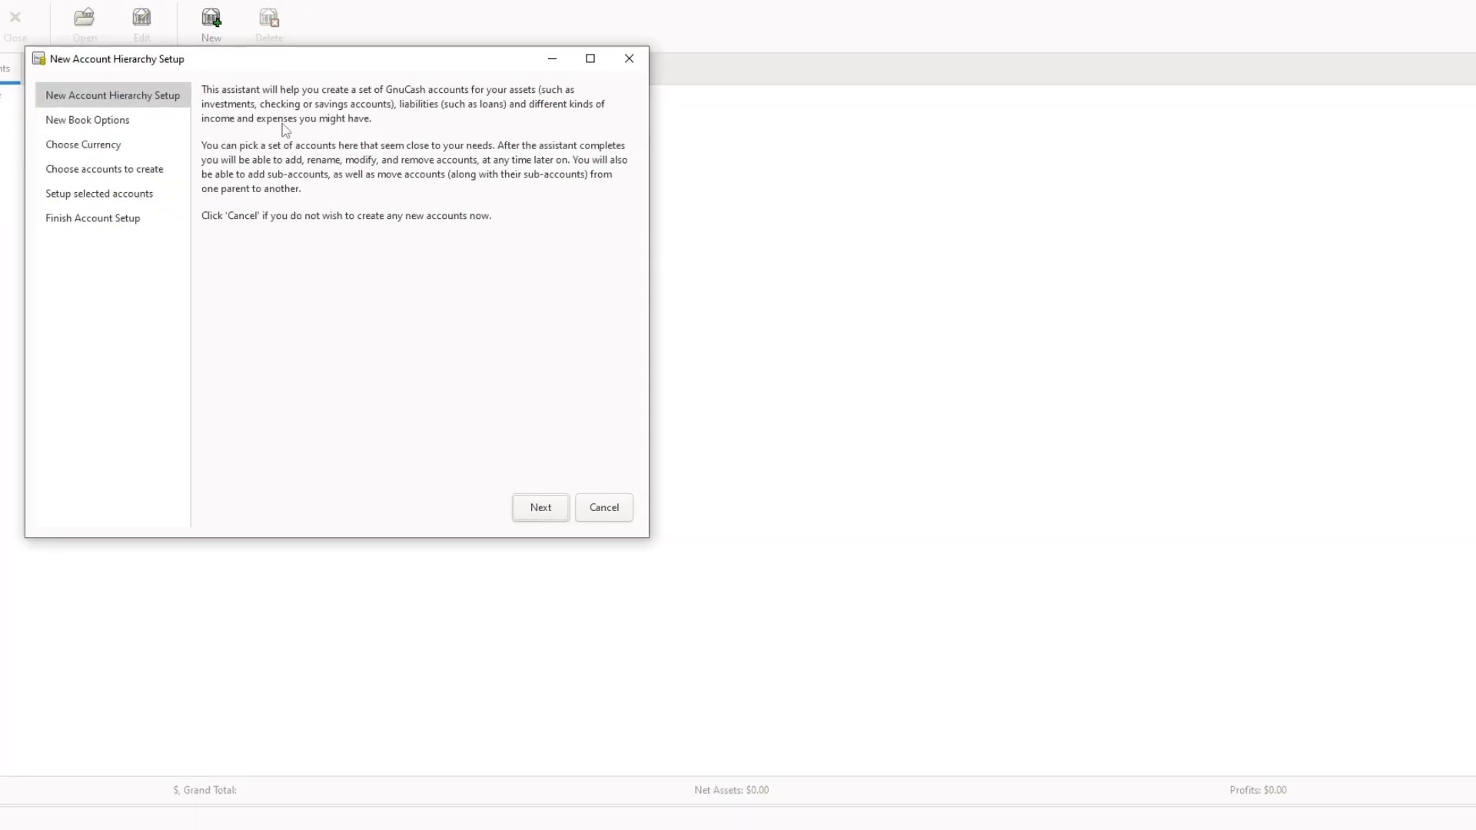
Keep the default new book options and accept USD (US Dollar) as the currency for new accounts.
{"action": "left_click", "coordinate": [533, 500]}
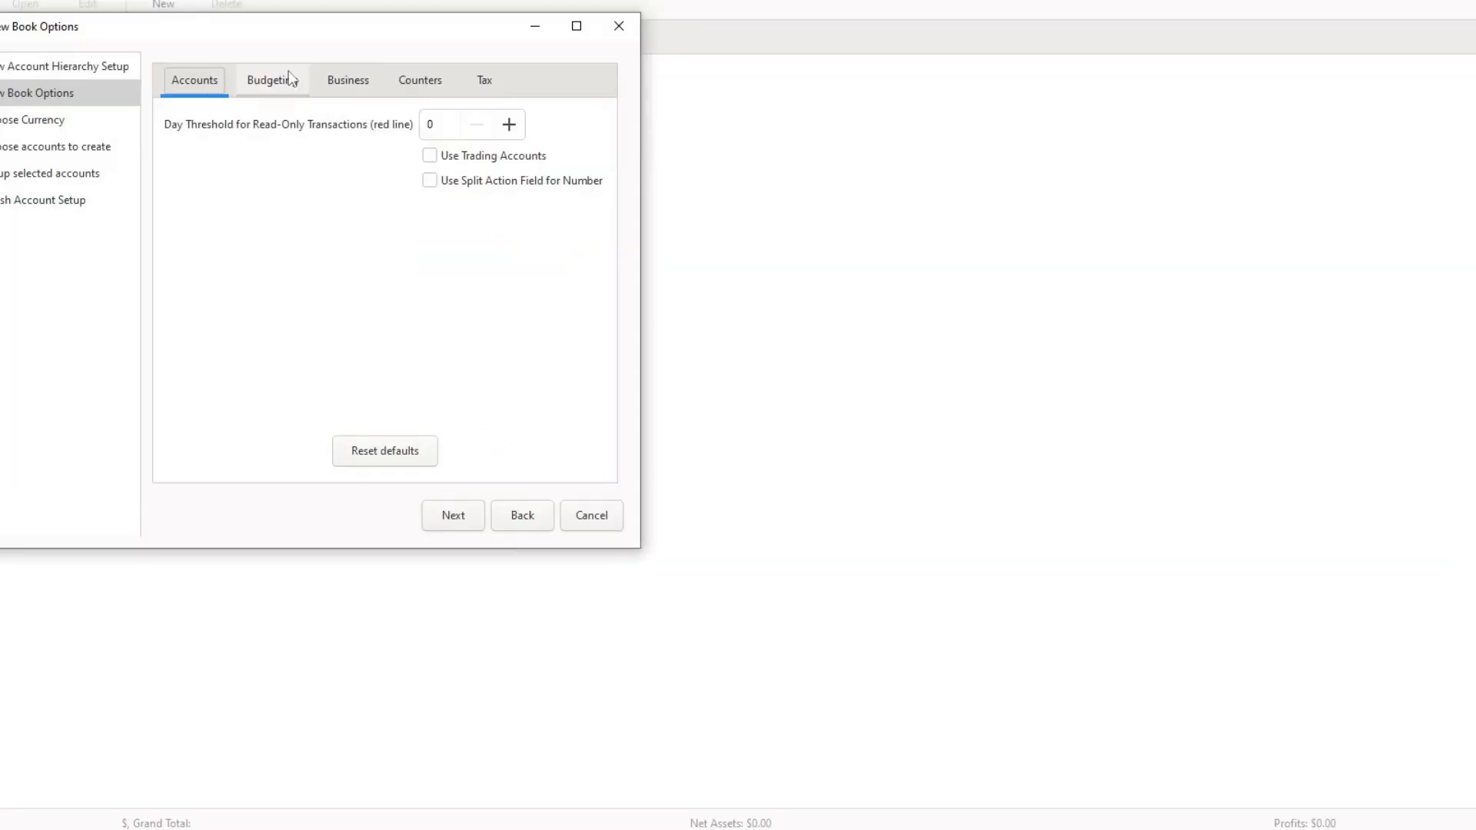
{"action": "left_click", "coordinate": [474, 157]}
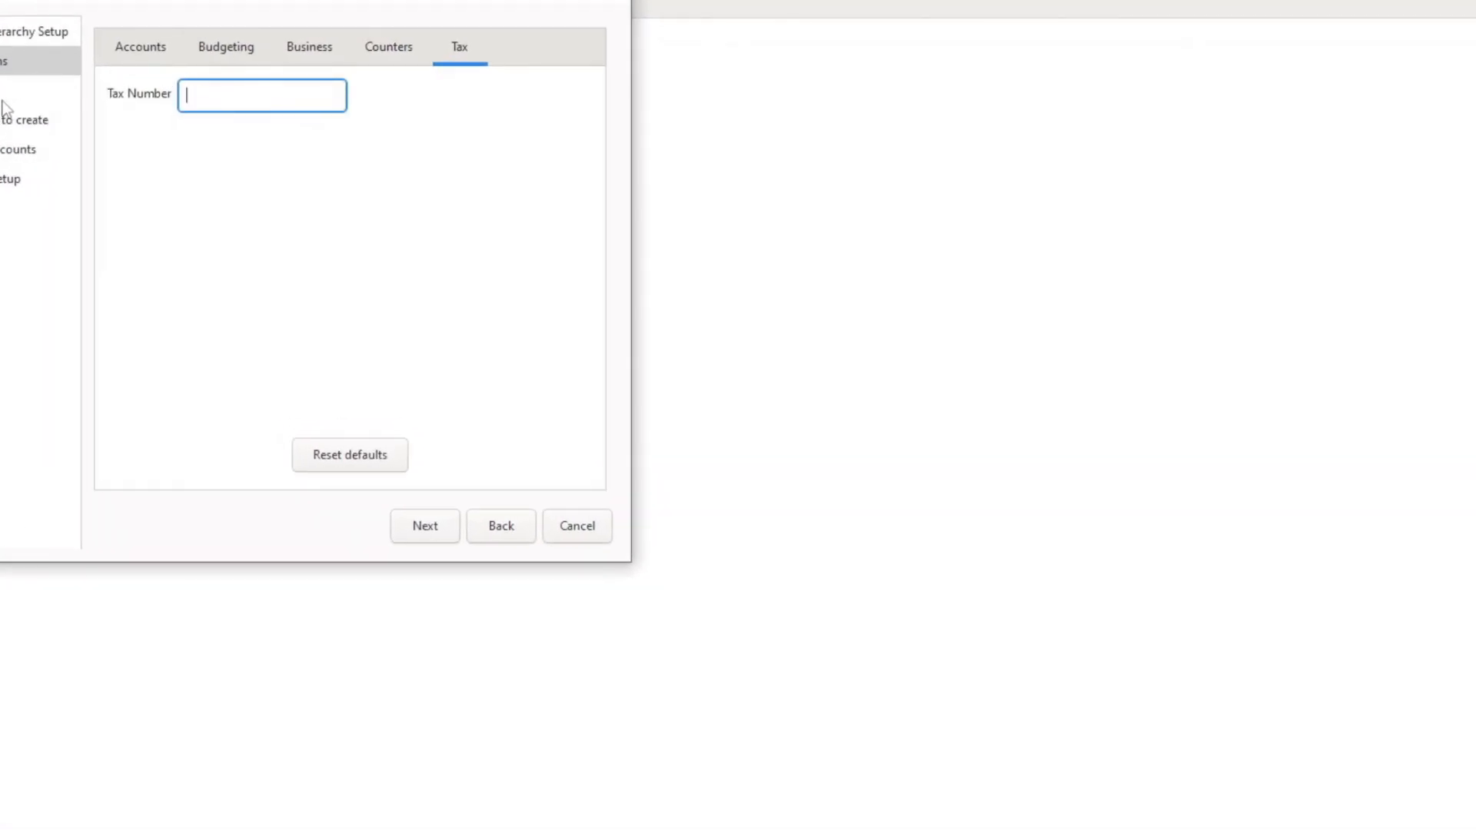
{"action": "left_click", "coordinate": [428, 527]}
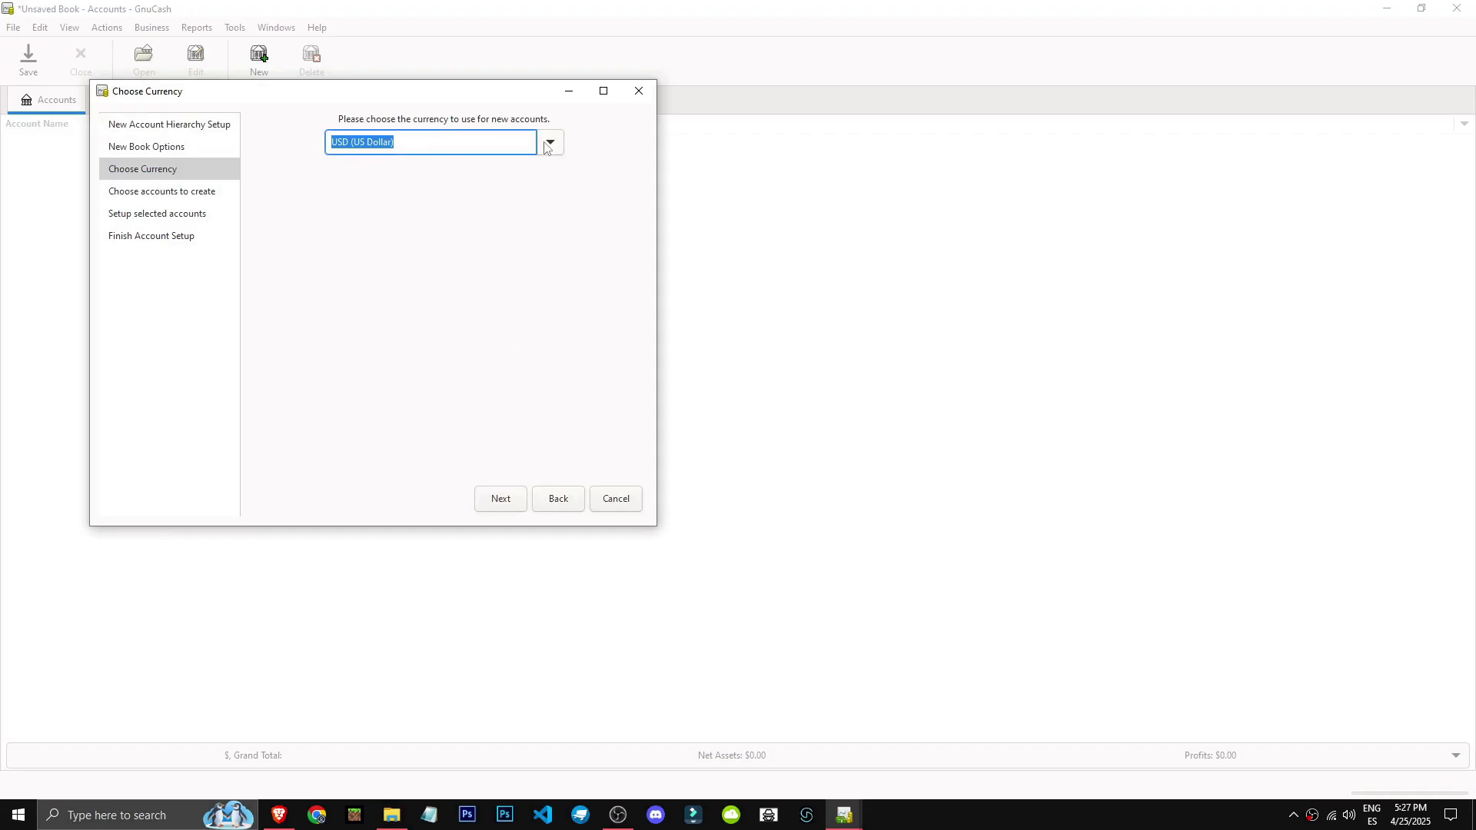
{"action": "left_click", "coordinate": [500, 499]}
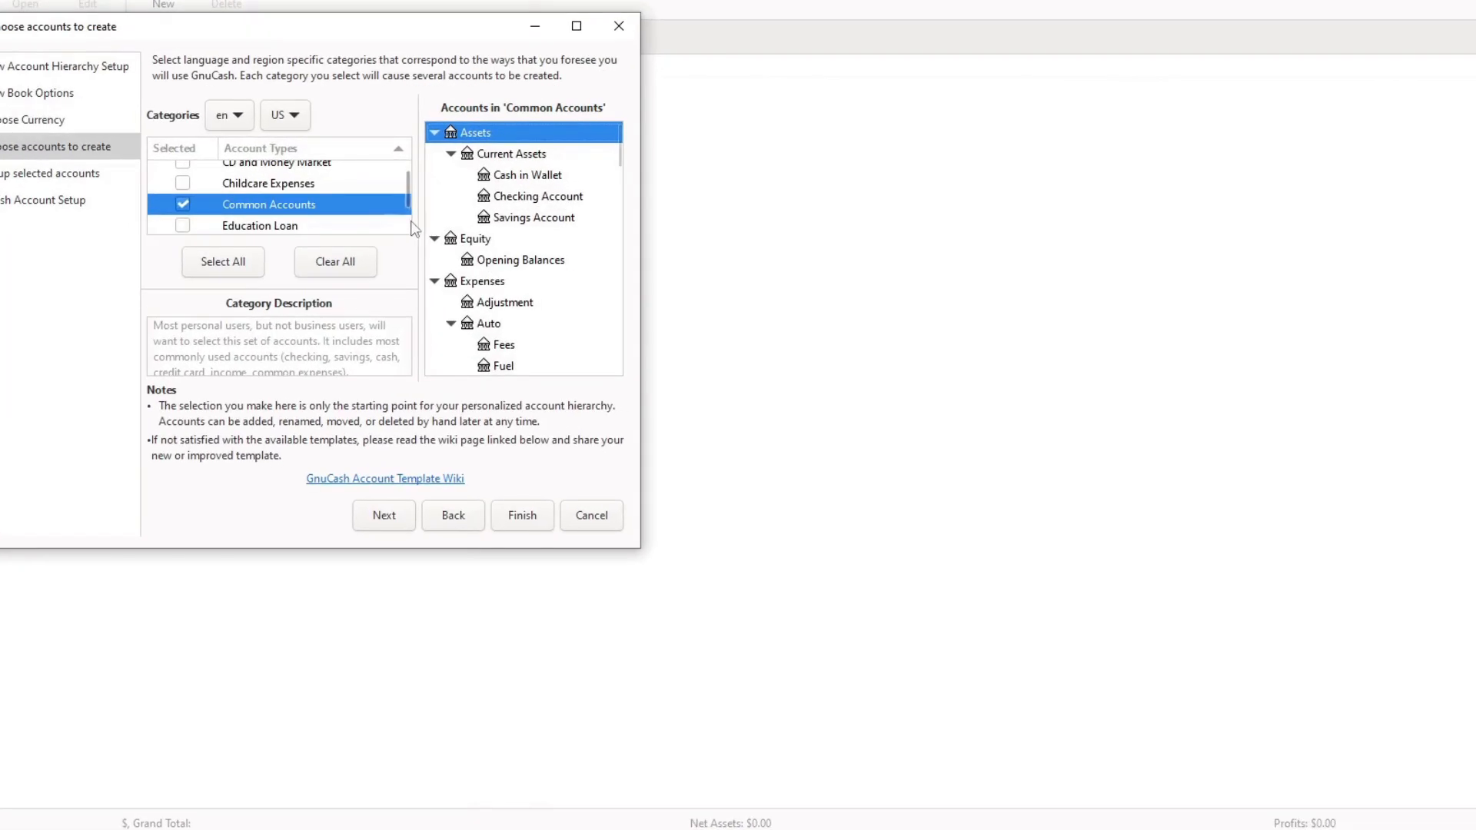
Review the account categories in an enlarged assistant window, keep only Common Accounts selected, and complete the account setup.
{"action": "left_click_drag", "start_coordinate": [405, 192], "coordinate": [405, 198]}
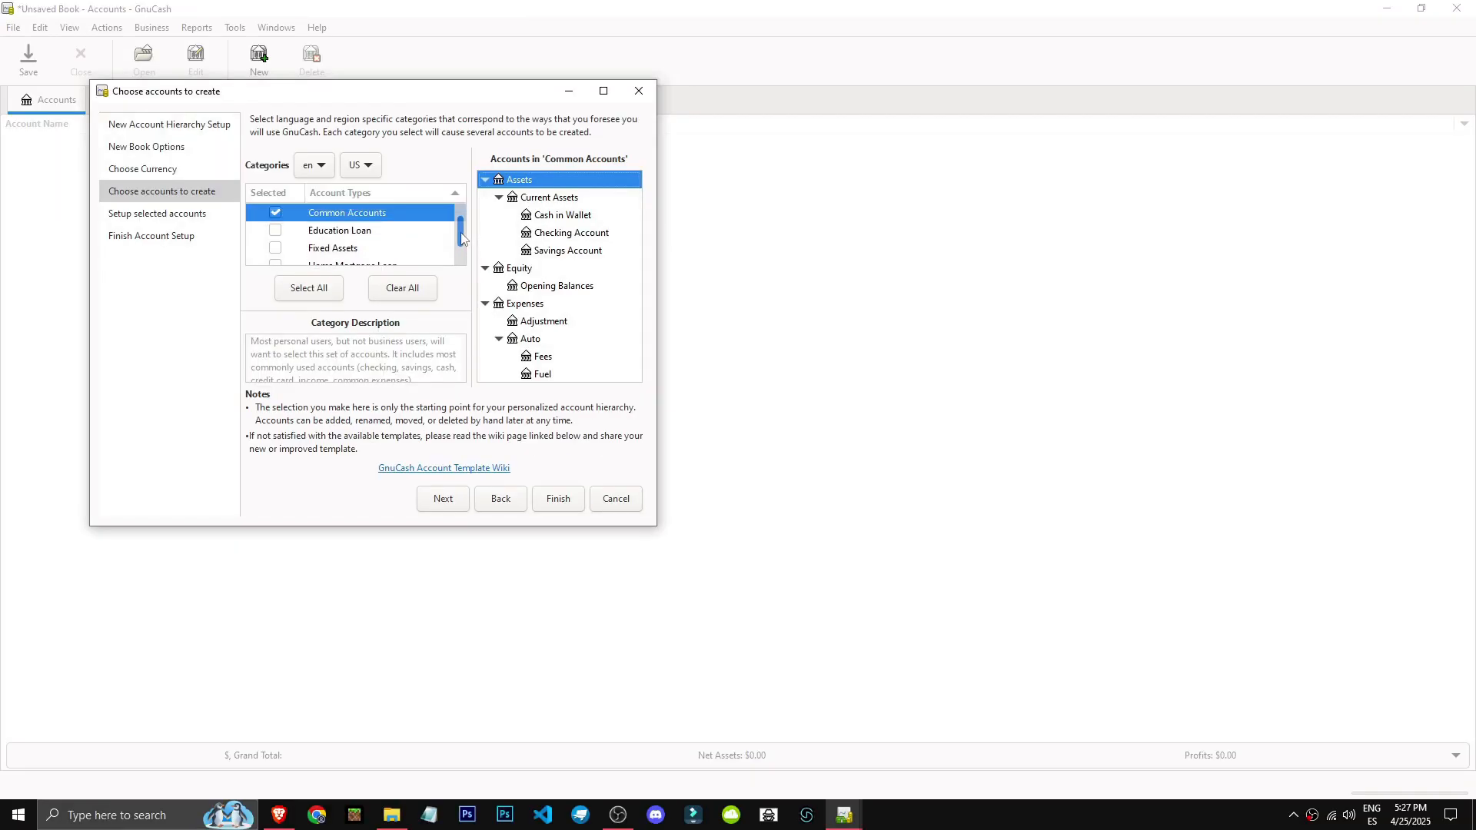
{"action": "left_click_drag", "start_coordinate": [461, 238], "coordinate": [459, 235]}
{"action": "scroll", "coordinate": [457, 227], "scroll_direction": "up", "scroll_amount": 4}
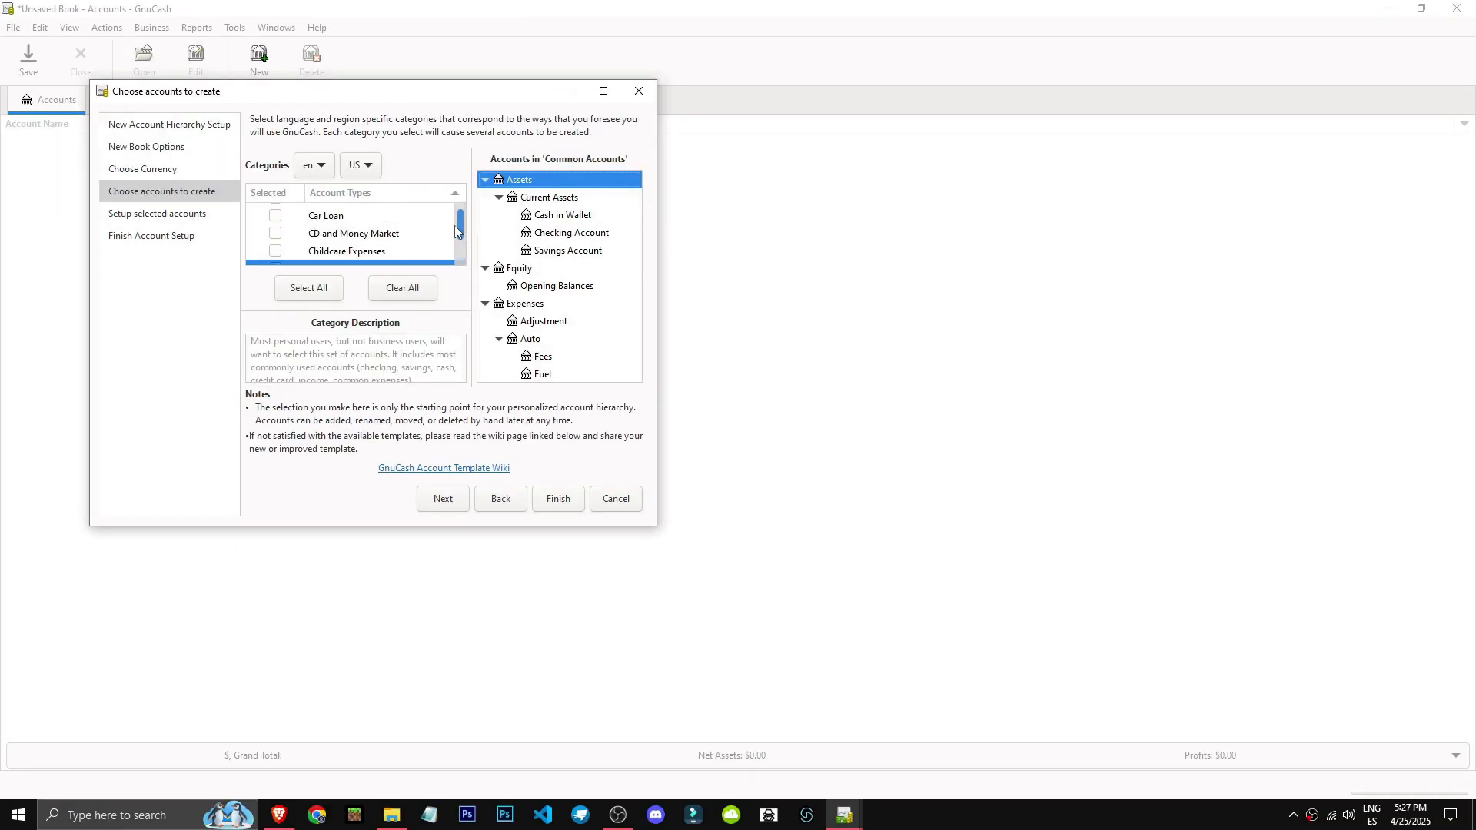
{"action": "scroll", "coordinate": [456, 234], "scroll_direction": "down", "scroll_amount": 5}
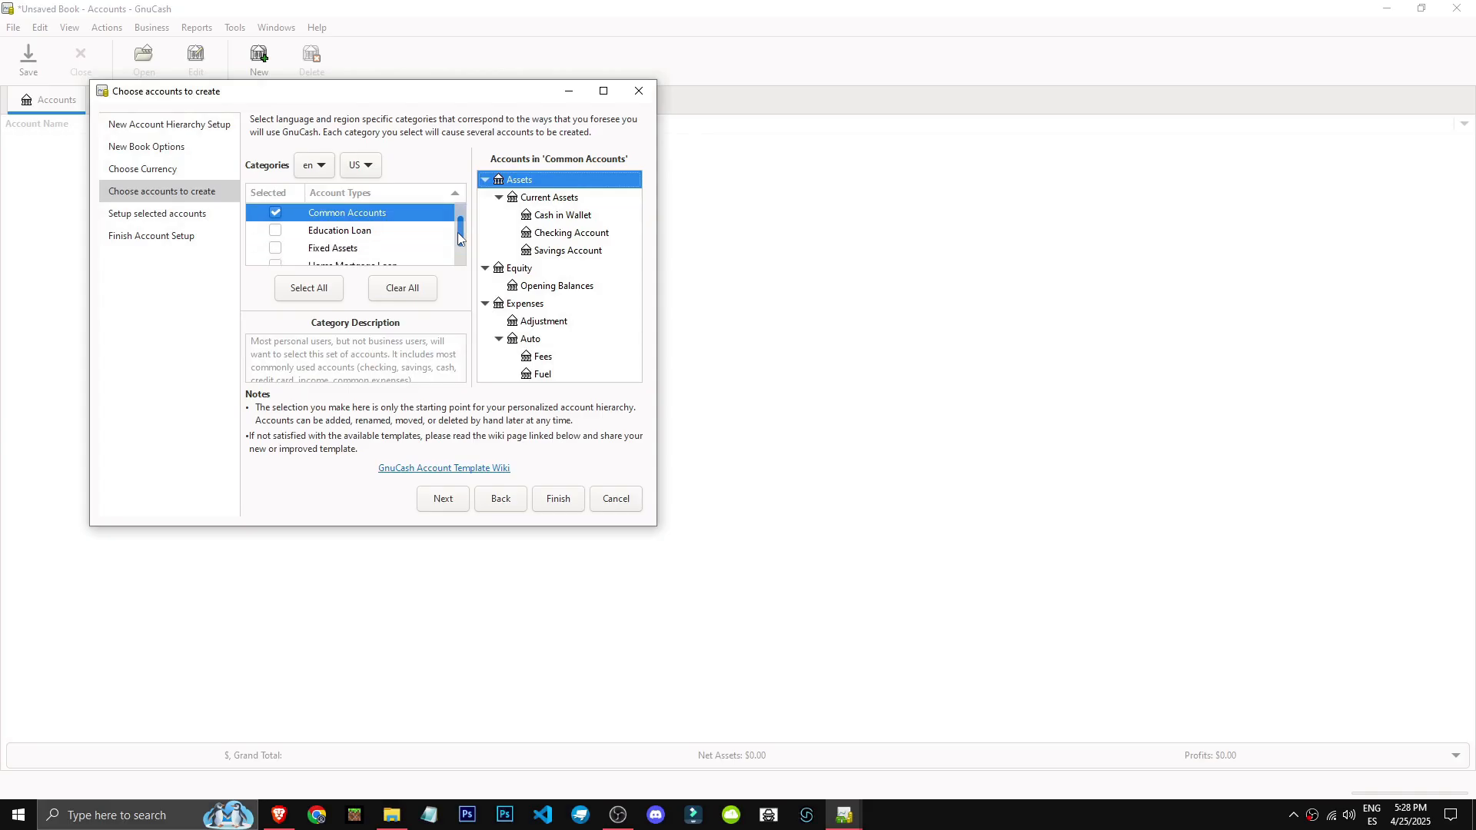
{"action": "left_click_drag", "start_coordinate": [655, 524], "coordinate": [671, 709]}
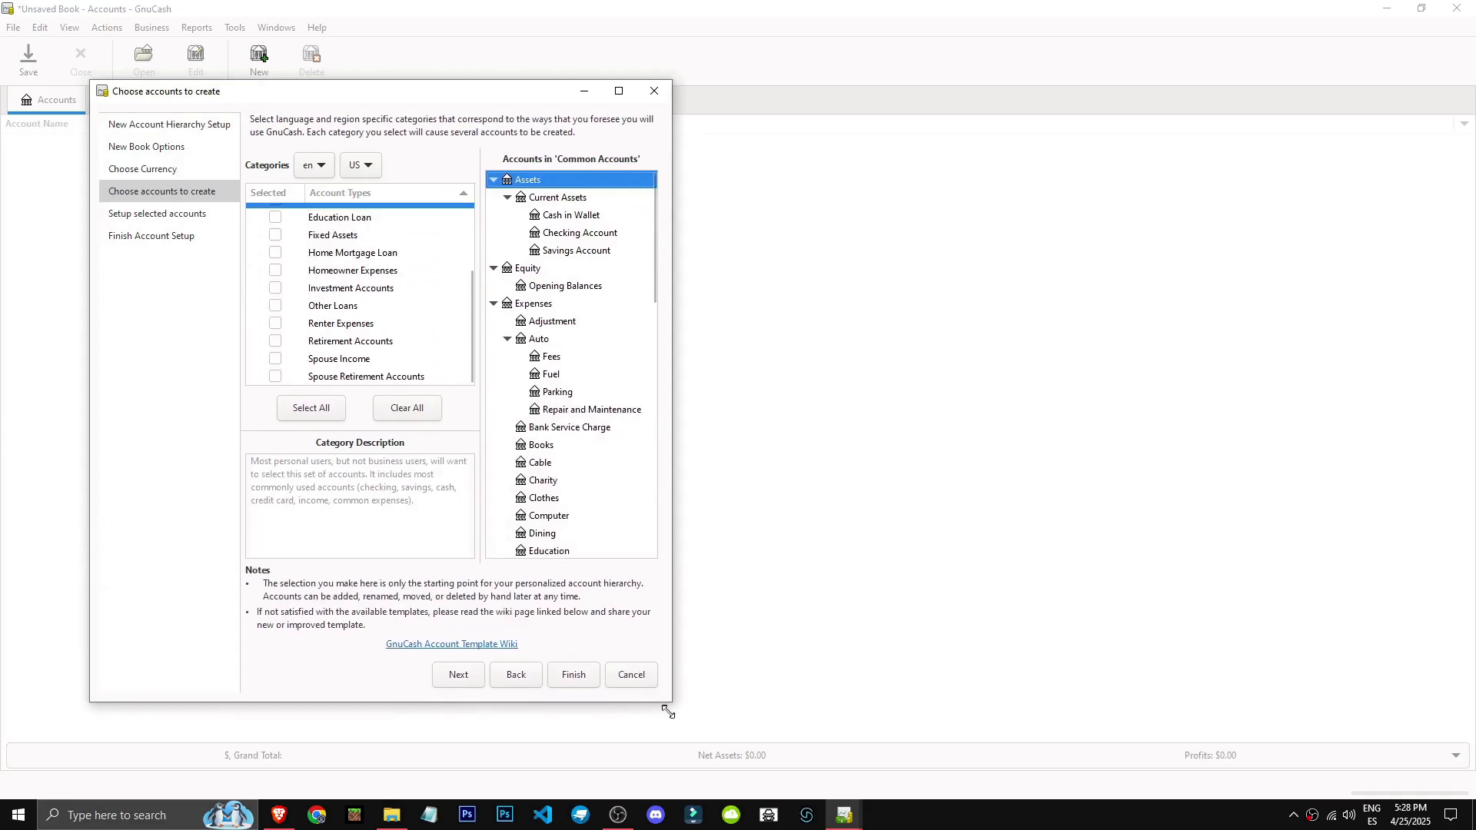
{"action": "scroll", "coordinate": [473, 353], "scroll_direction": "up", "scroll_amount": 2}
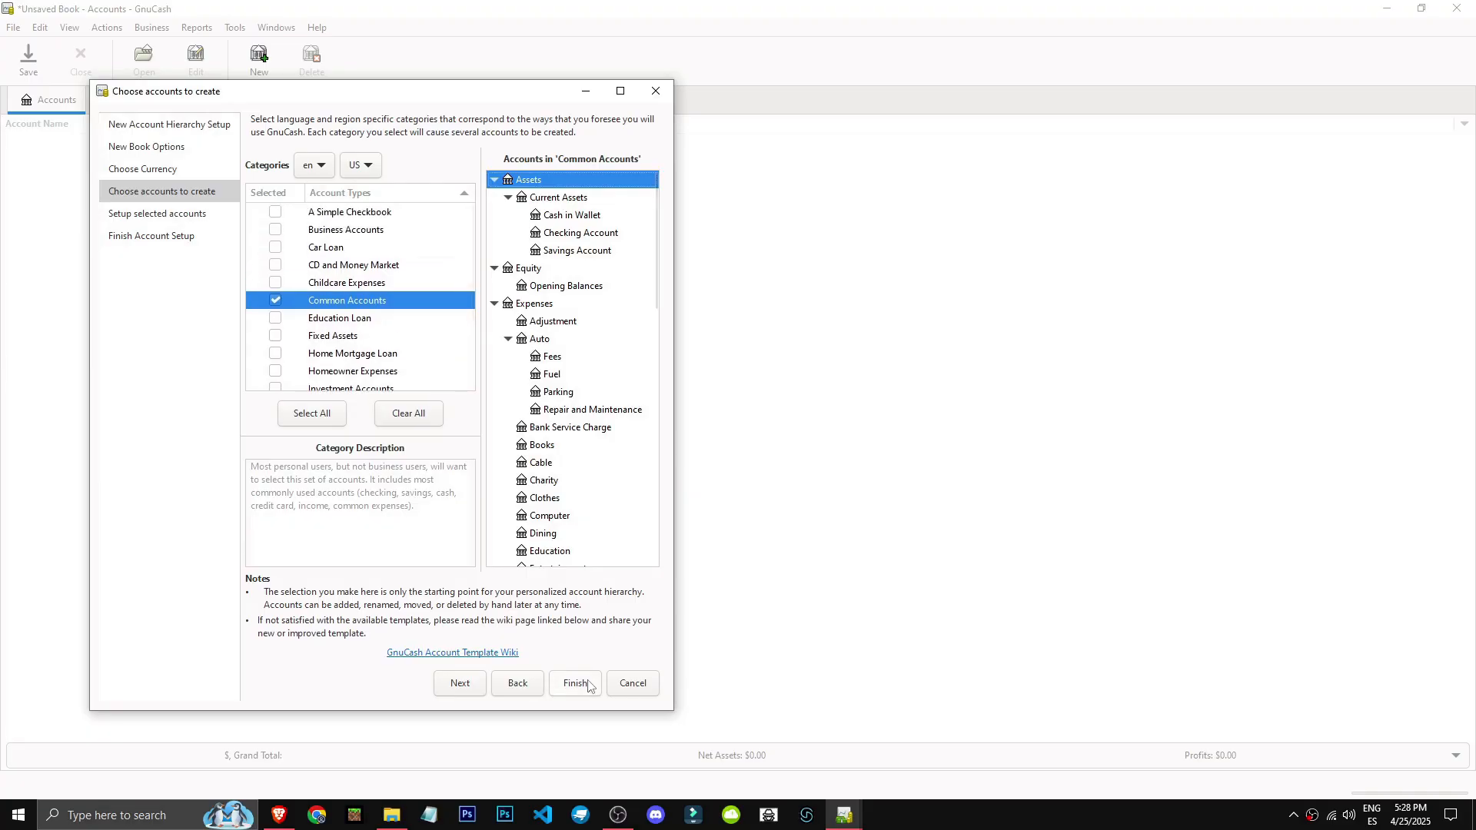
{"action": "left_click", "coordinate": [463, 684]}
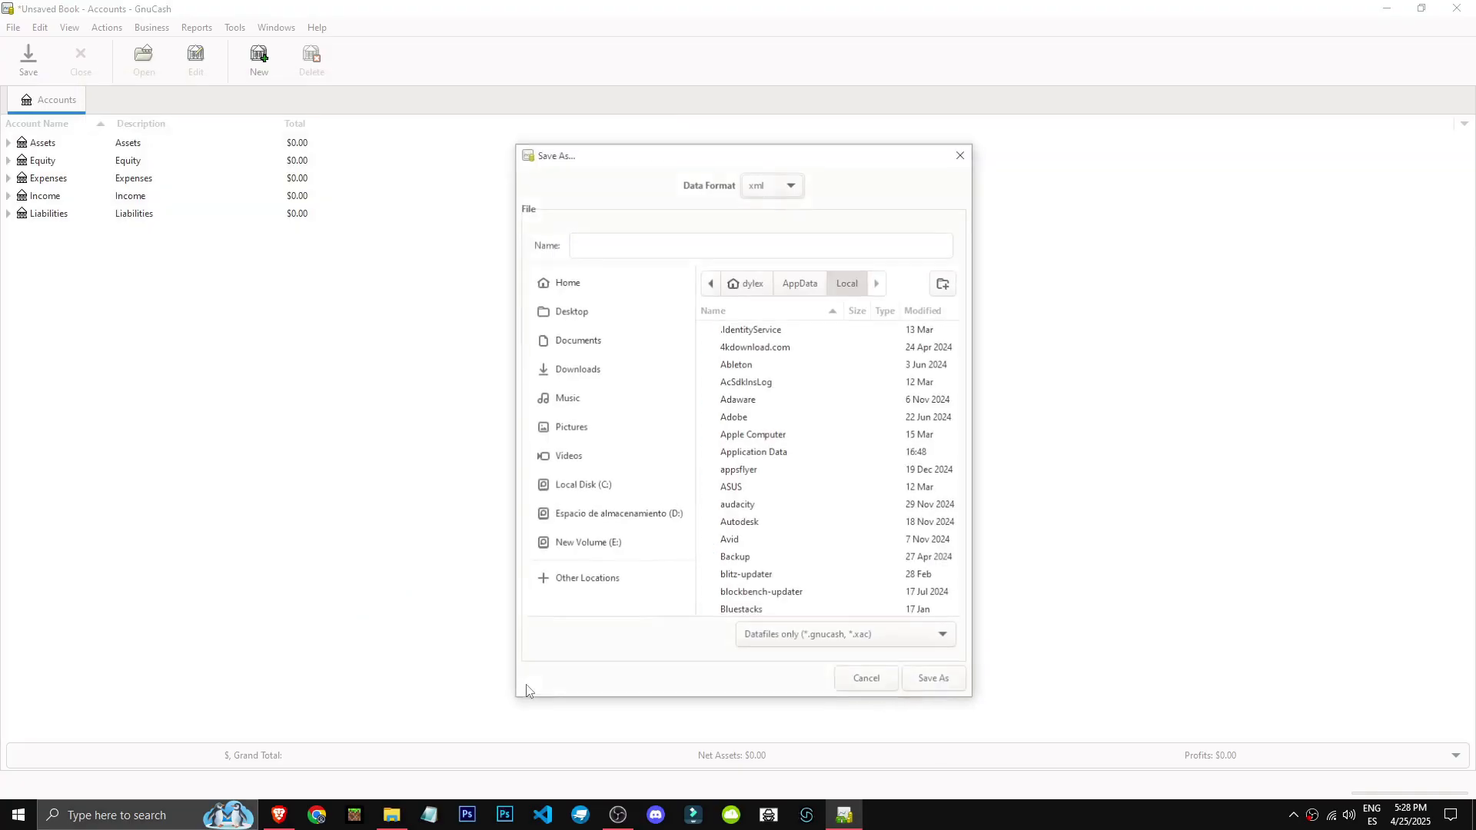
Save the new book in xml data format under the name cuentas.
{"action": "left_click", "coordinate": [588, 204]}
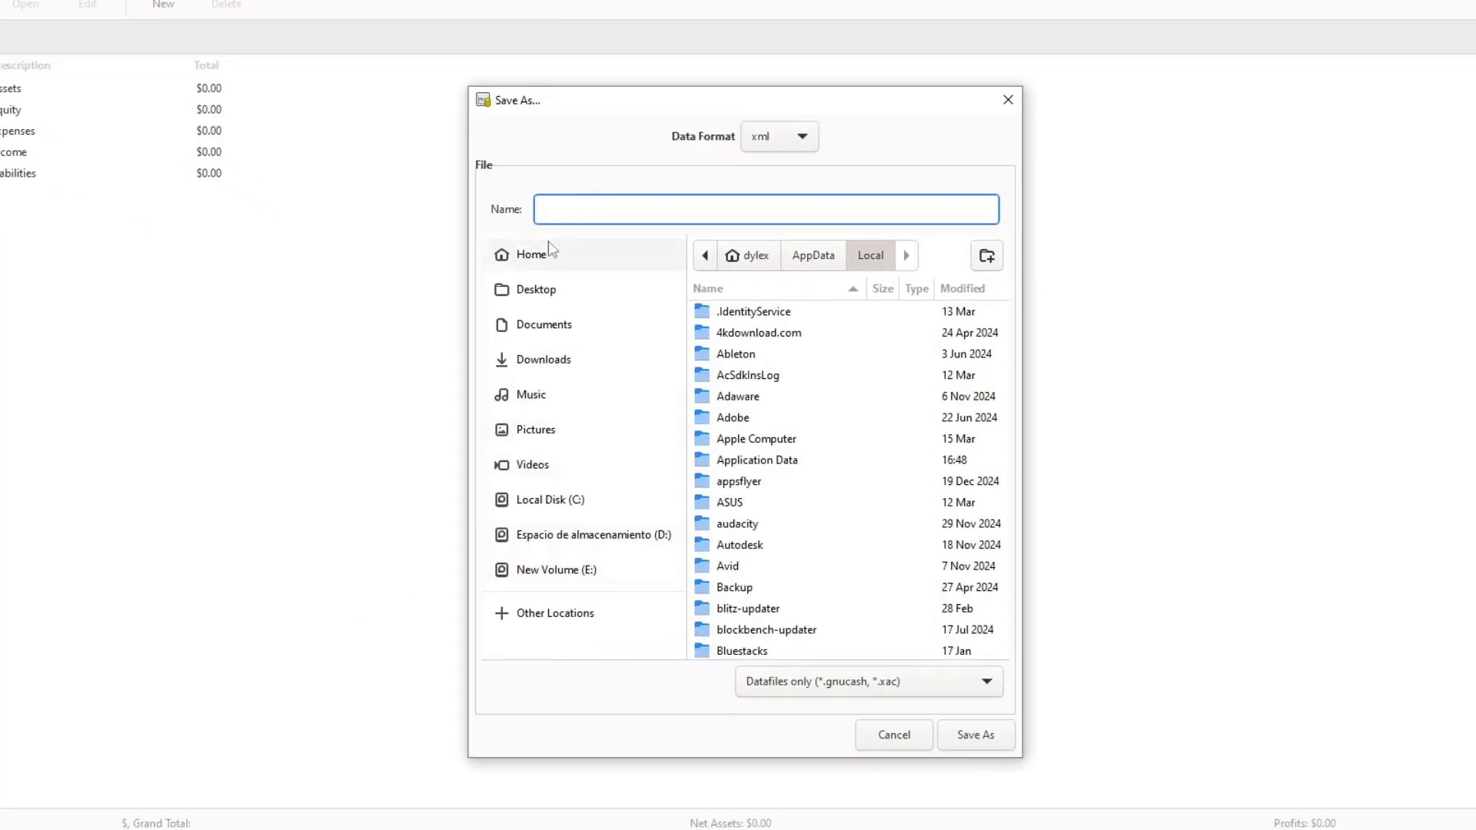
{"action": "left_click", "coordinate": [784, 181]}
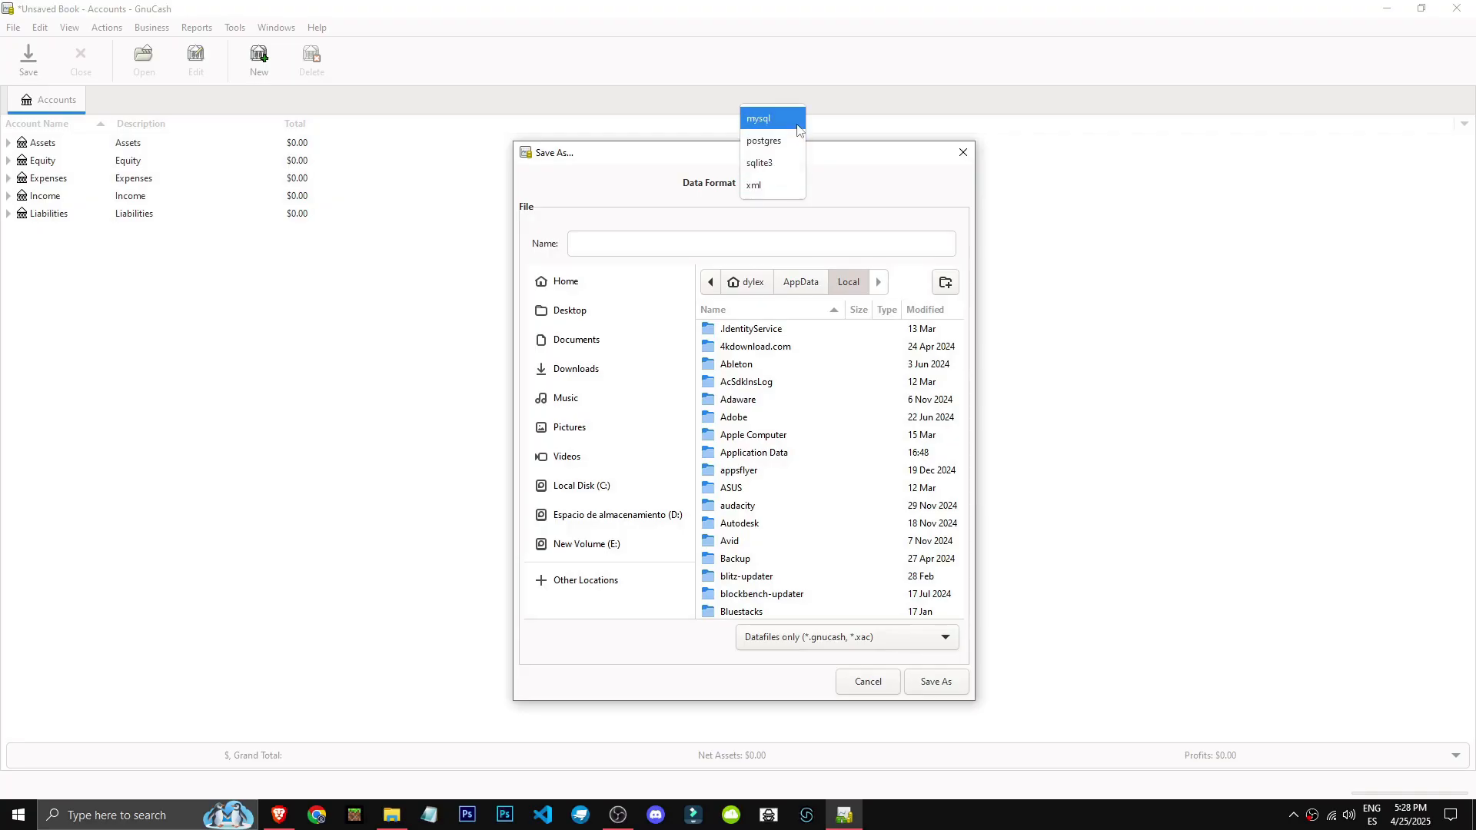
{"action": "left_click", "coordinate": [747, 185]}
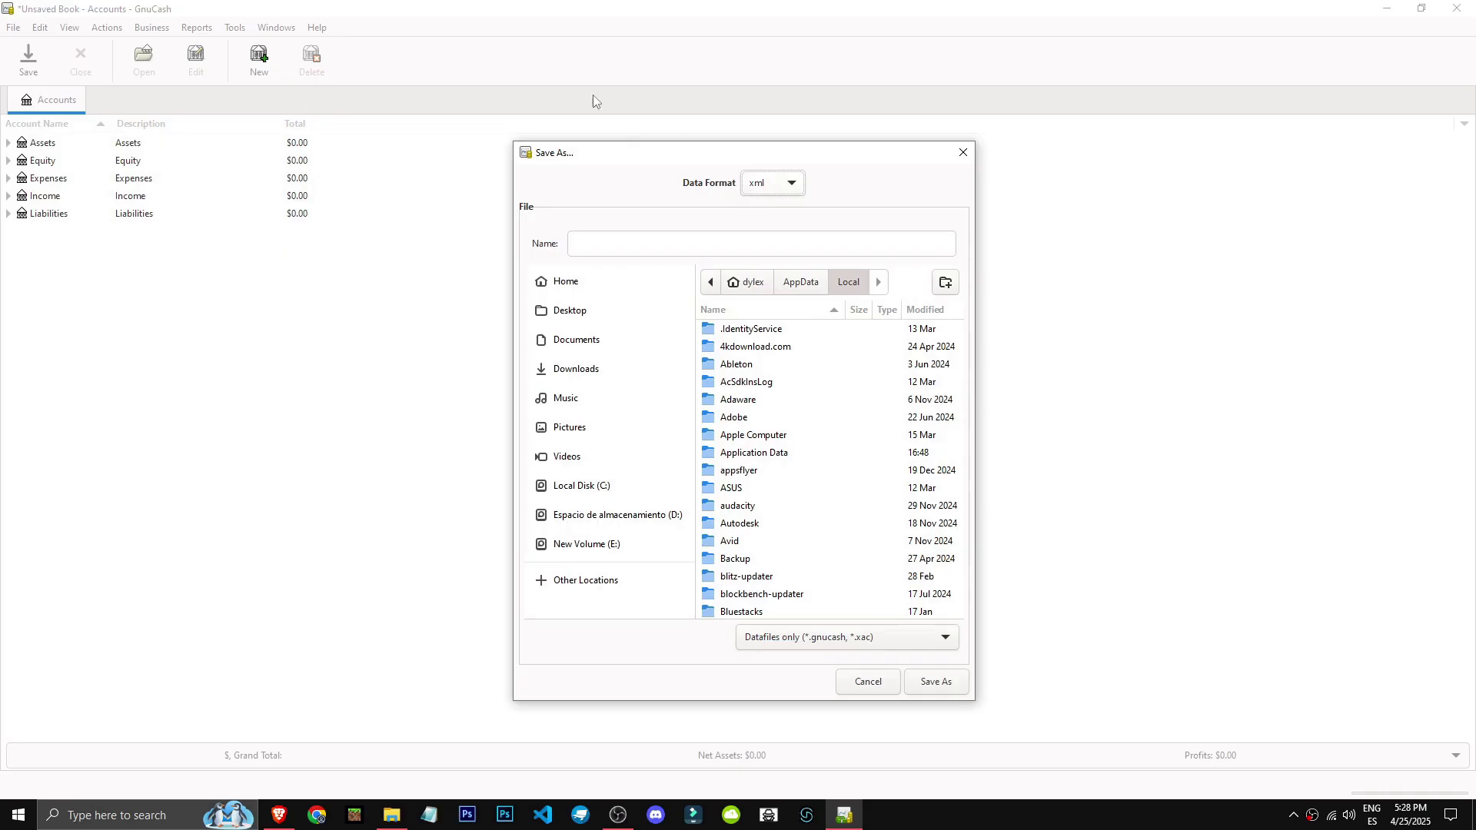
{"action": "left_click", "coordinate": [707, 244]}
{"action": "type", "text": "cuentas"}
{"action": "left_click", "coordinate": [937, 682]}
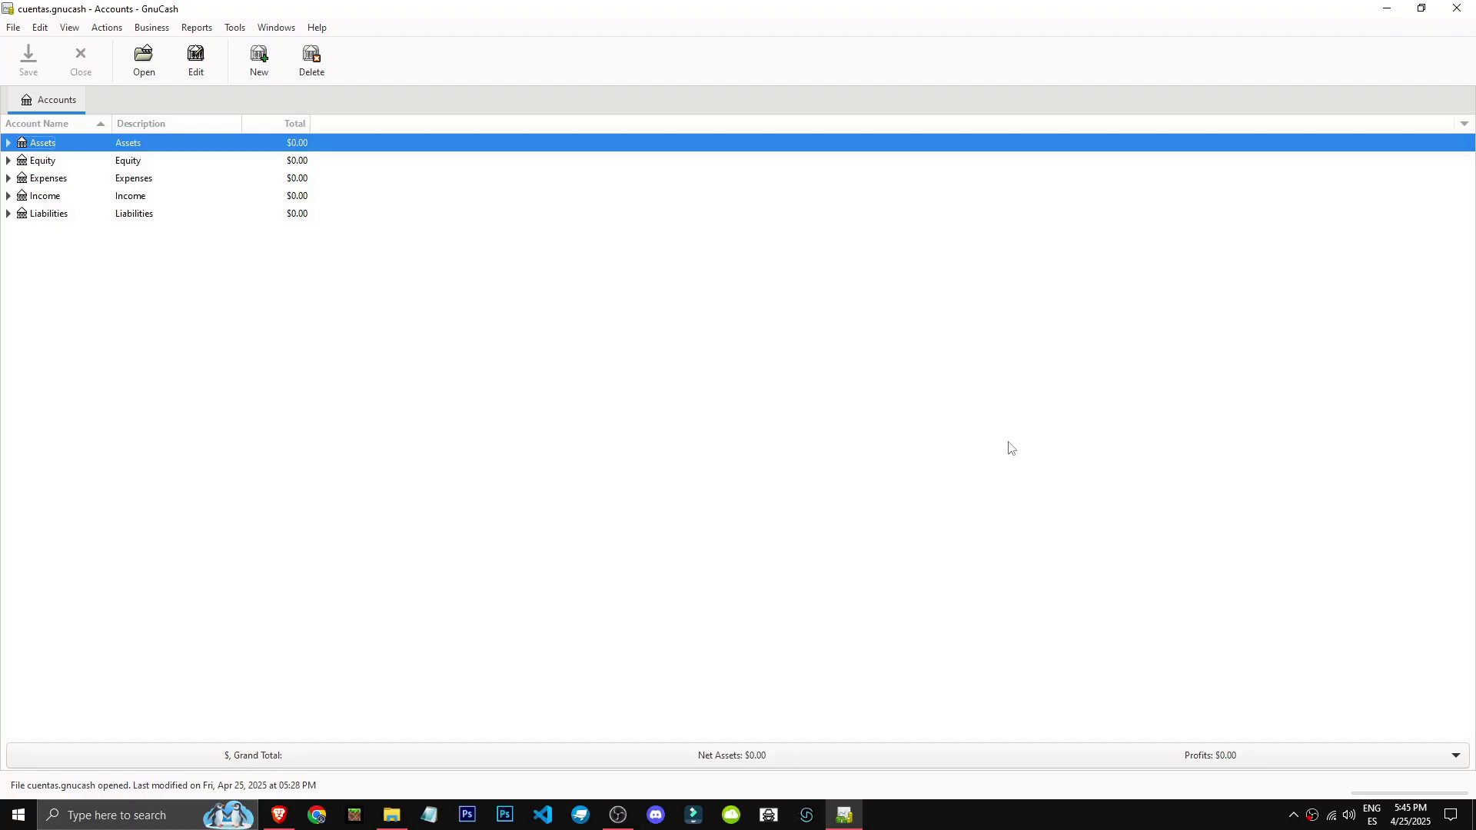
Look through the top-level accounts Assets, Equity, Expenses, Income and Liabilities in the account tree.
{"action": "left_click", "coordinate": [9, 143]}
{"action": "left_click", "coordinate": [8, 143]}
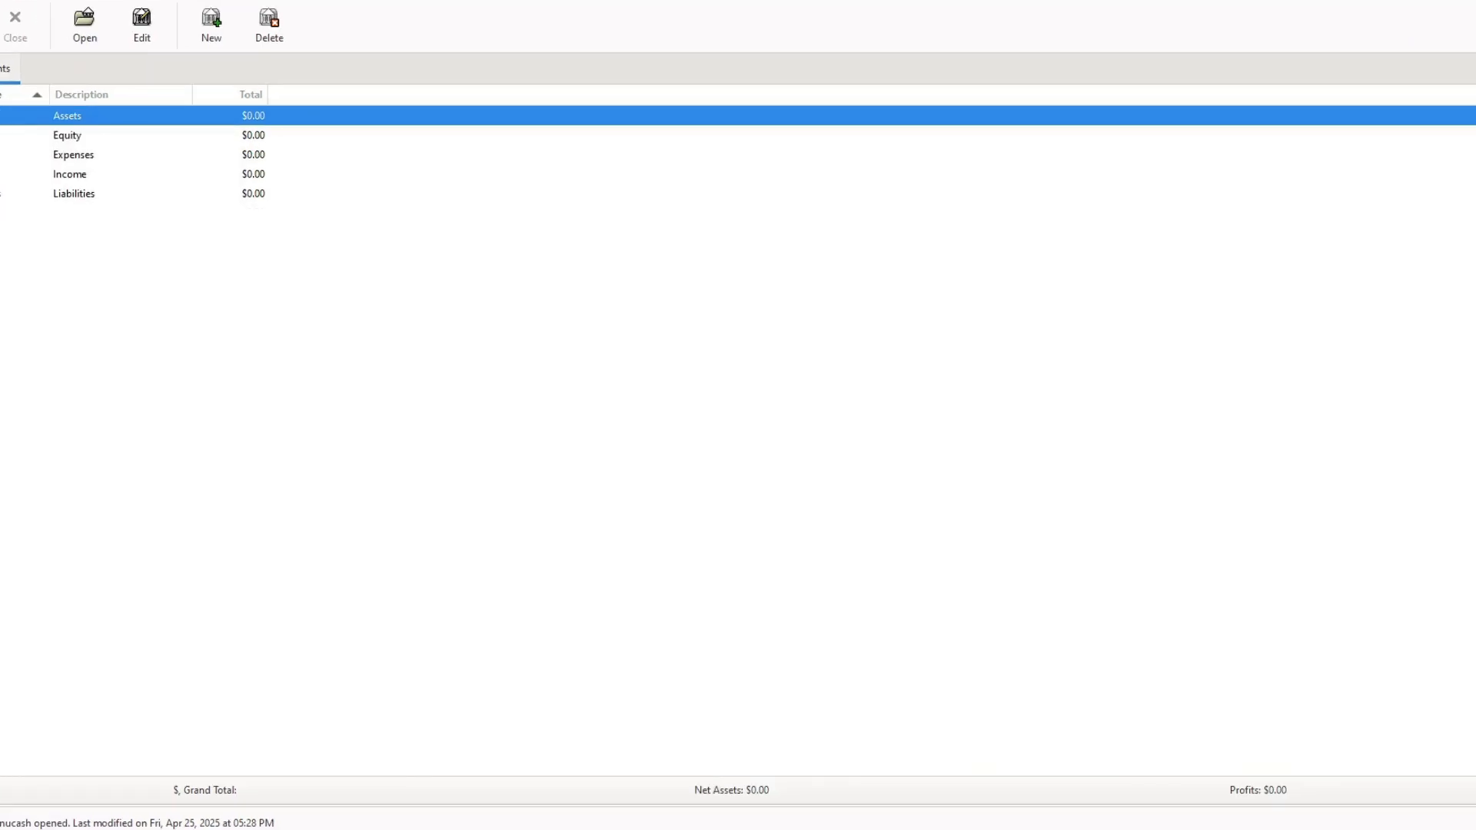
{"action": "left_click", "coordinate": [3, 136]}
{"action": "left_click", "coordinate": [17, 172]}
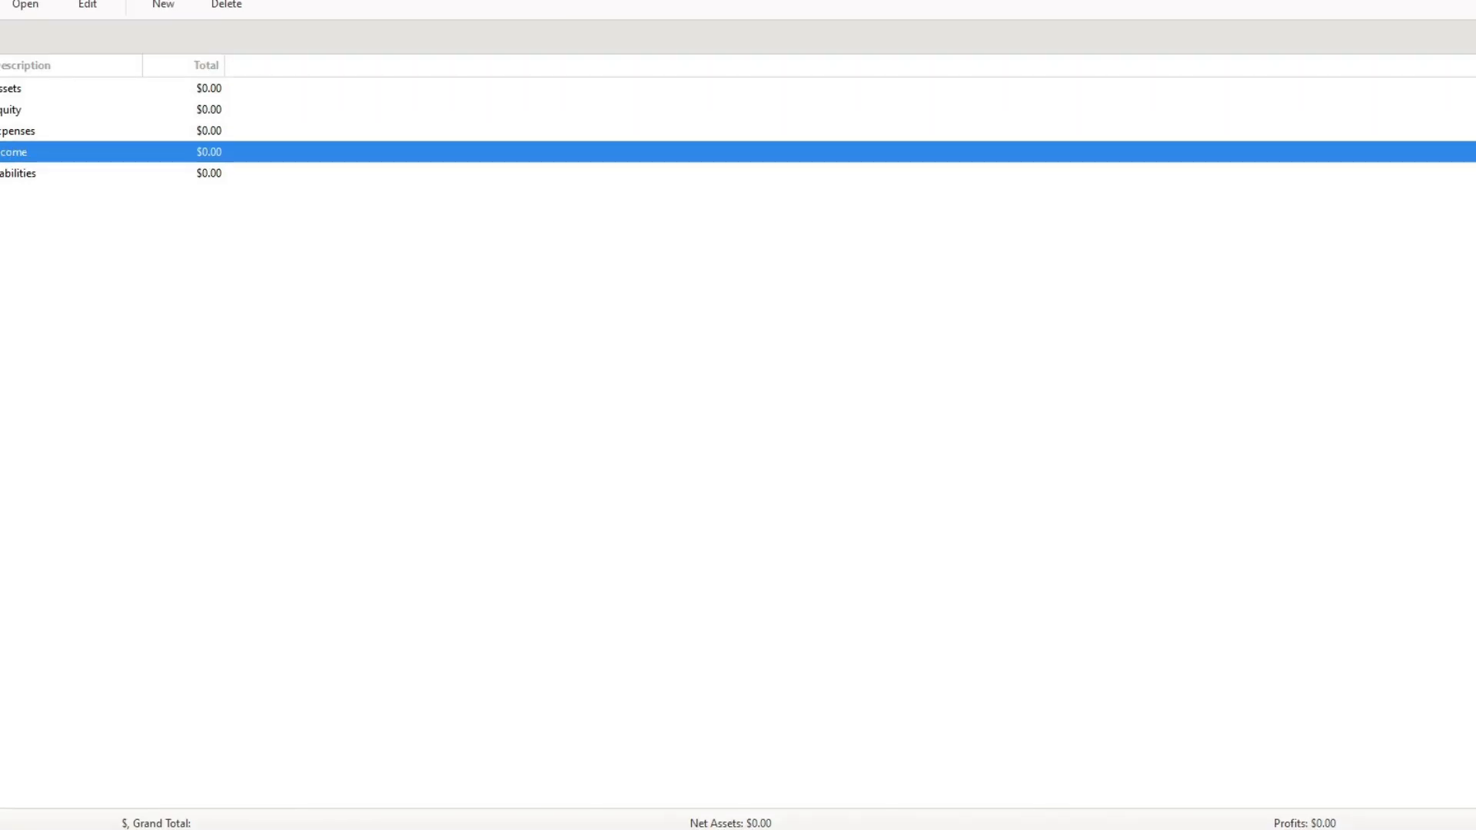
{"action": "left_click", "coordinate": [68, 114]}
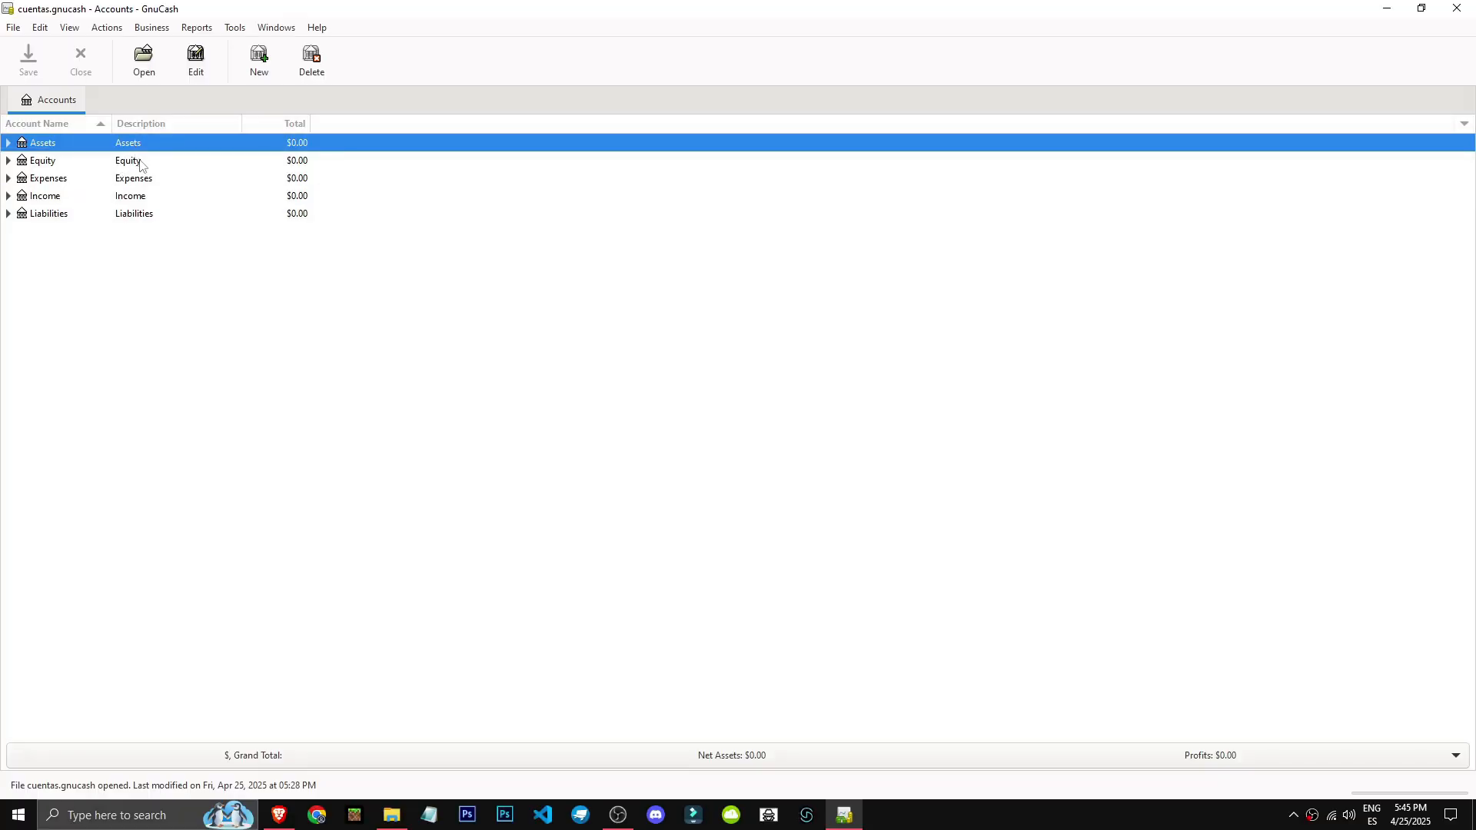
{"action": "key", "text": "Down"}
{"action": "key", "text": "Down"}
{"action": "key", "text": "Down"}
{"action": "key", "text": "Down"}
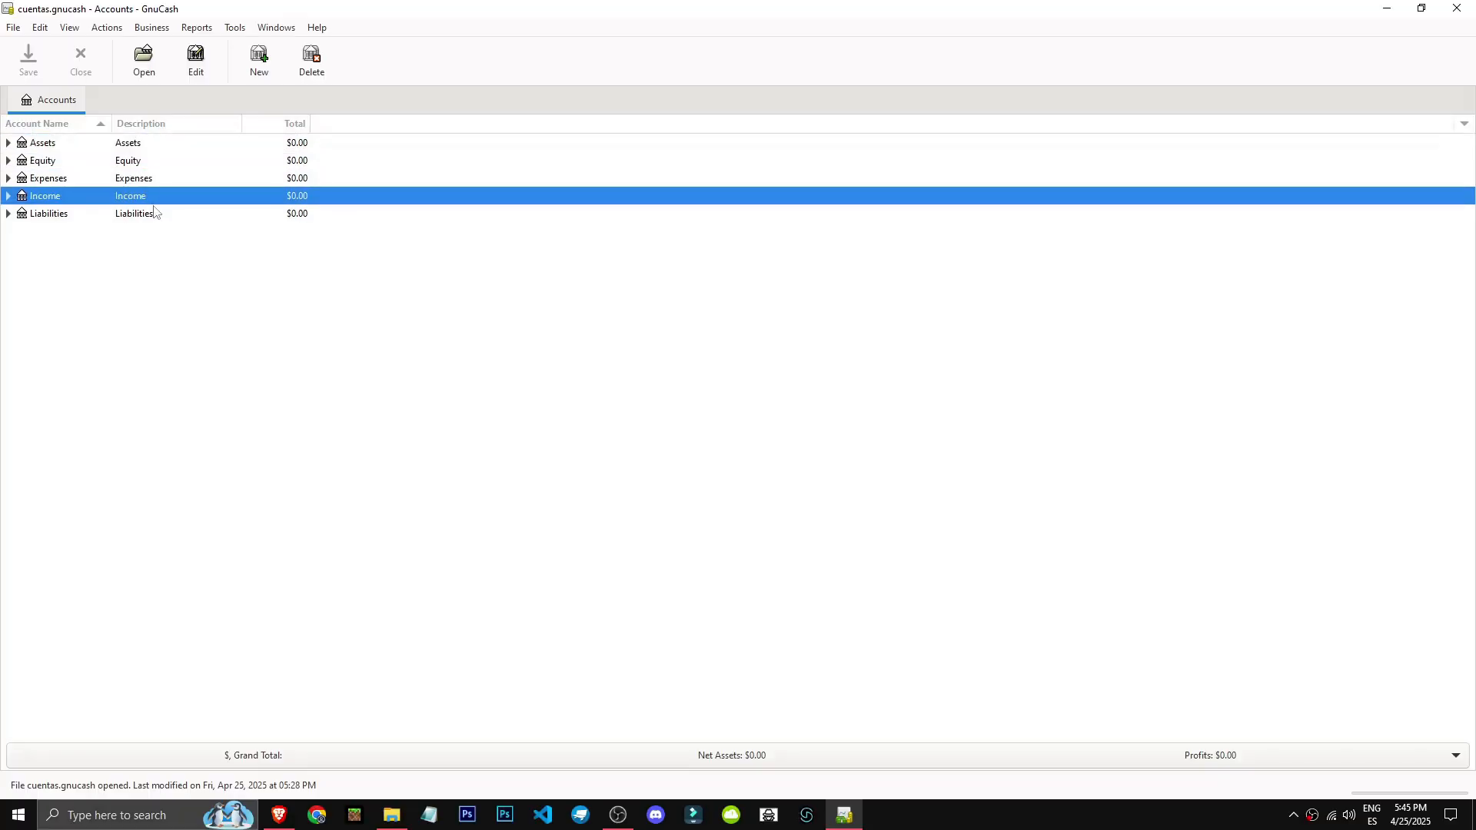
Expand Assets to show its sub-accounts and widen the Account Name column until their full names fit.
{"action": "left_click", "coordinate": [8, 143]}
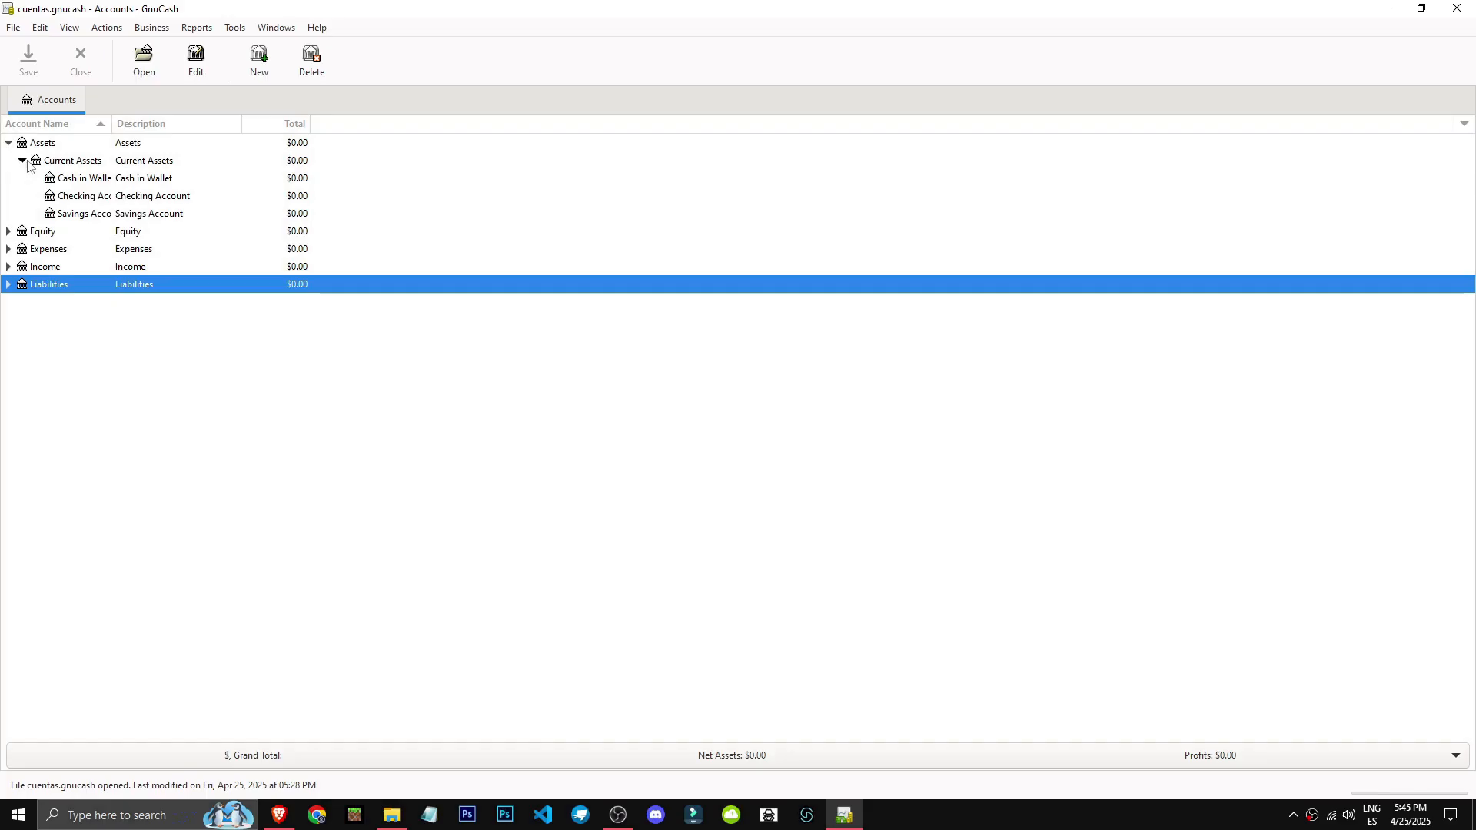
{"action": "left_click", "coordinate": [32, 164]}
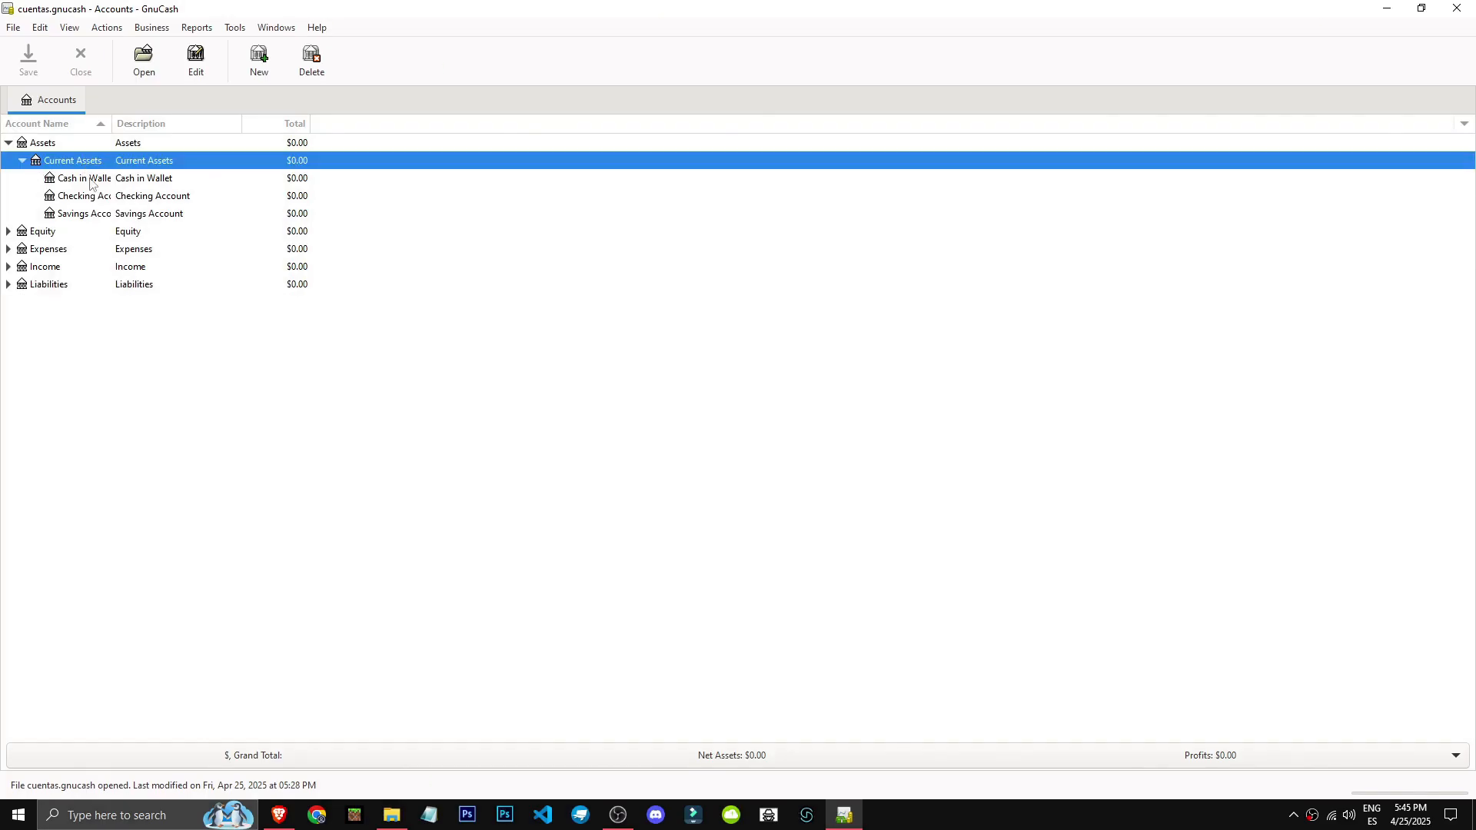
{"action": "left_click", "coordinate": [155, 183]}
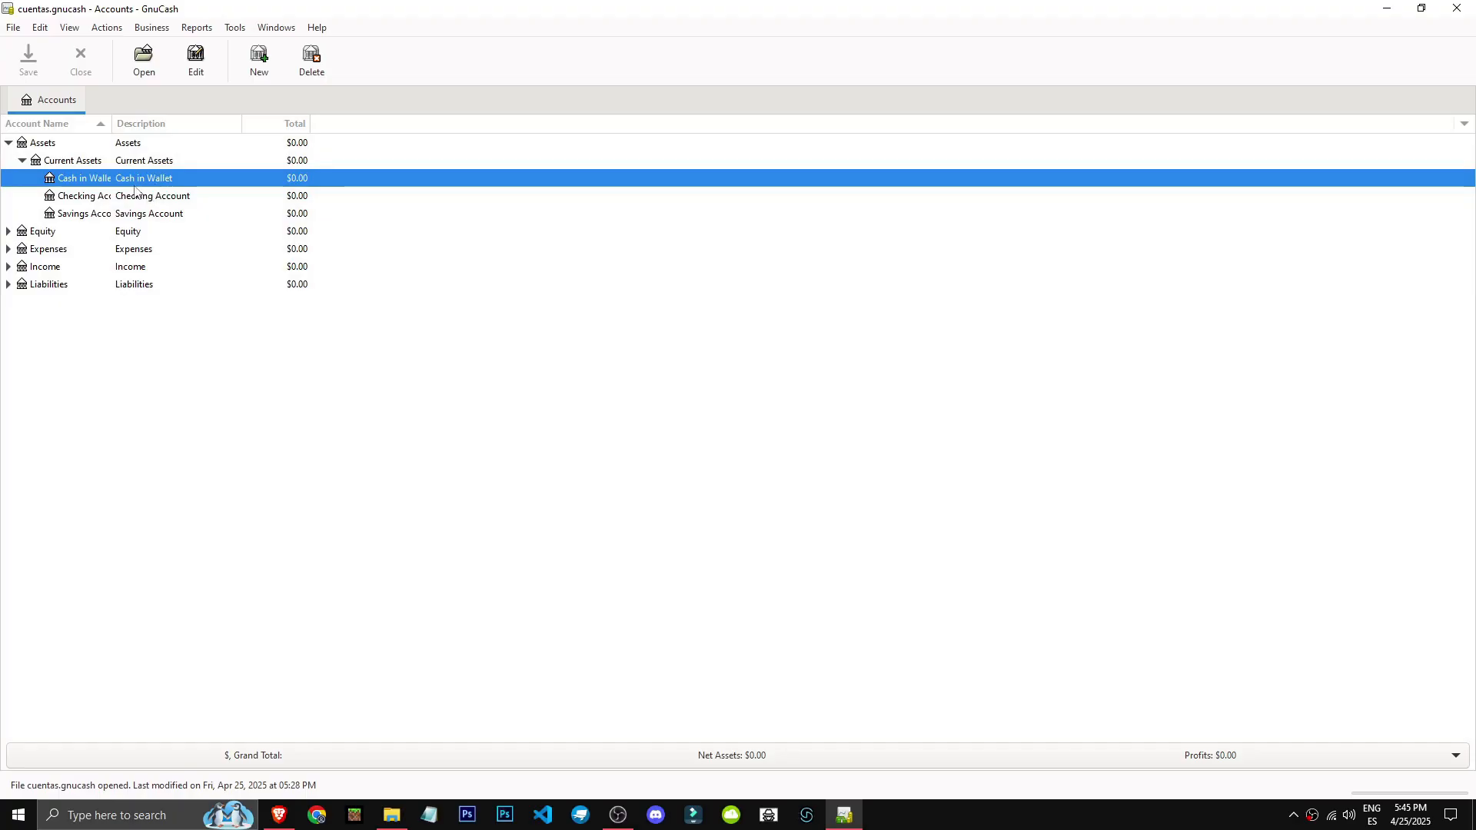
{"action": "left_click_drag", "start_coordinate": [112, 123], "coordinate": [184, 123]}
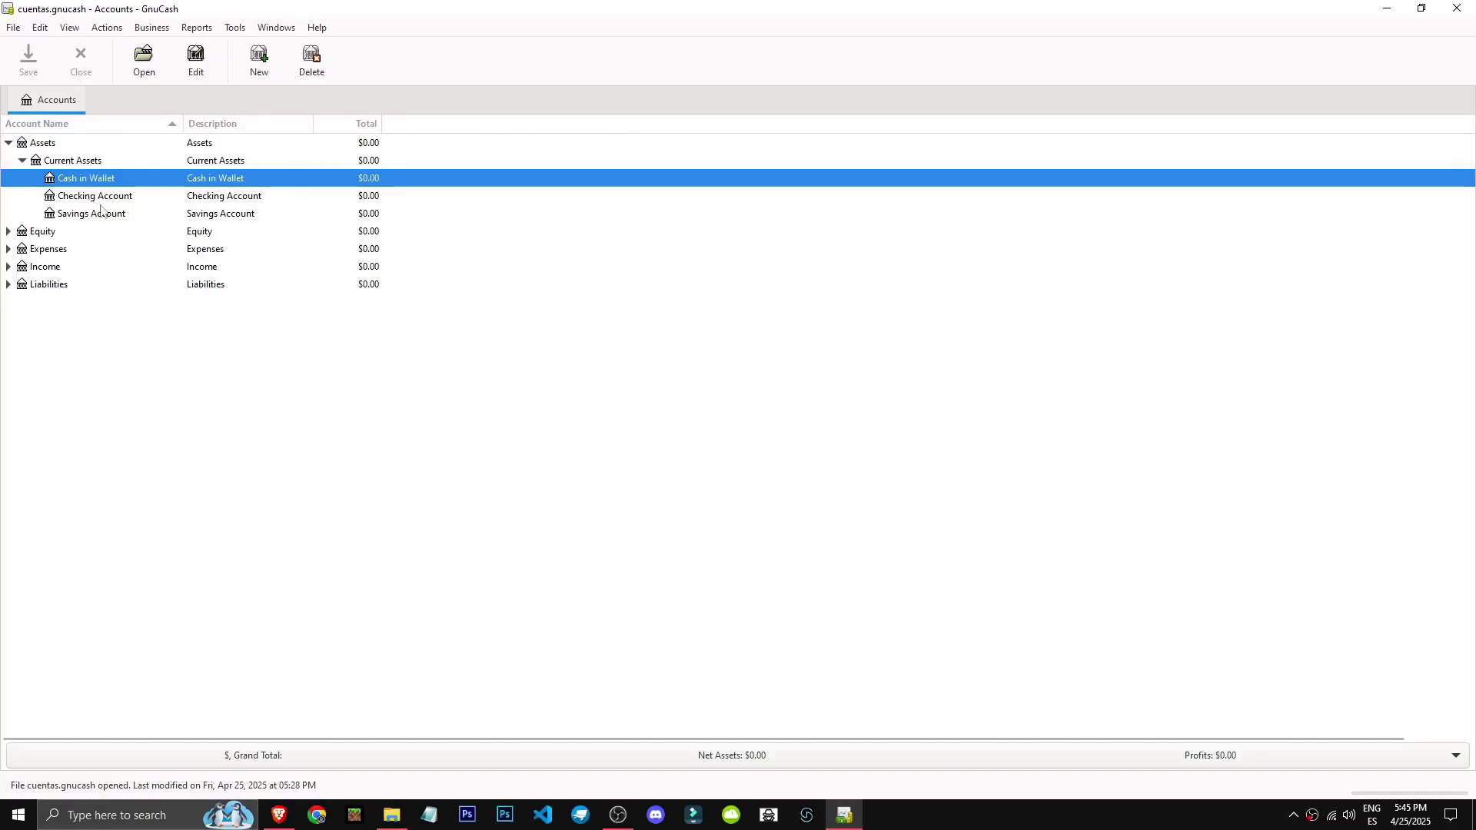
{"action": "left_click", "coordinate": [93, 210]}
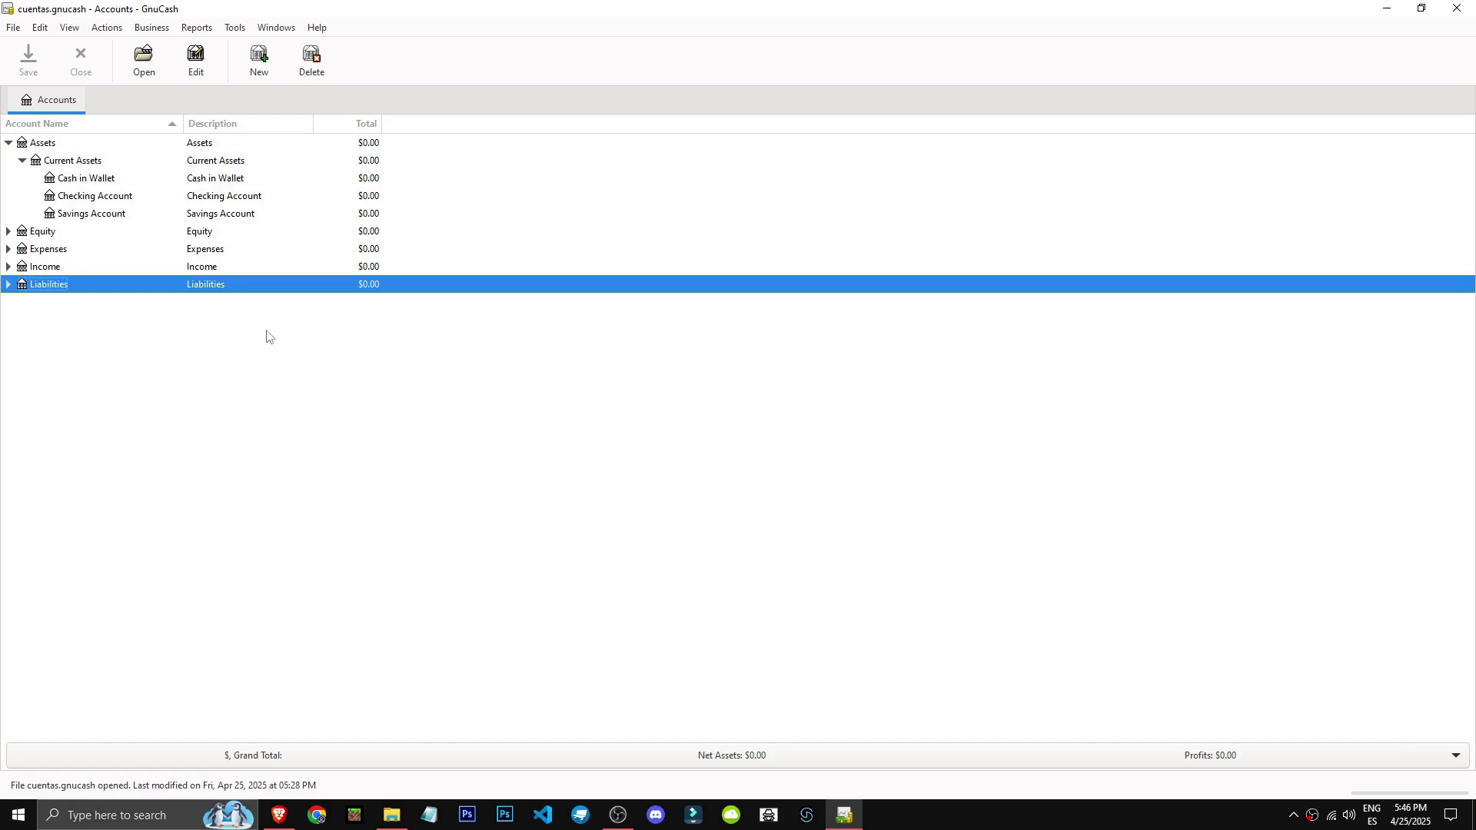
Start a new account under Current Assets and name it Cash incoming.
{"action": "left_click", "coordinate": [93, 160]}
{"action": "right_click", "coordinate": [93, 160]}
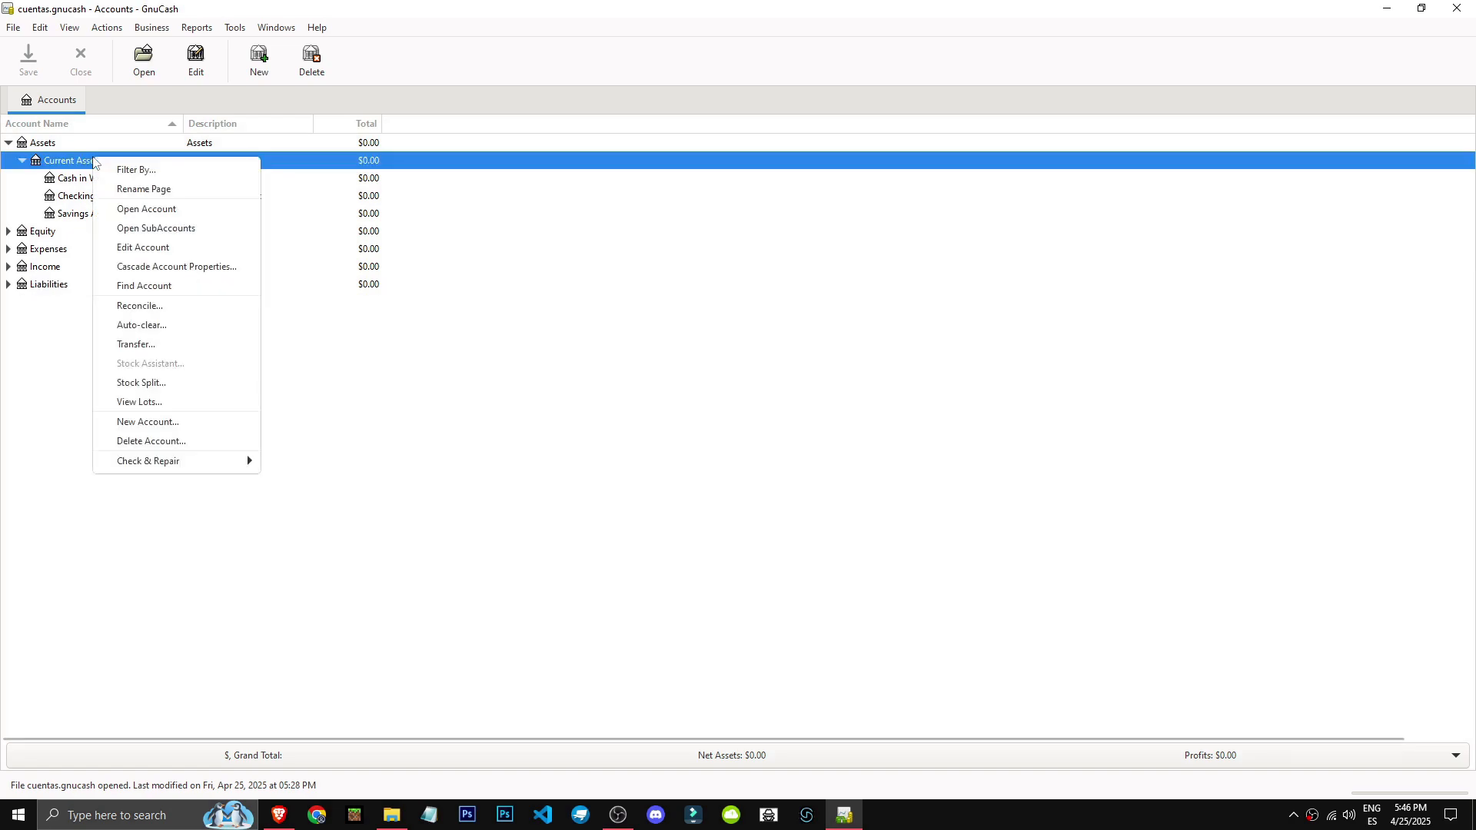
{"action": "left_click", "coordinate": [52, 160]}
{"action": "right_click", "coordinate": [73, 161]}
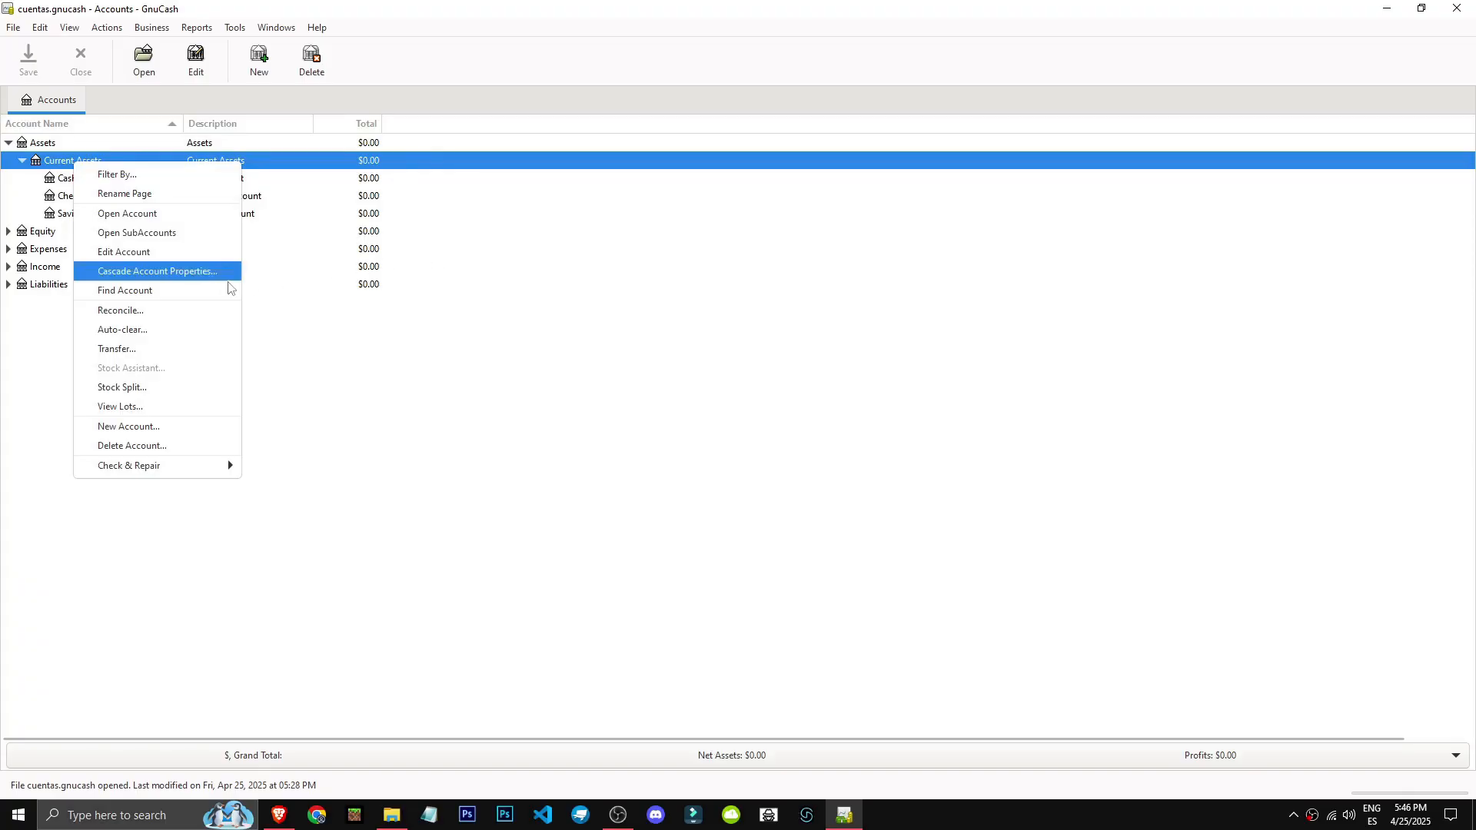
{"action": "left_click", "coordinate": [160, 428]}
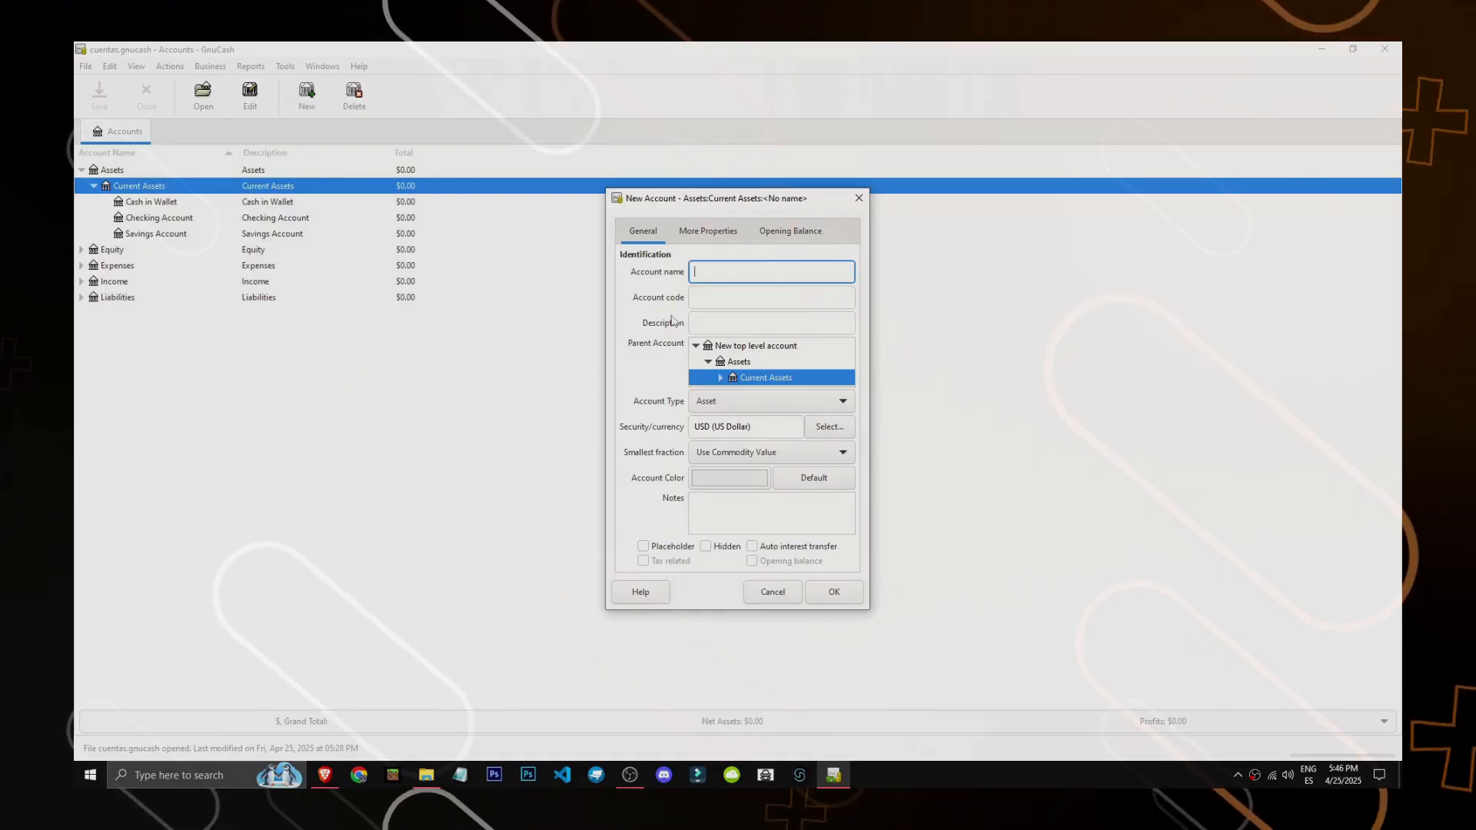
{"action": "type", "text": "Cash incoming"}
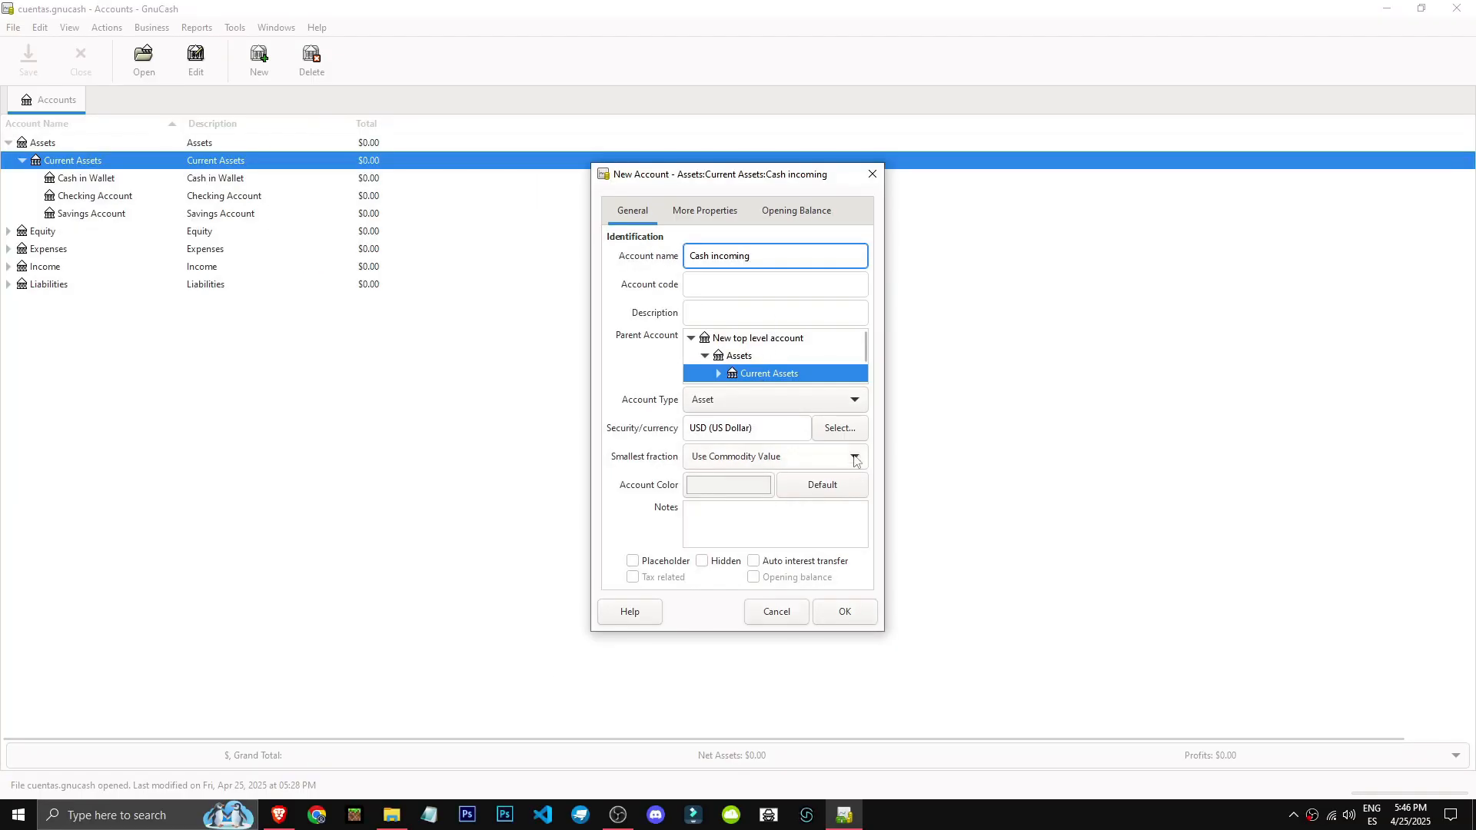
Review the available account types and browse the parent account tree, keeping Current Assets as the parent.
{"action": "left_click", "coordinate": [846, 409]}
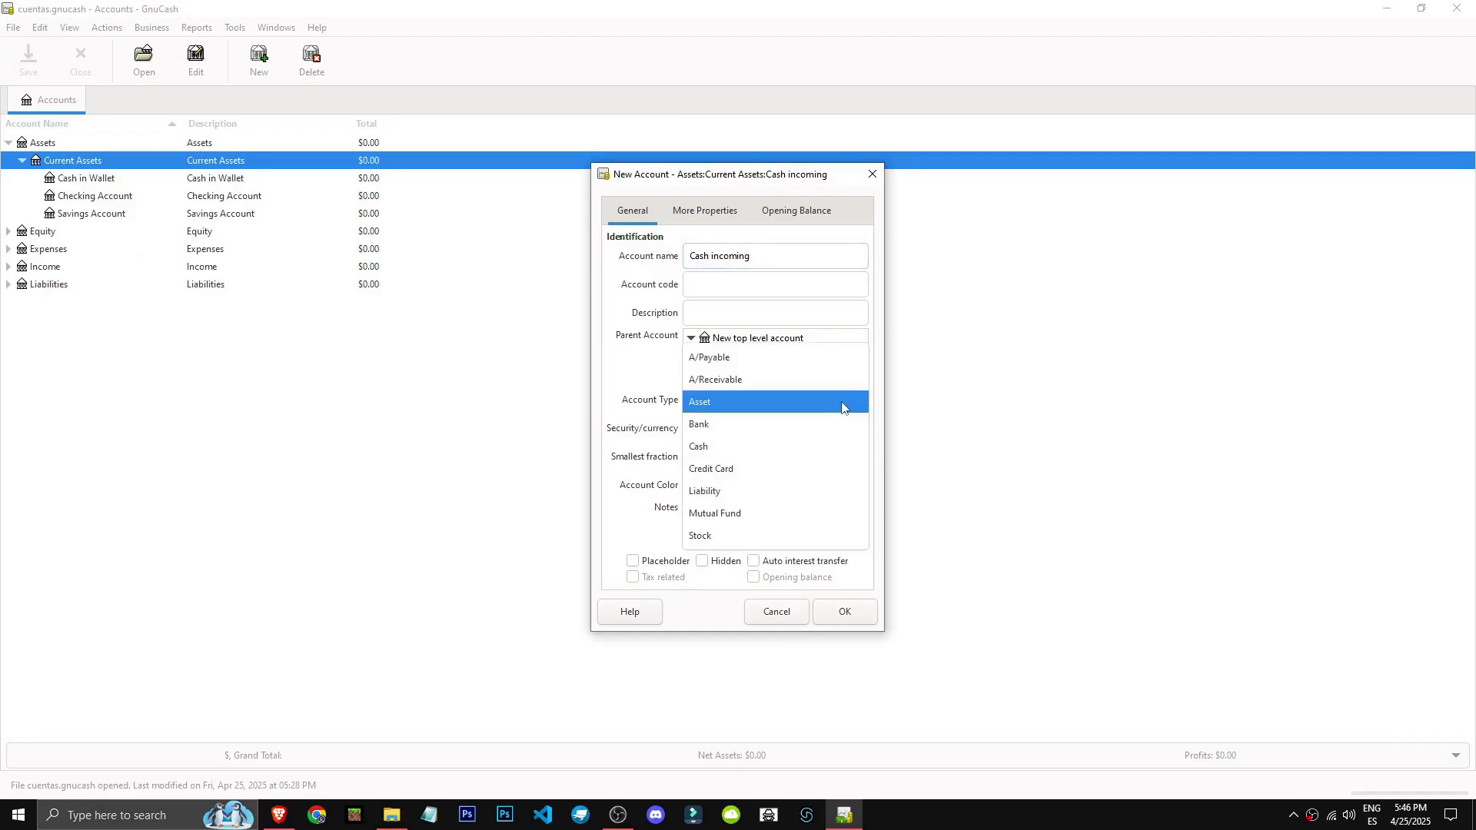
{"action": "left_click", "coordinate": [645, 377]}
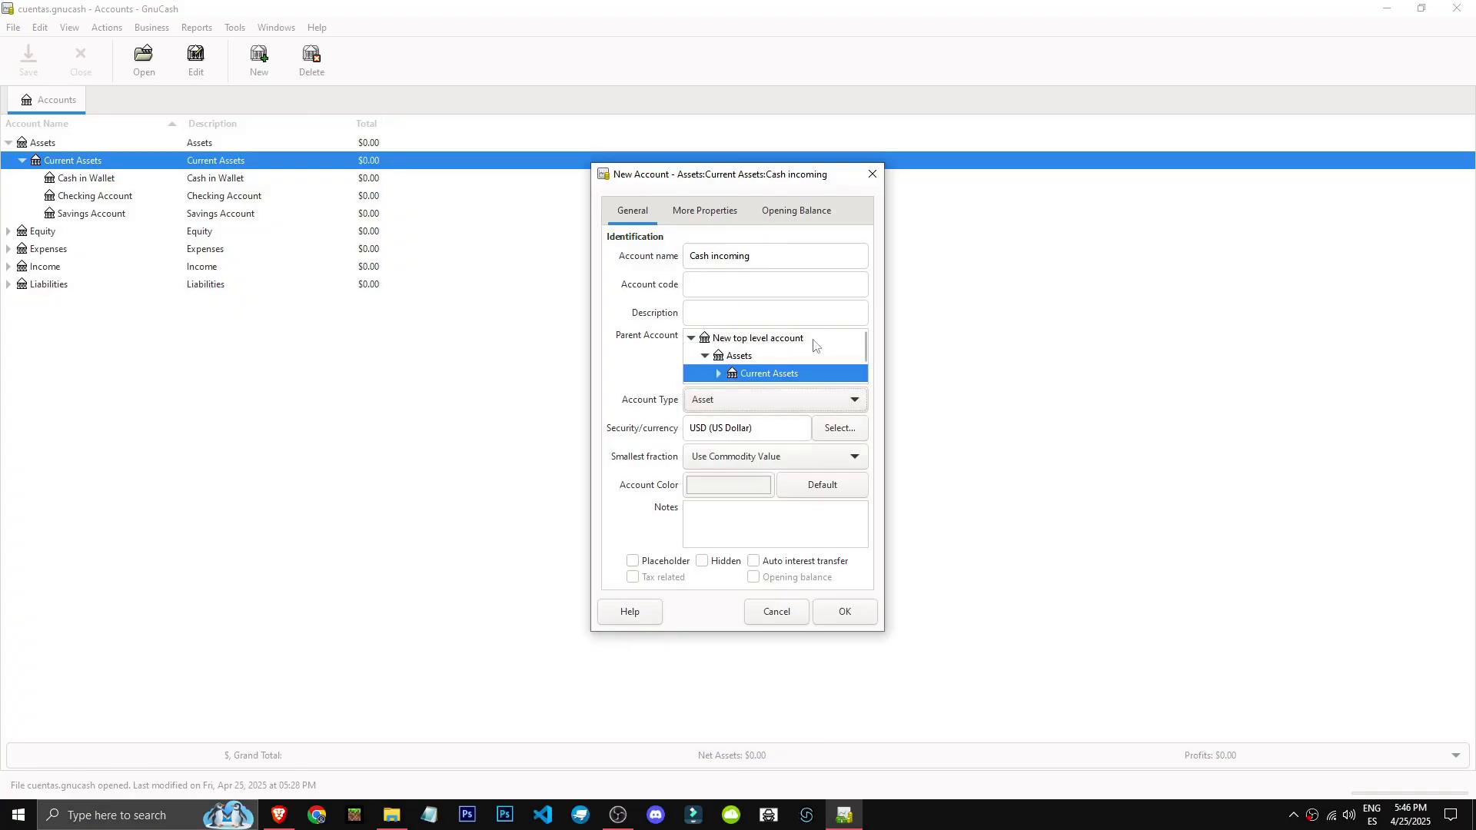
{"action": "scroll", "coordinate": [778, 369], "scroll_direction": "down", "scroll_amount": 2}
{"action": "scroll", "coordinate": [769, 375], "scroll_direction": "up", "scroll_amount": 2}
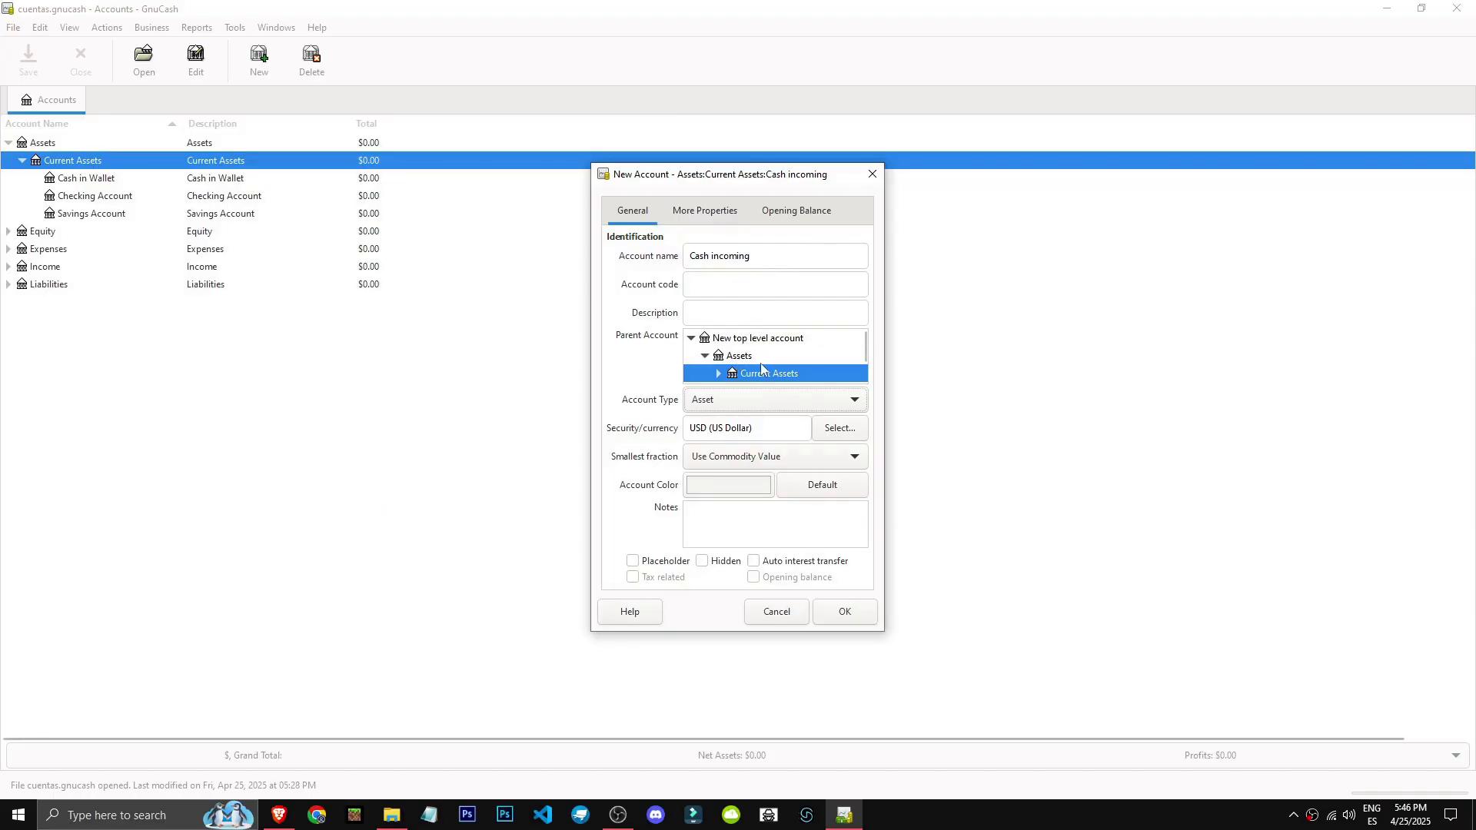
{"action": "scroll", "coordinate": [744, 355], "scroll_direction": "down", "scroll_amount": 1}
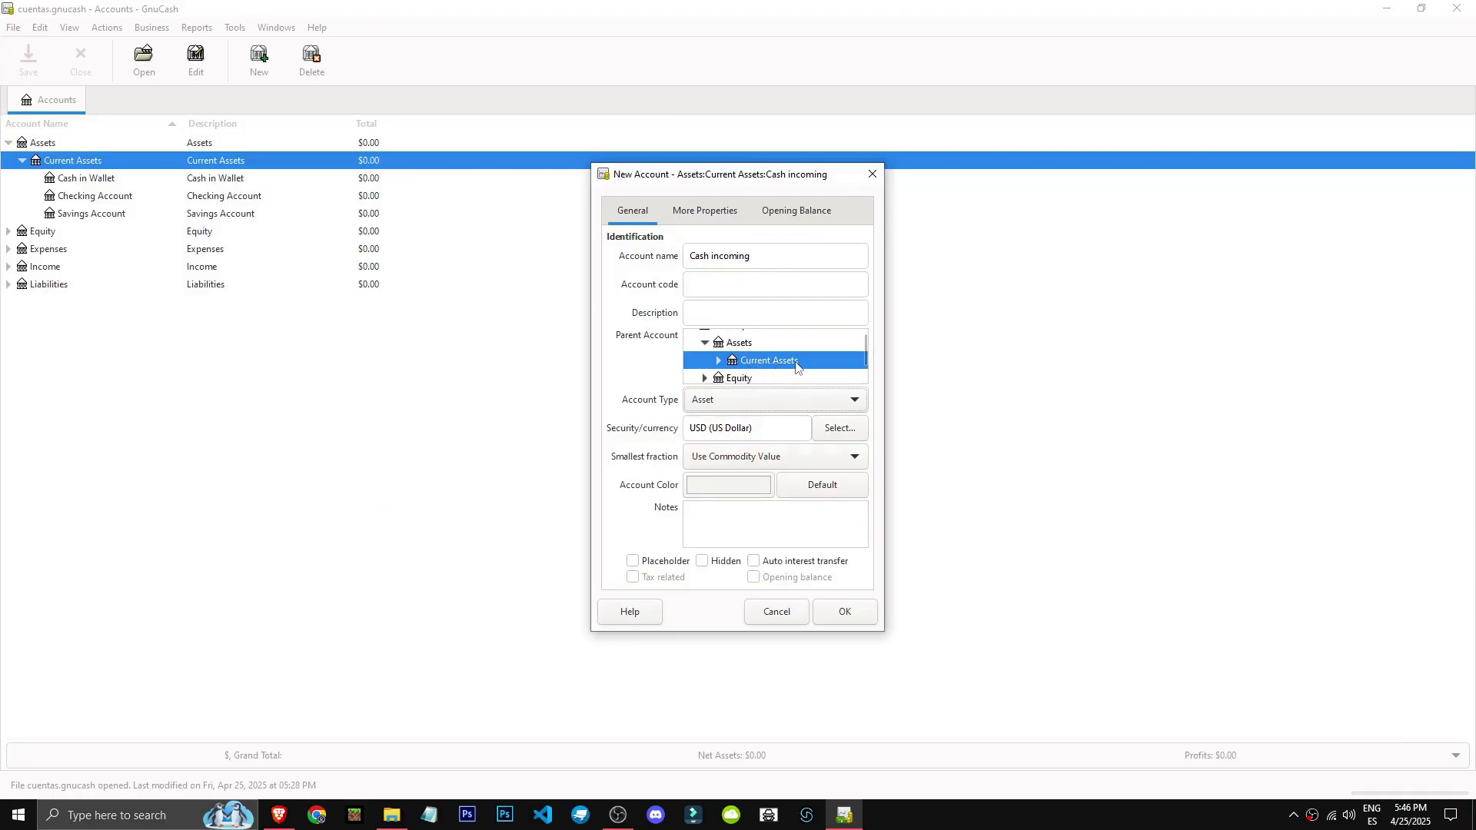
{"action": "scroll", "coordinate": [754, 365], "scroll_direction": "down", "scroll_amount": 1}
{"action": "left_click", "coordinate": [785, 360]}
{"action": "left_click", "coordinate": [704, 354]}
{"action": "left_click", "coordinate": [762, 372]}
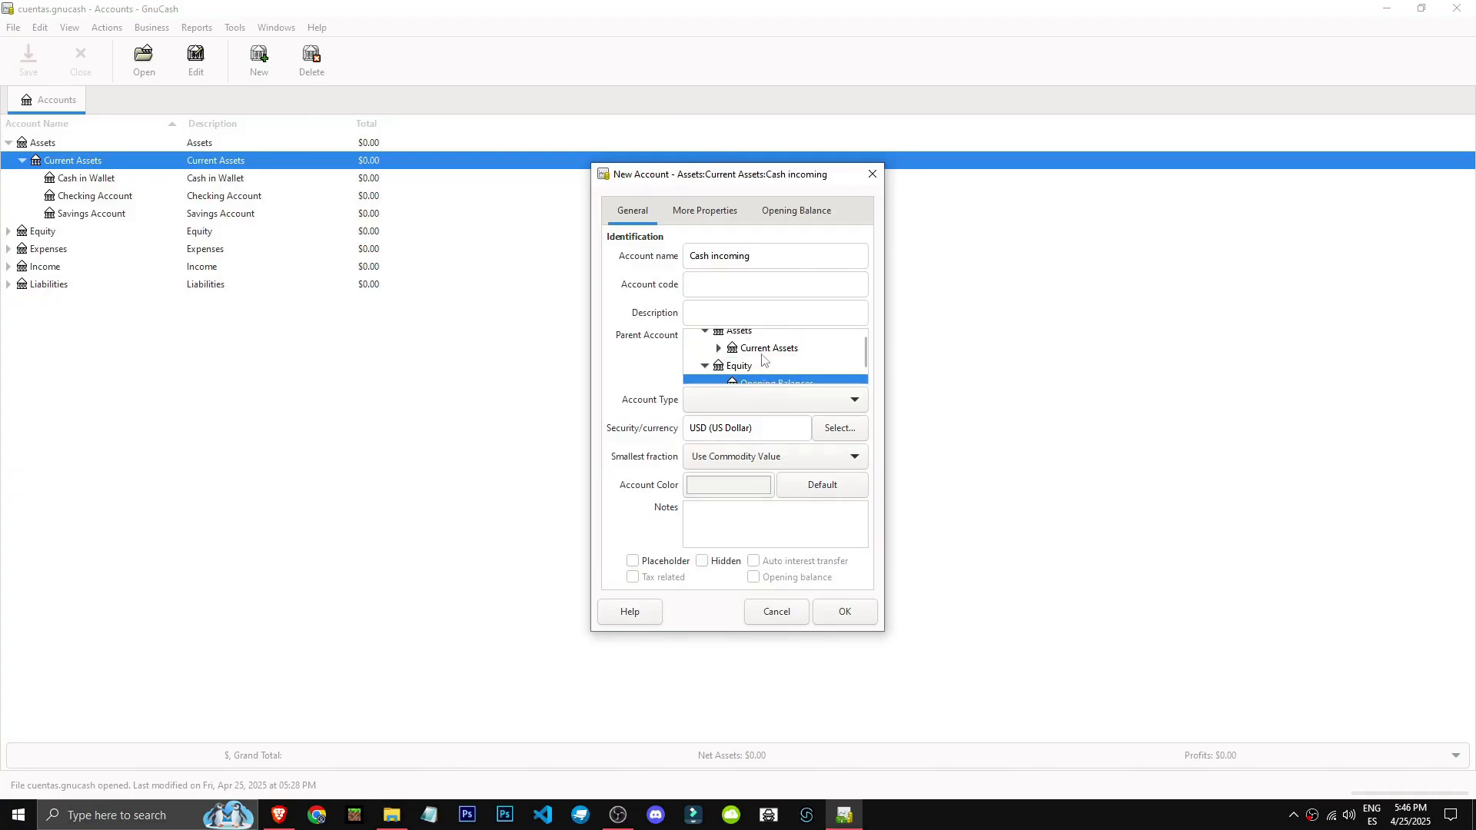
{"action": "left_click", "coordinate": [762, 353]}
Set the new account's type to Credit Card and create the account.
{"action": "left_click", "coordinate": [854, 615]}
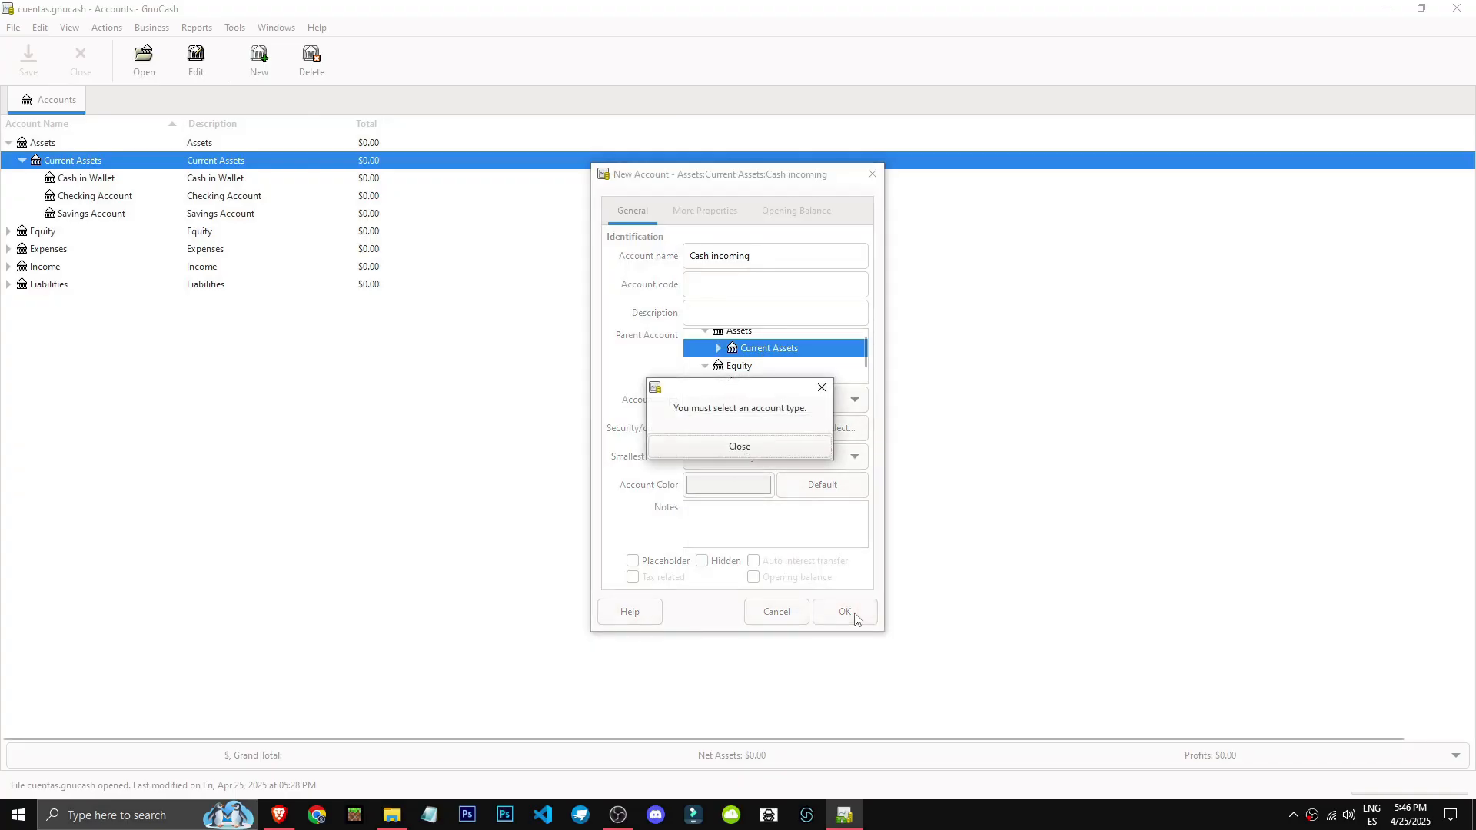
{"action": "left_click", "coordinate": [767, 454]}
{"action": "left_click", "coordinate": [833, 400]}
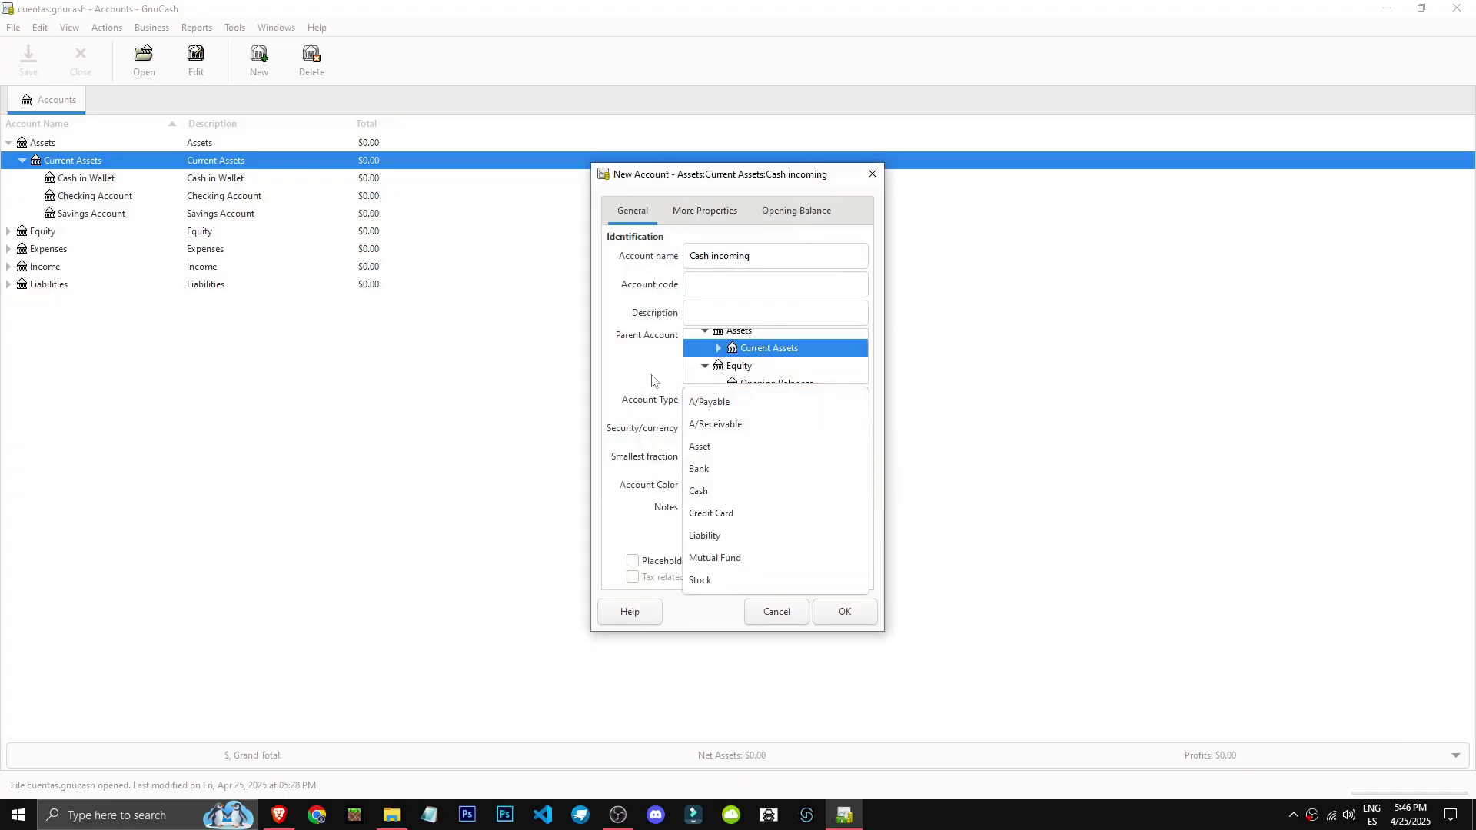
{"action": "left_click", "coordinate": [791, 513]}
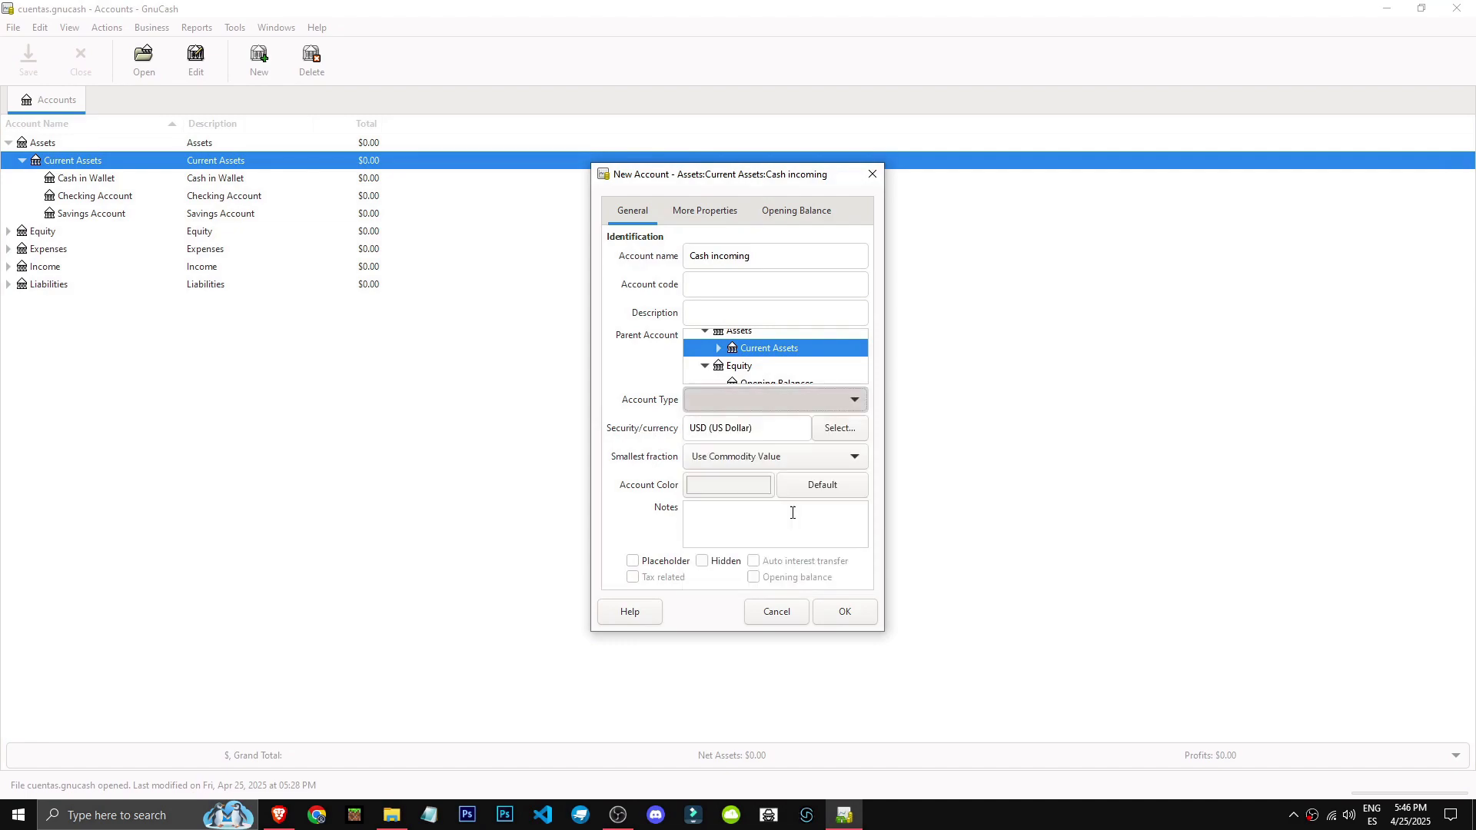
{"action": "left_click", "coordinate": [844, 612]}
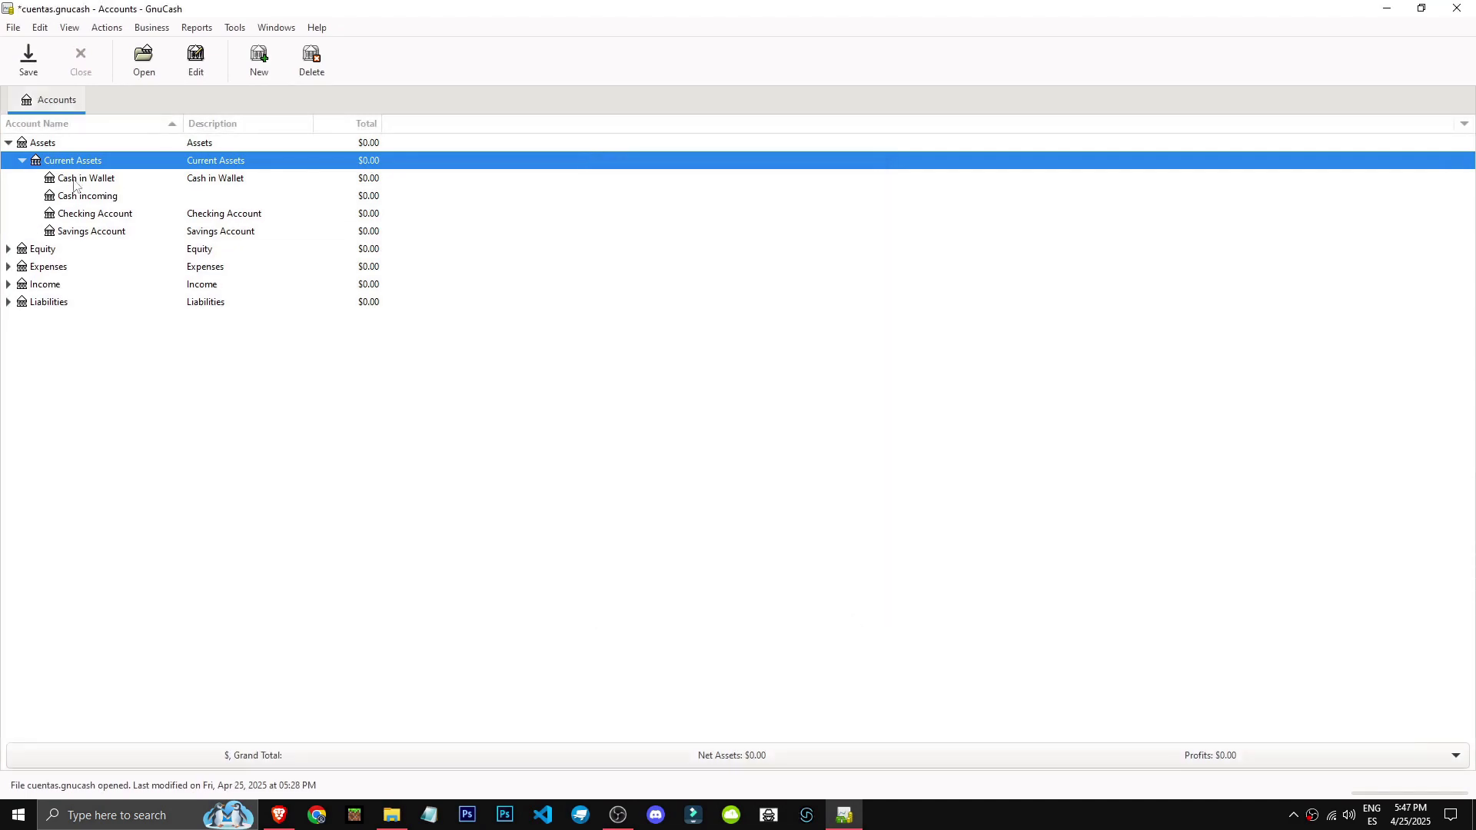
View the register of the Cash incoming account and return to the account tree.
{"action": "left_click", "coordinate": [88, 215]}
{"action": "left_click", "coordinate": [94, 232]}
{"action": "left_click", "coordinate": [256, 199]}
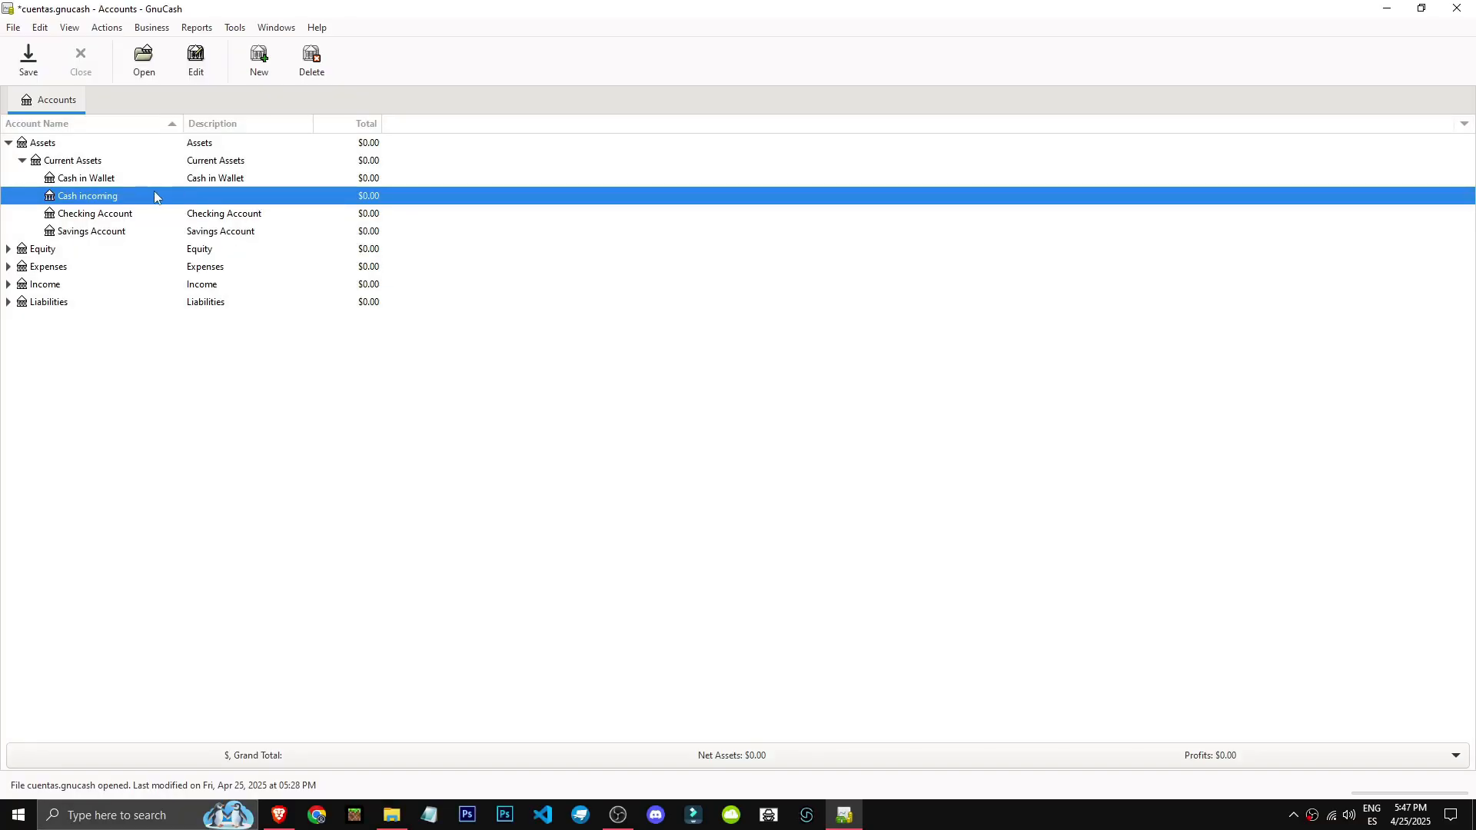
{"action": "double_click", "coordinate": [158, 197]}
{"action": "left_click", "coordinate": [60, 98]}
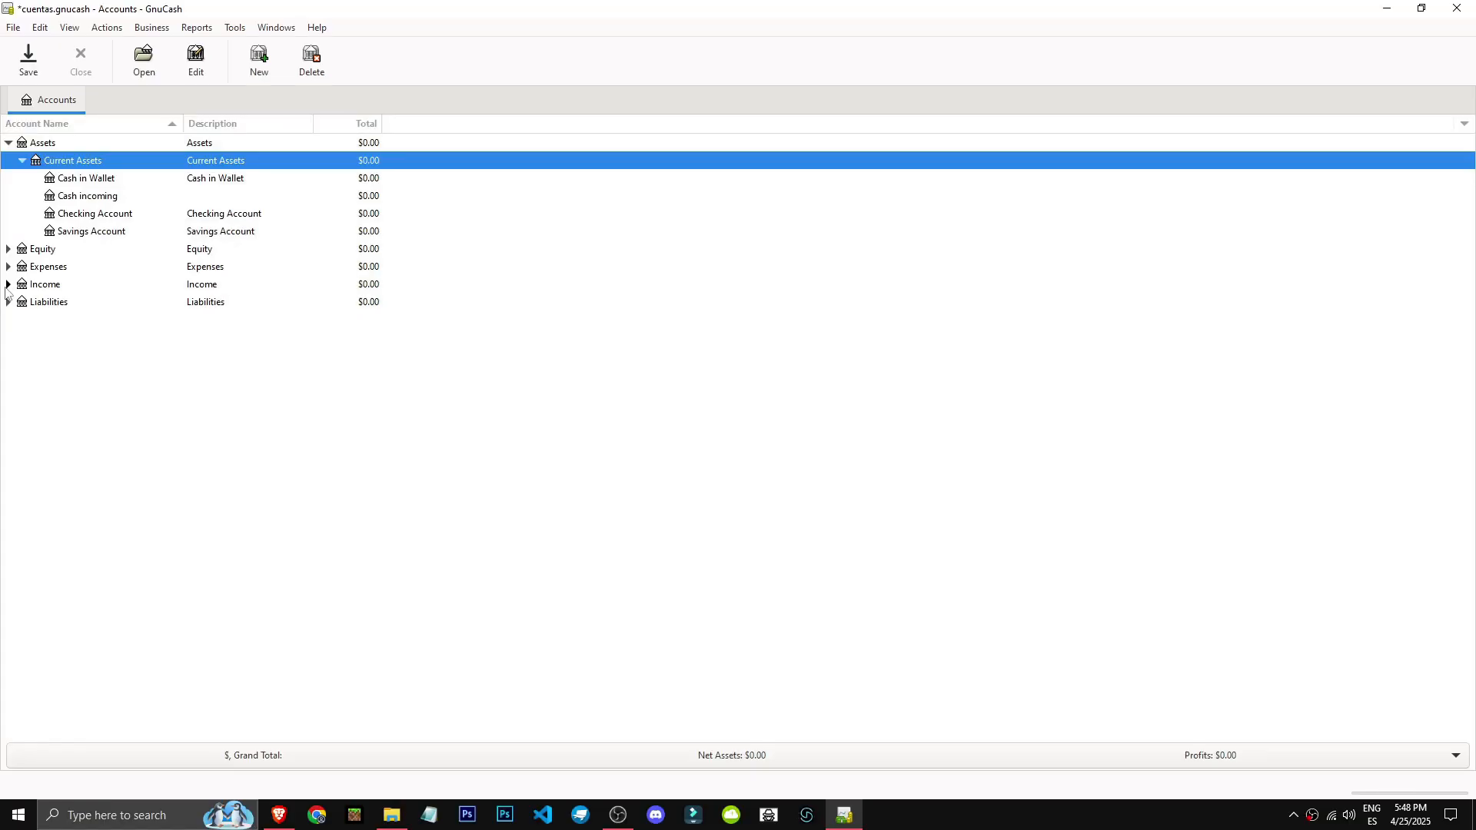
Expand the Income accounts and open the Salary account's register.
{"action": "left_click", "coordinate": [8, 285]}
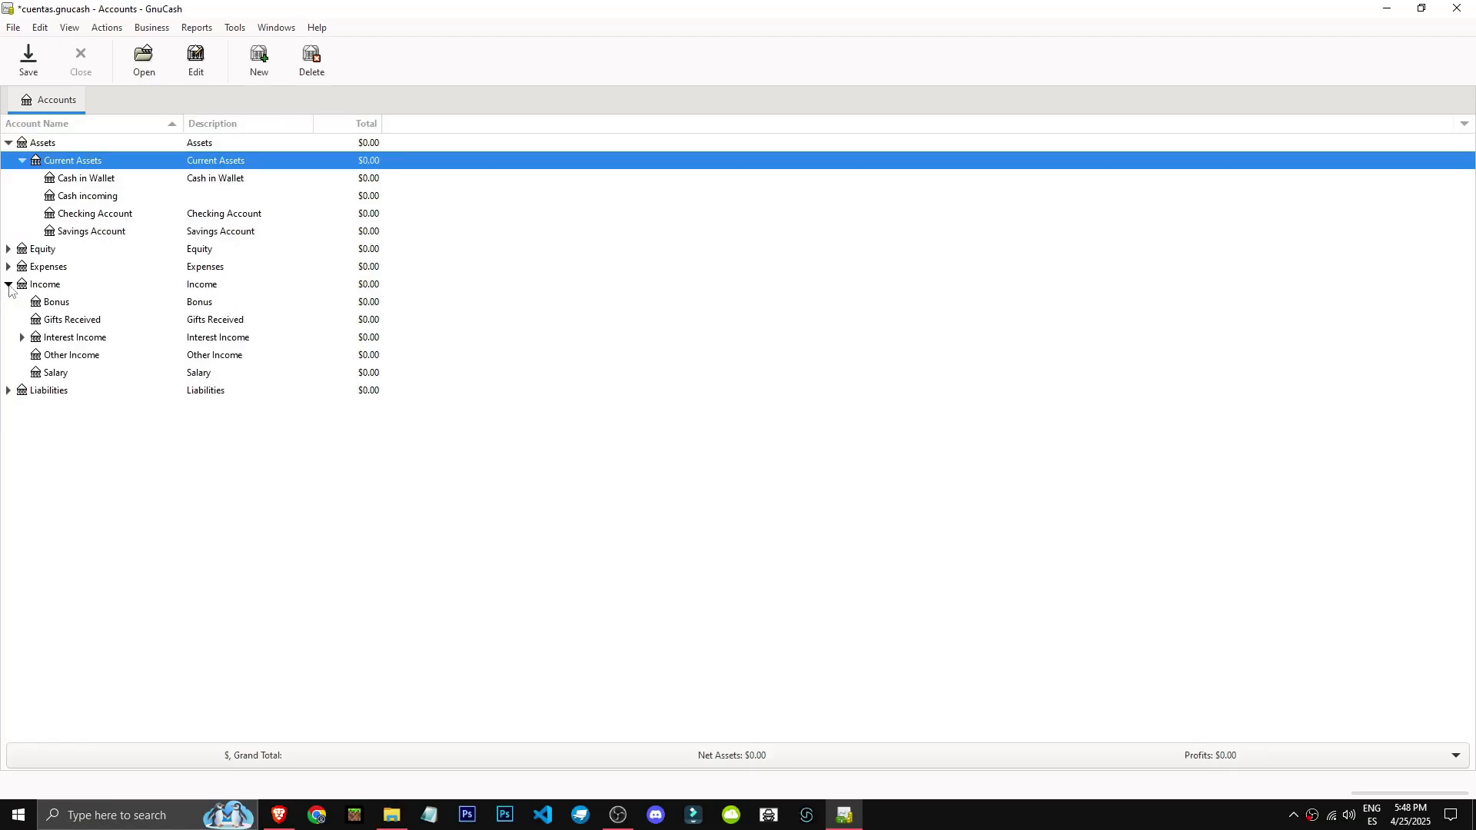
{"action": "left_click", "coordinate": [94, 374]}
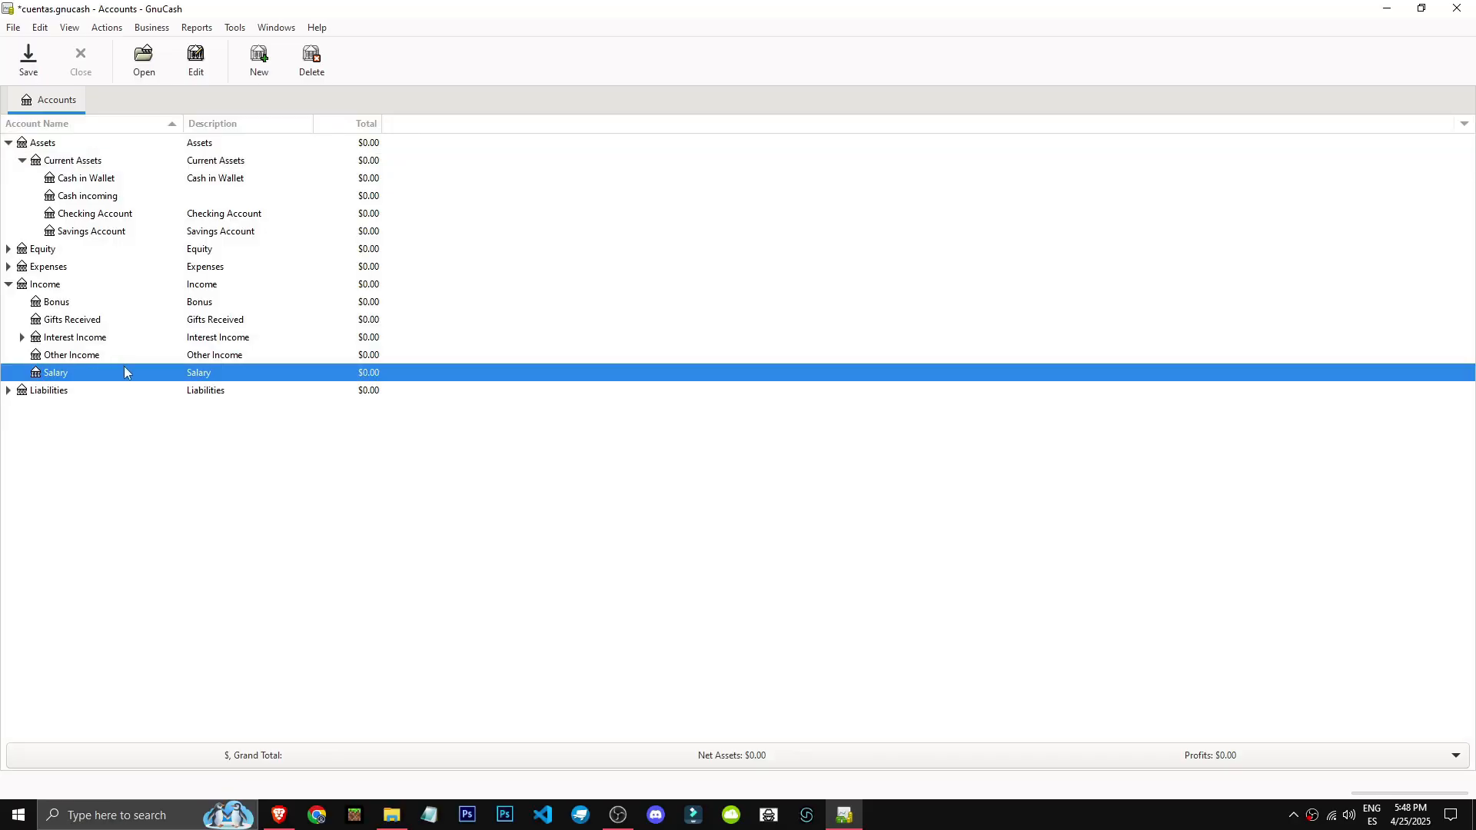
{"action": "double_click", "coordinate": [125, 372]}
Record a transaction dated 04/01/2025 with the description April Sallary "programmer" and an income of 2,000.
{"action": "left_click", "coordinate": [33, 143]}
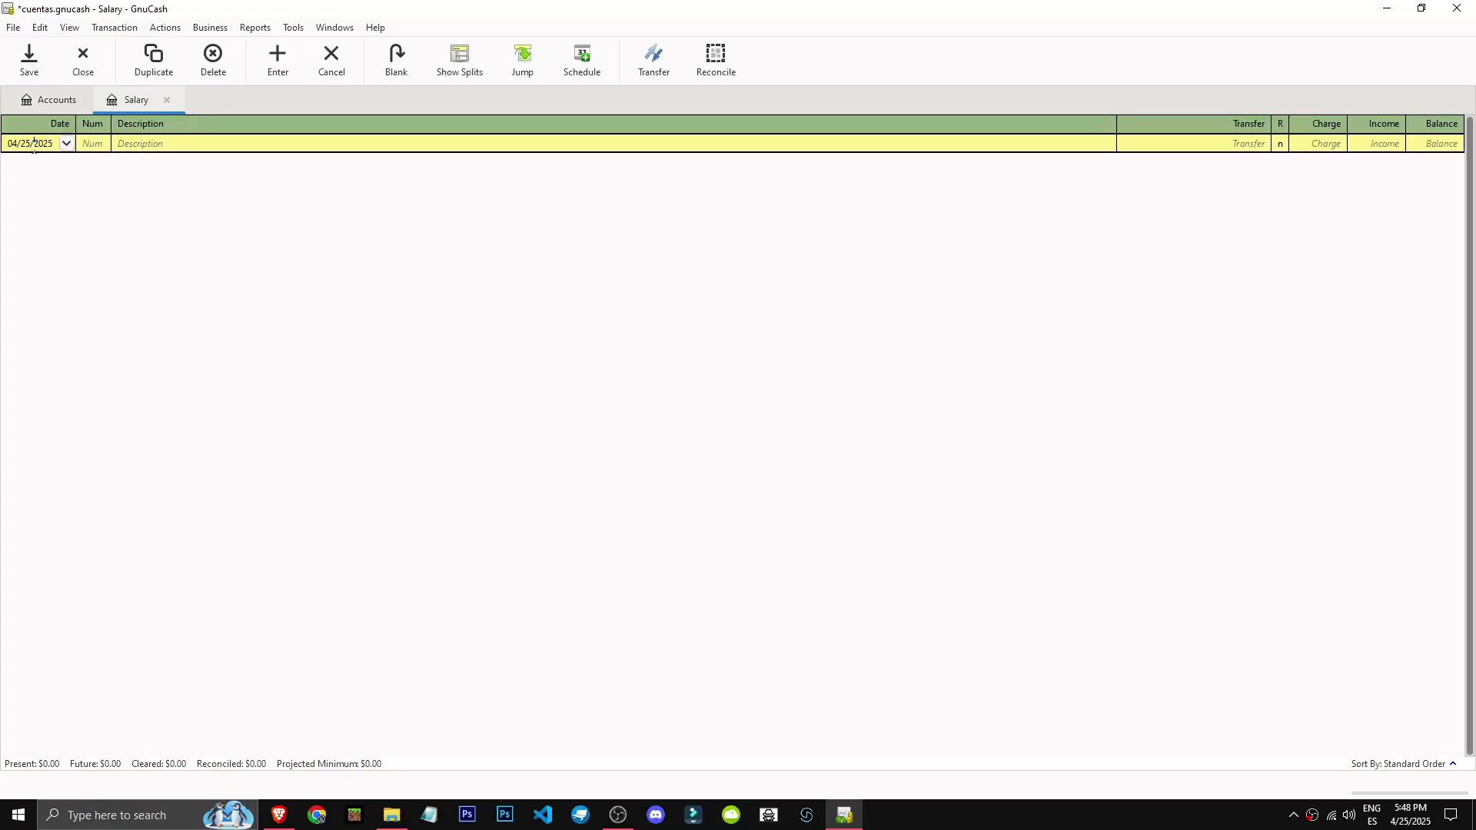
{"action": "left_click", "coordinate": [66, 145]}
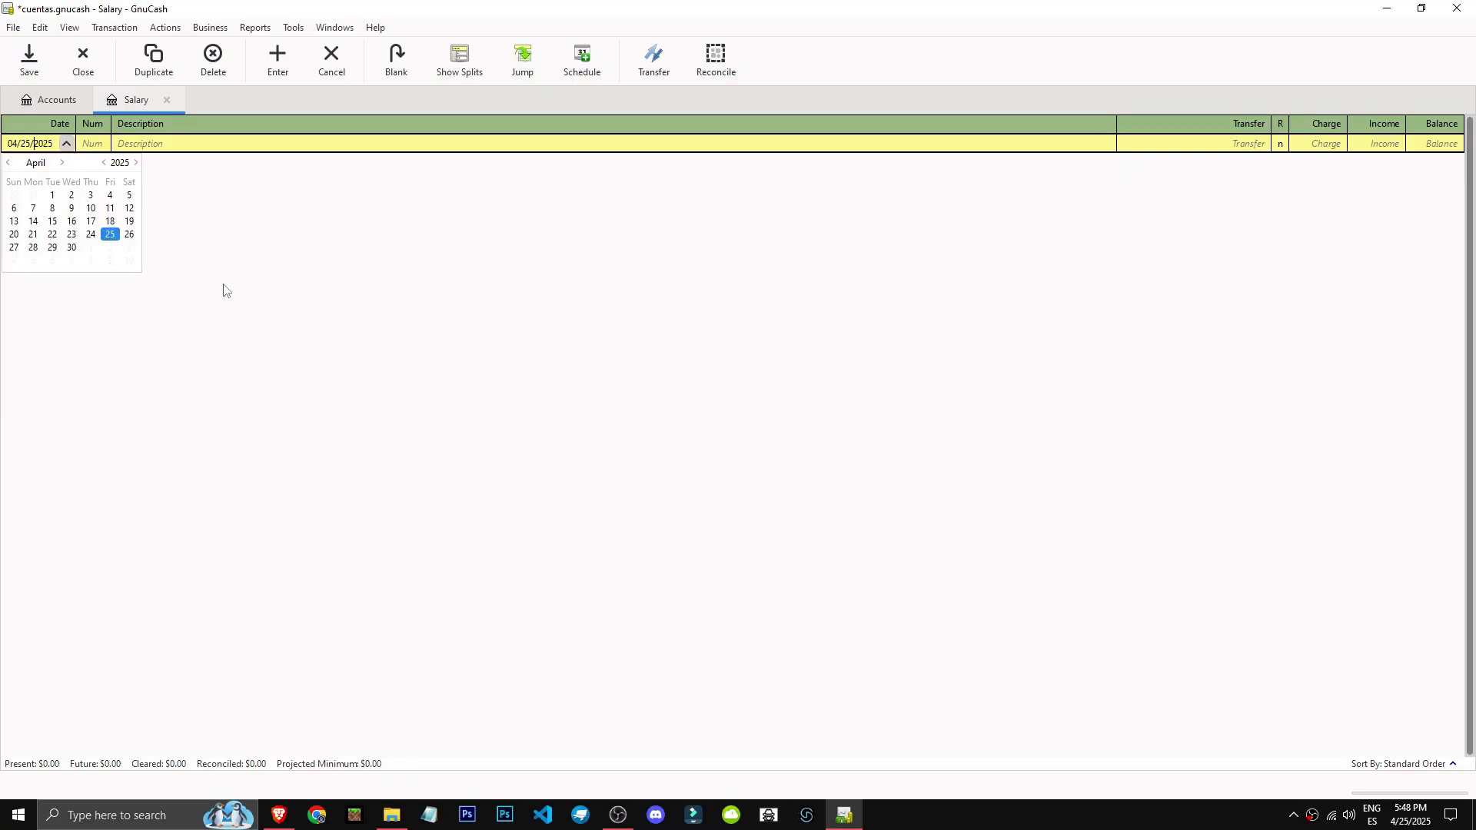
{"action": "left_click", "coordinate": [67, 143]}
{"action": "left_click", "coordinate": [262, 118]}
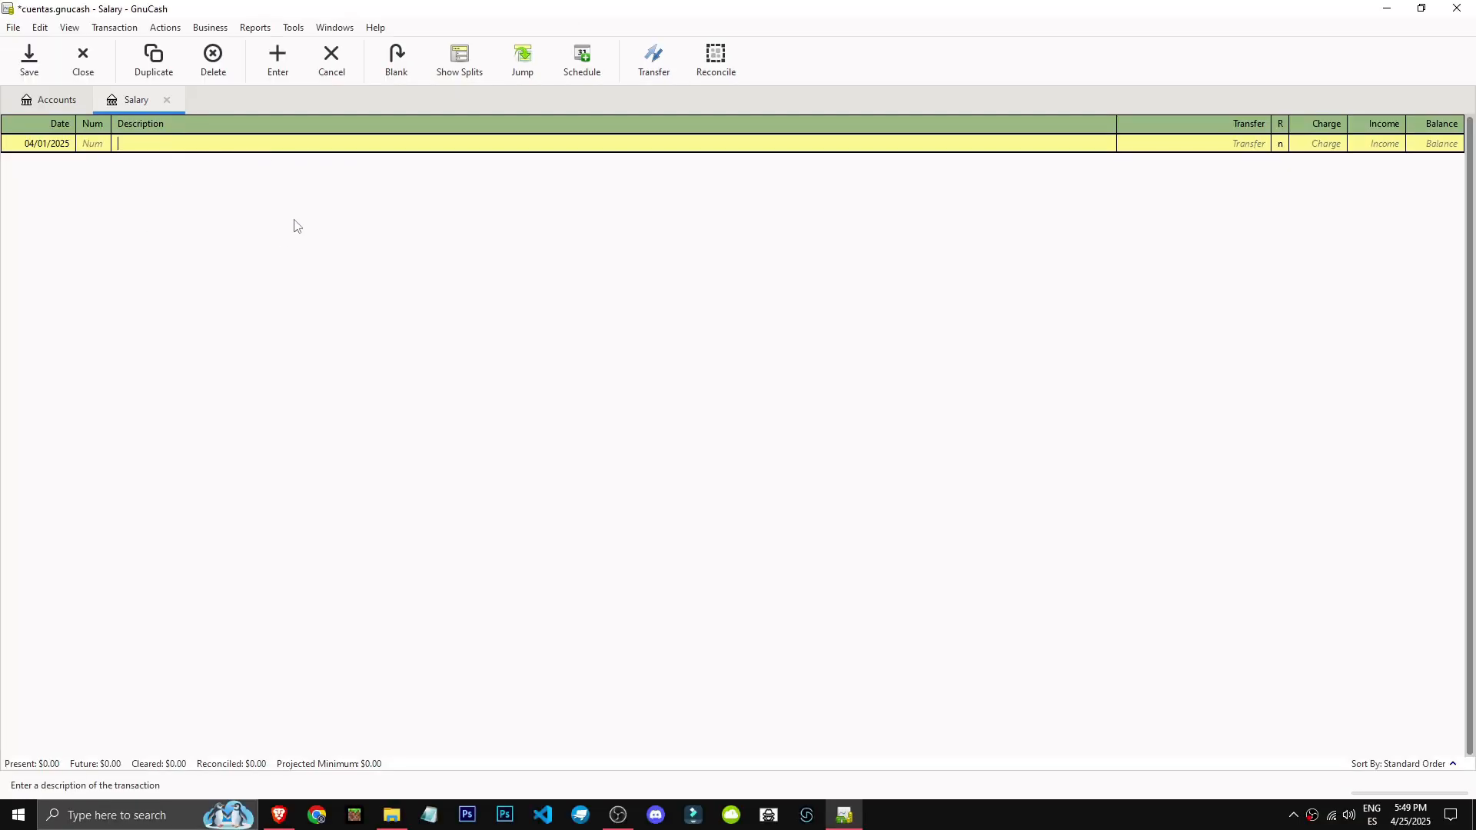
{"action": "type", "text": "April Sallary \"programmer\""}
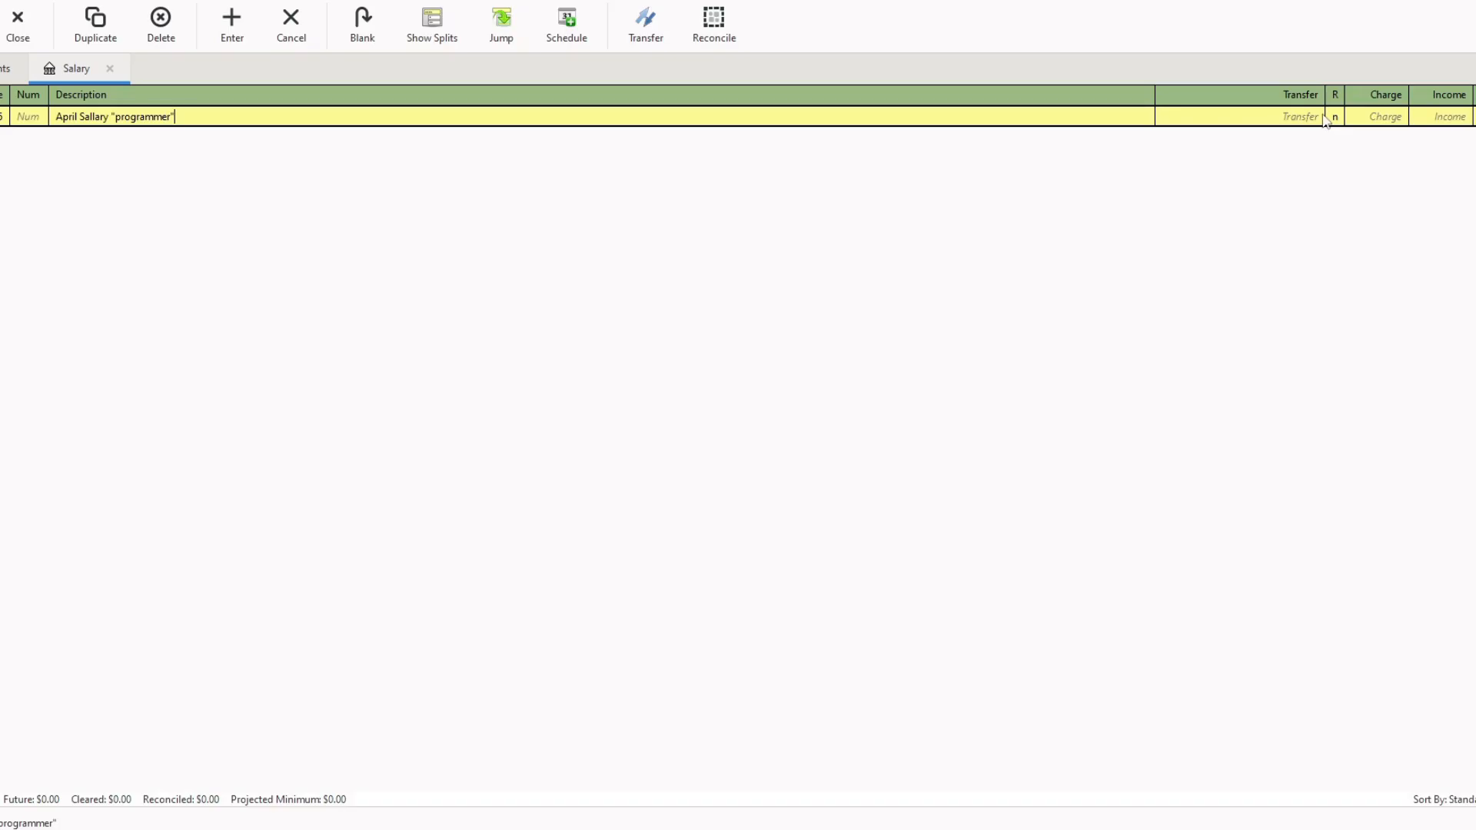
{"action": "left_click", "coordinate": [1443, 117]}
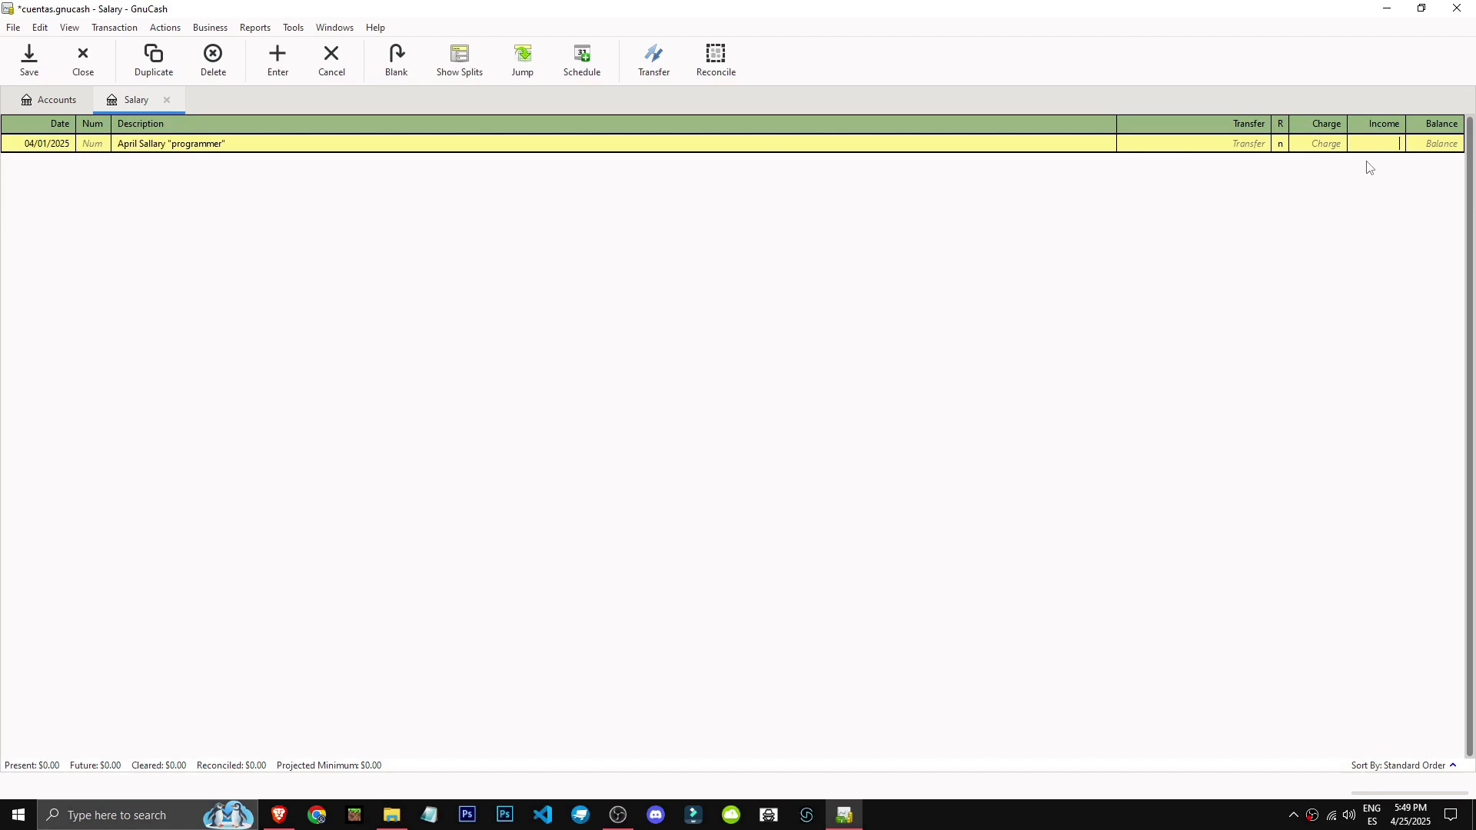
{"action": "type", "text": "2000"}
{"action": "key", "text": "Return"}
Change the salary transaction's transfer account to Assets:Current Assets:Savings Account.
{"action": "left_click", "coordinate": [1238, 143]}
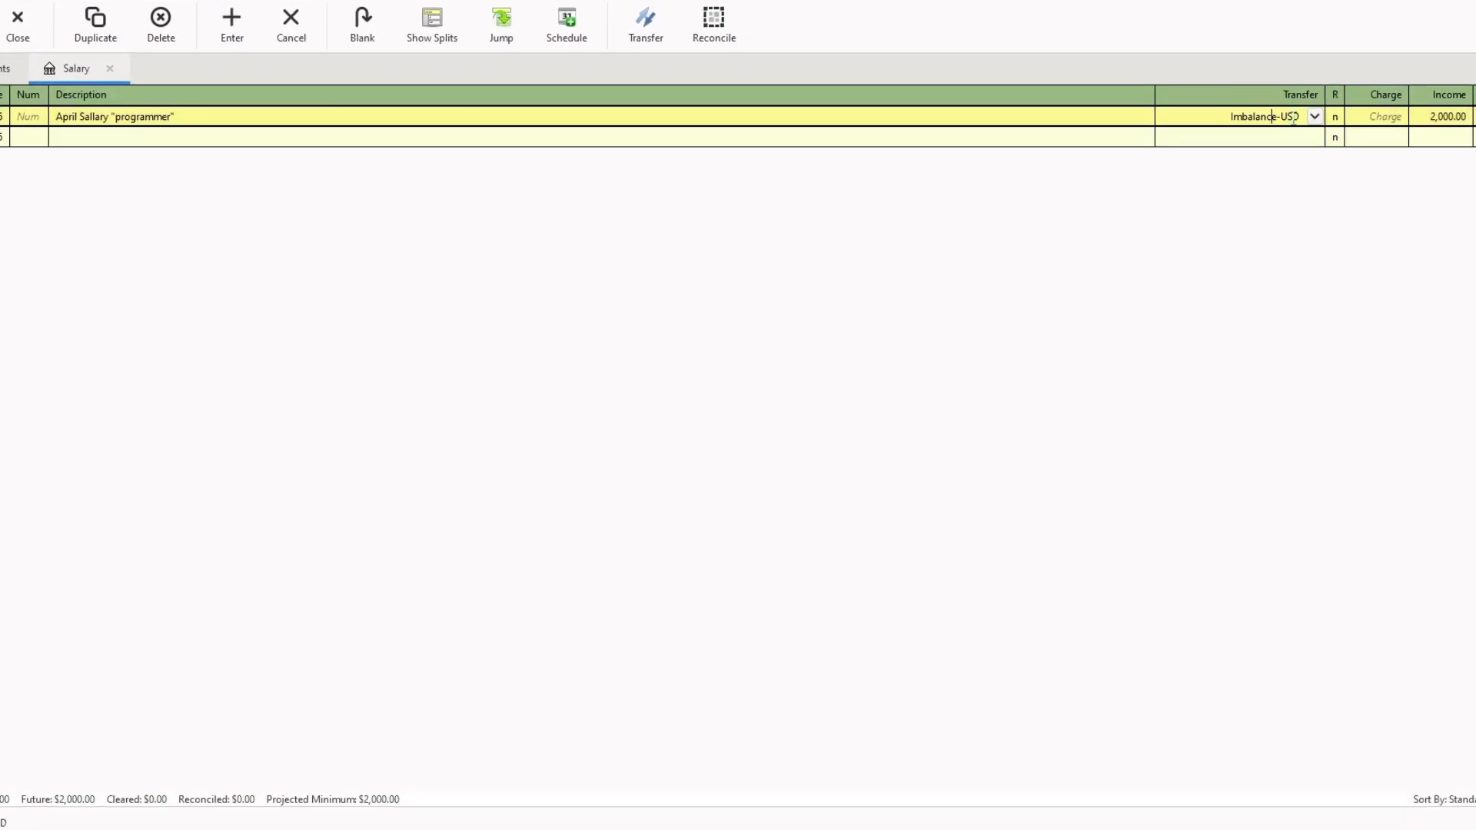
{"action": "left_click", "coordinate": [1316, 116]}
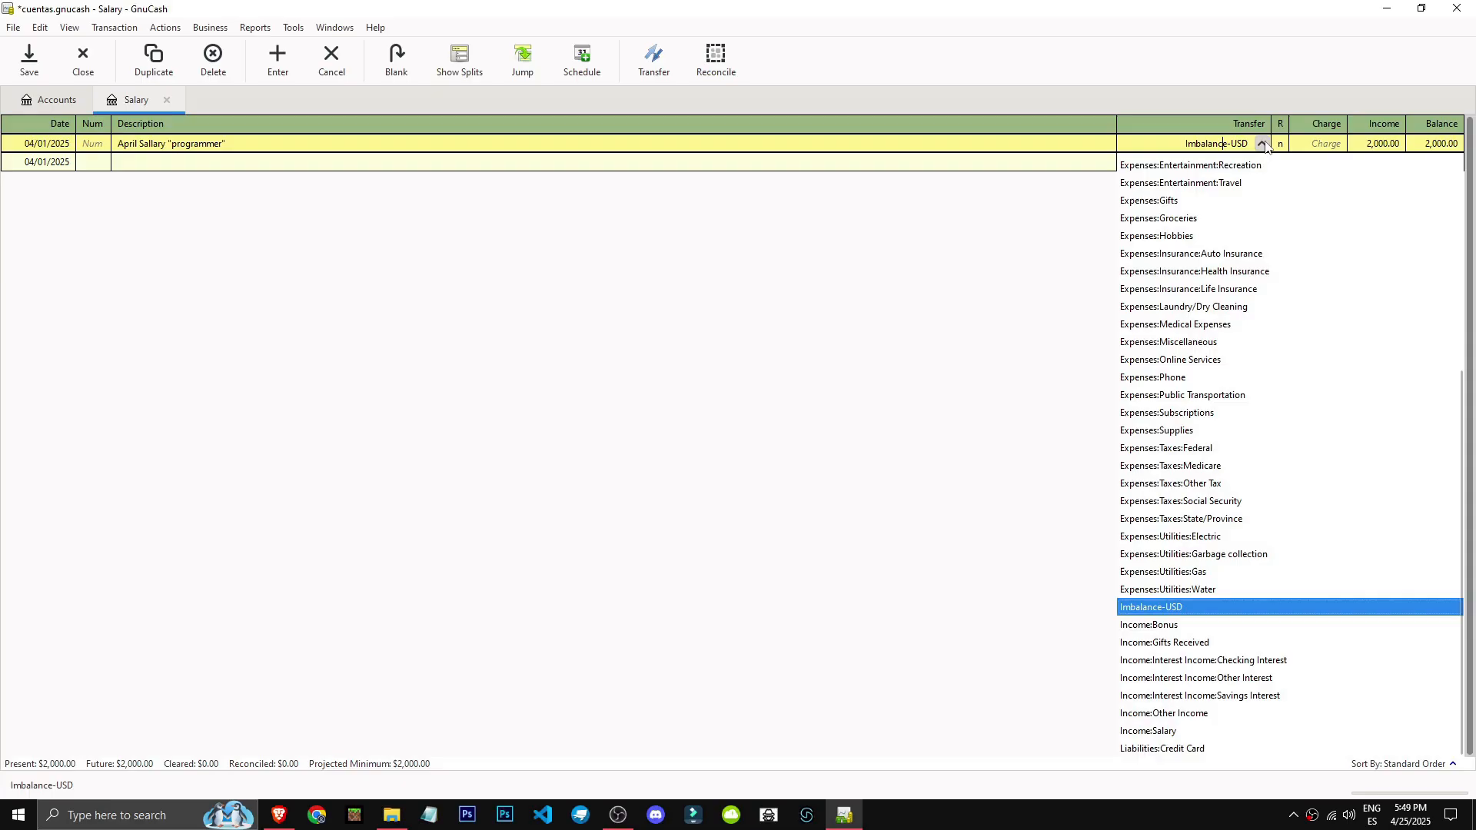
{"action": "left_click", "coordinate": [1266, 147]}
{"action": "left_click", "coordinate": [1266, 146]}
{"action": "scroll", "coordinate": [1266, 577], "scroll_direction": "up", "scroll_amount": 5}
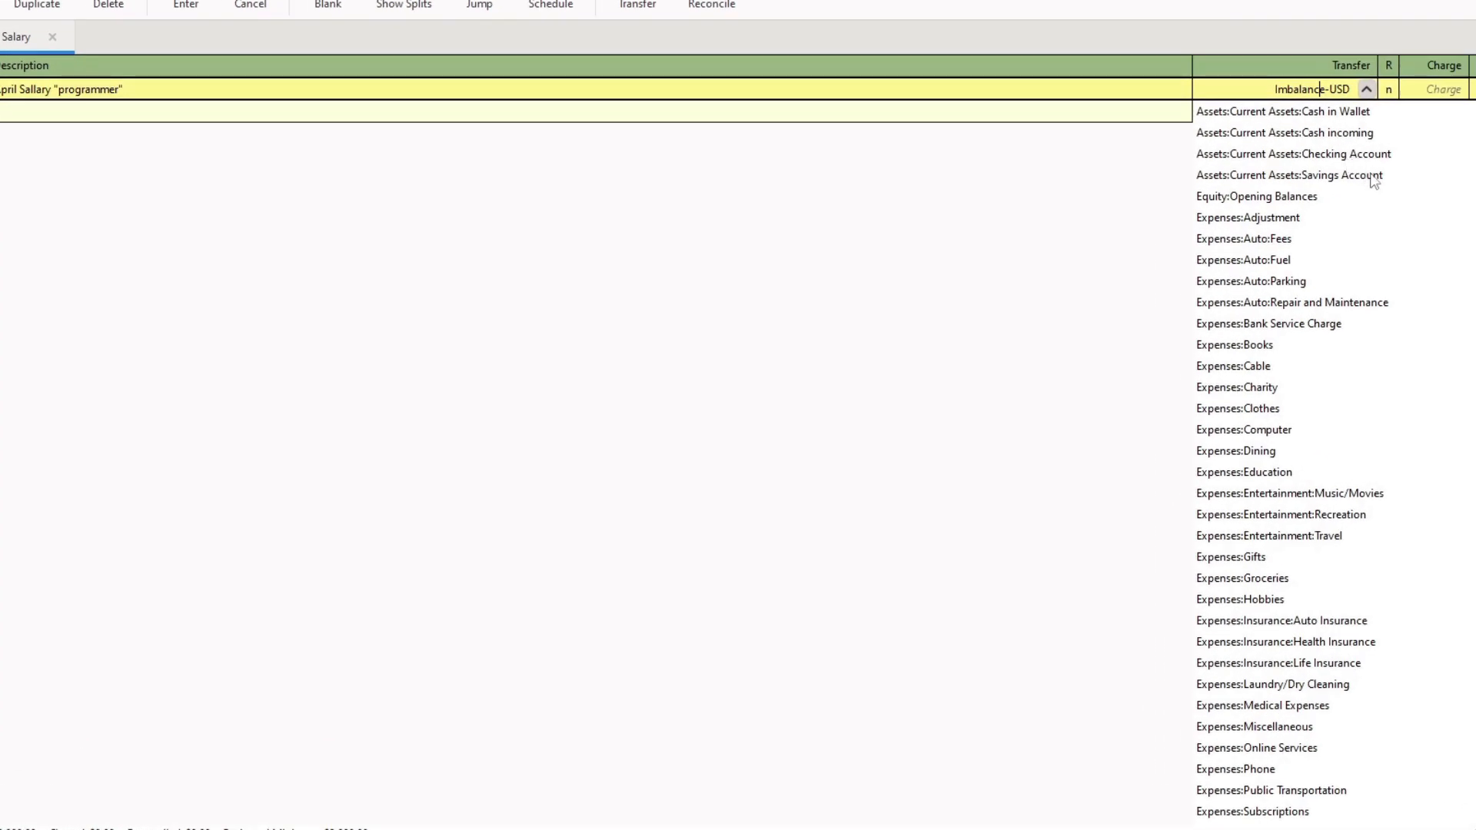
{"action": "left_click", "coordinate": [1354, 180]}
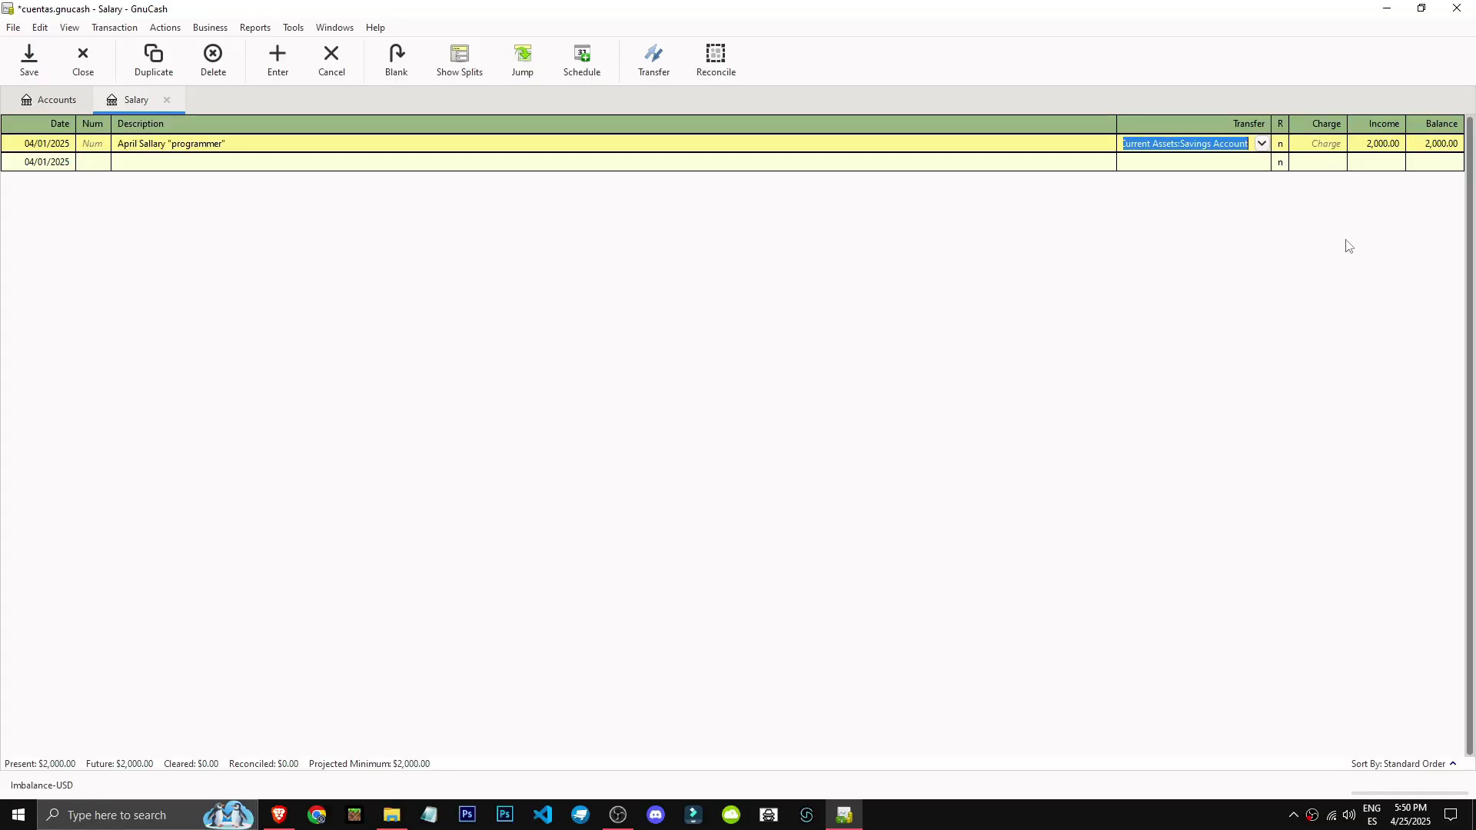
Try a charge on the salary transaction, reset its income to 2,000 and enter the transaction.
{"action": "left_click", "coordinate": [1433, 89]}
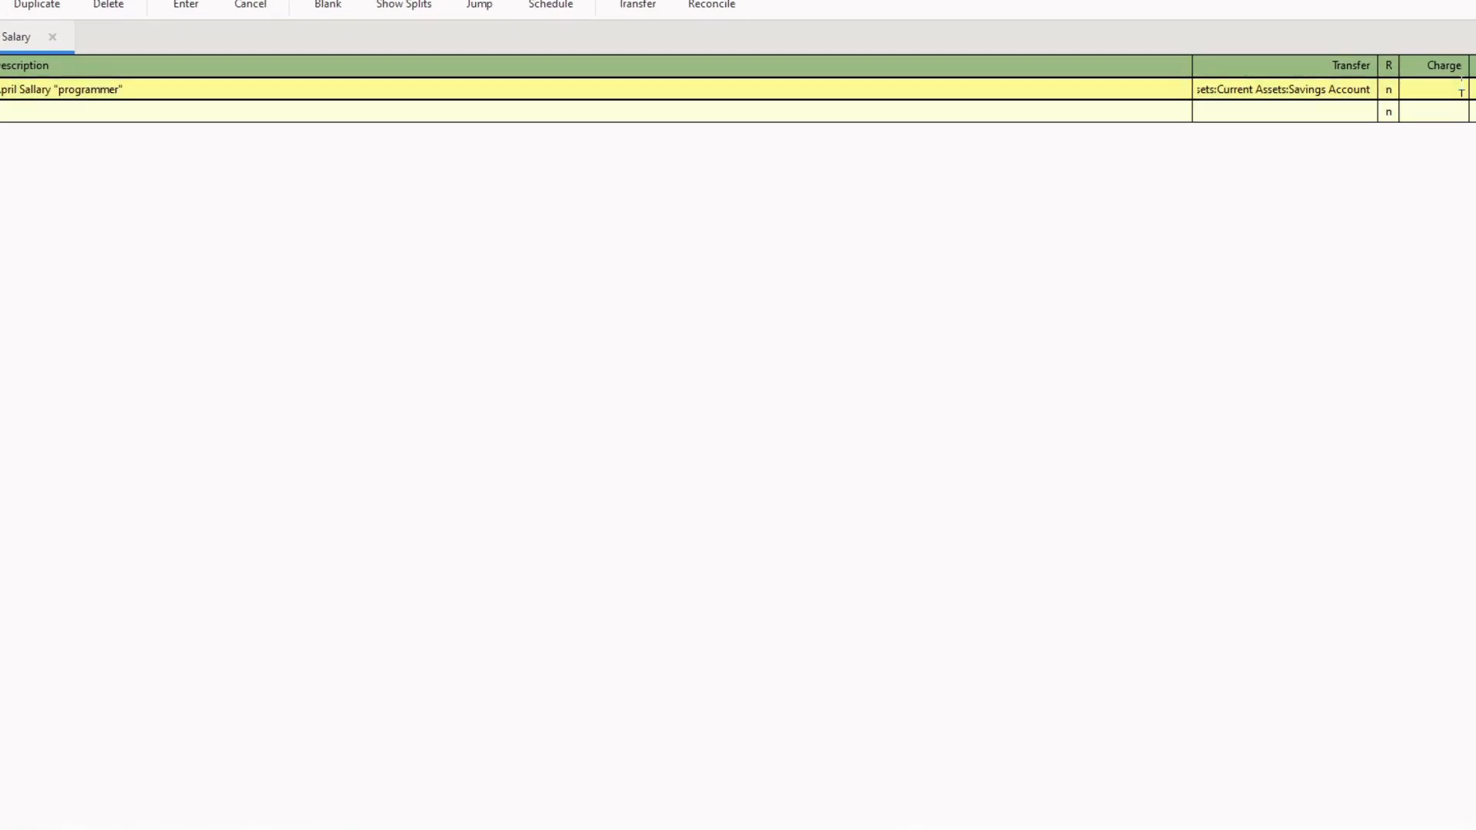
{"action": "left_click", "coordinate": [1383, 144]}
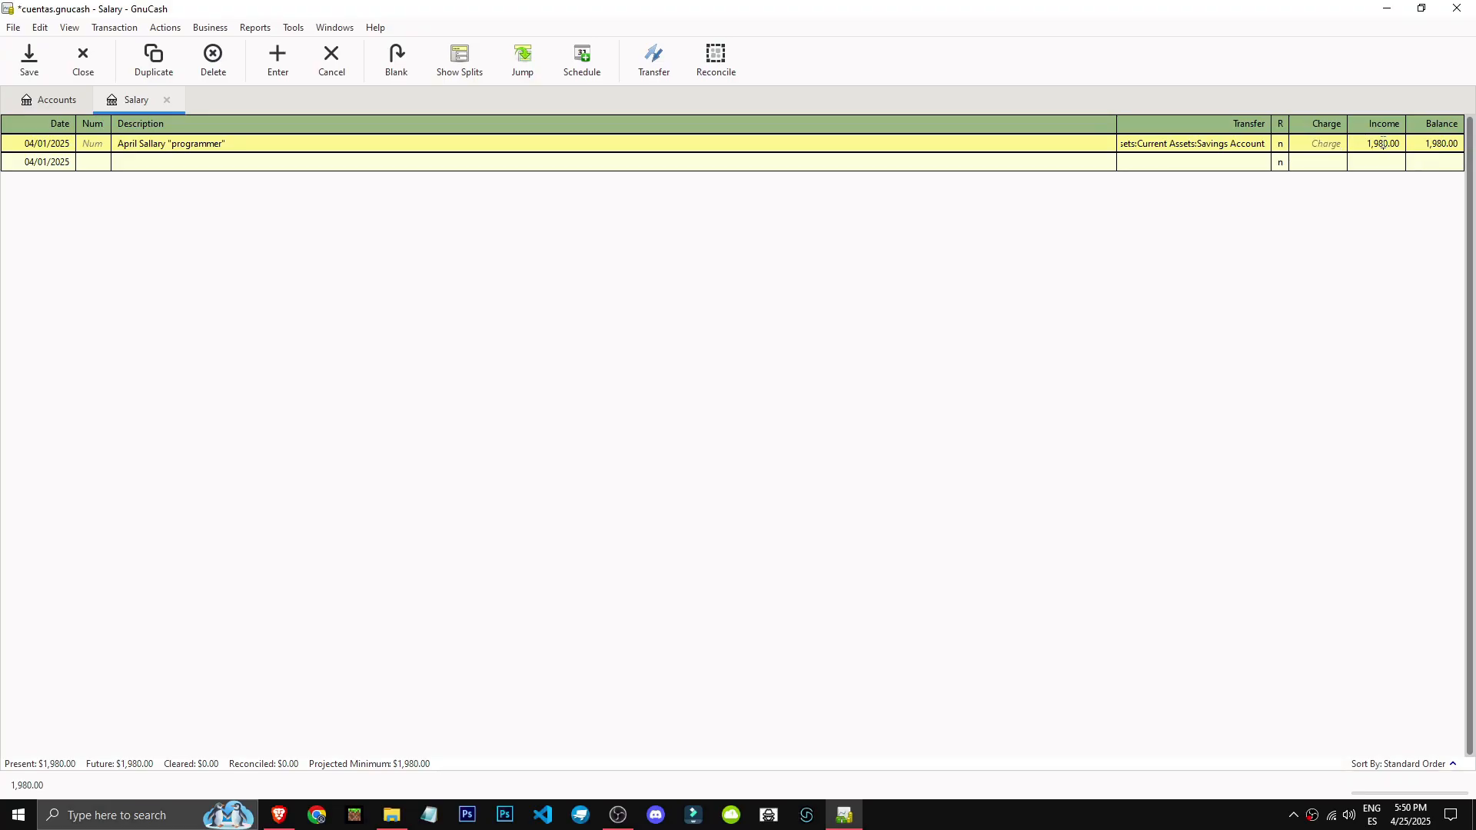
{"action": "double_click", "coordinate": [1393, 143]}
{"action": "type", "text": "2,000"}
{"action": "key", "text": "Return"}
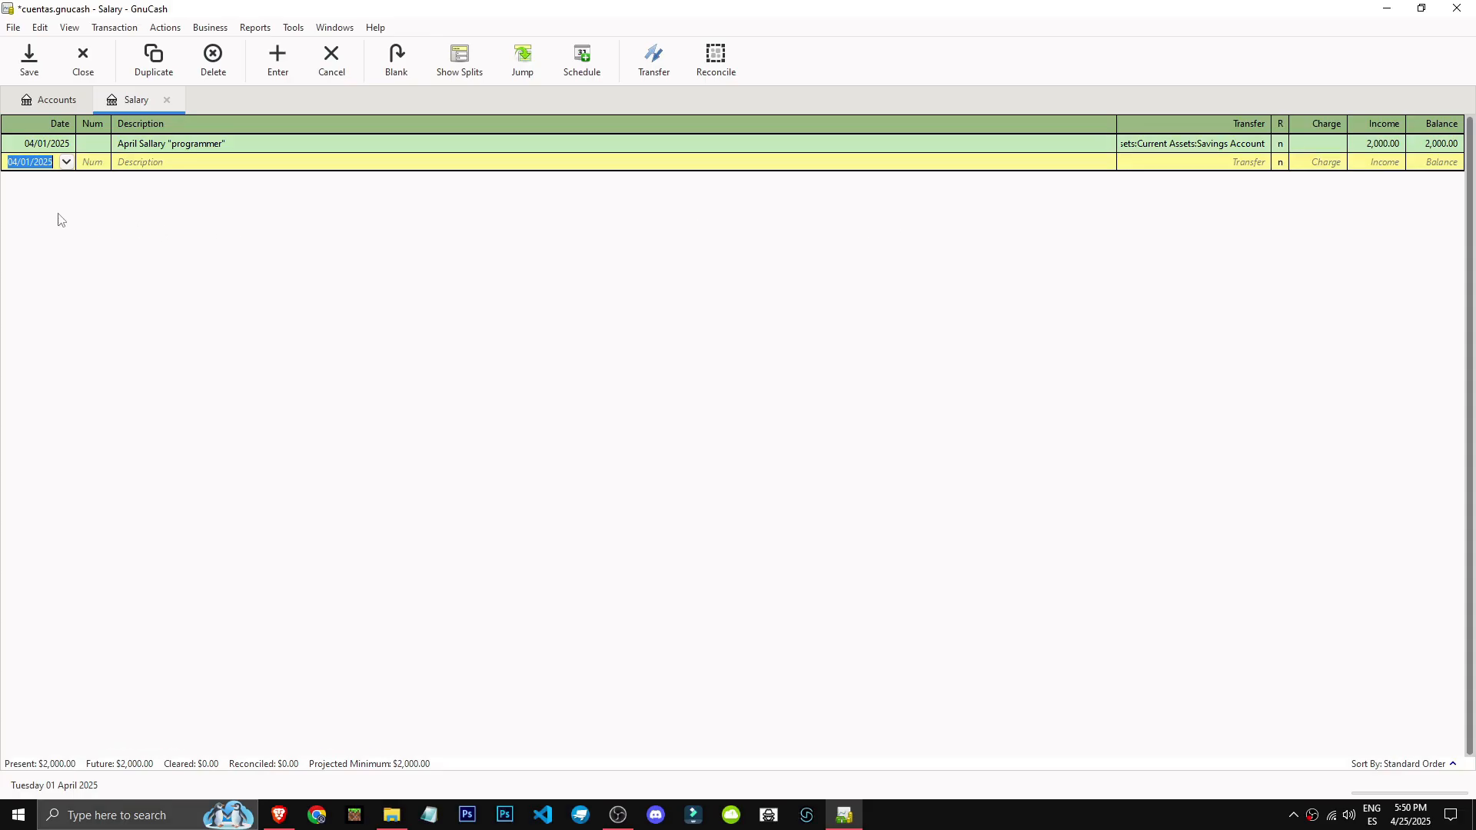
Close the Salary register and check the Current Assets and Savings Account totals in the account tree.
{"action": "left_click", "coordinate": [55, 106]}
{"action": "left_click", "coordinate": [167, 100]}
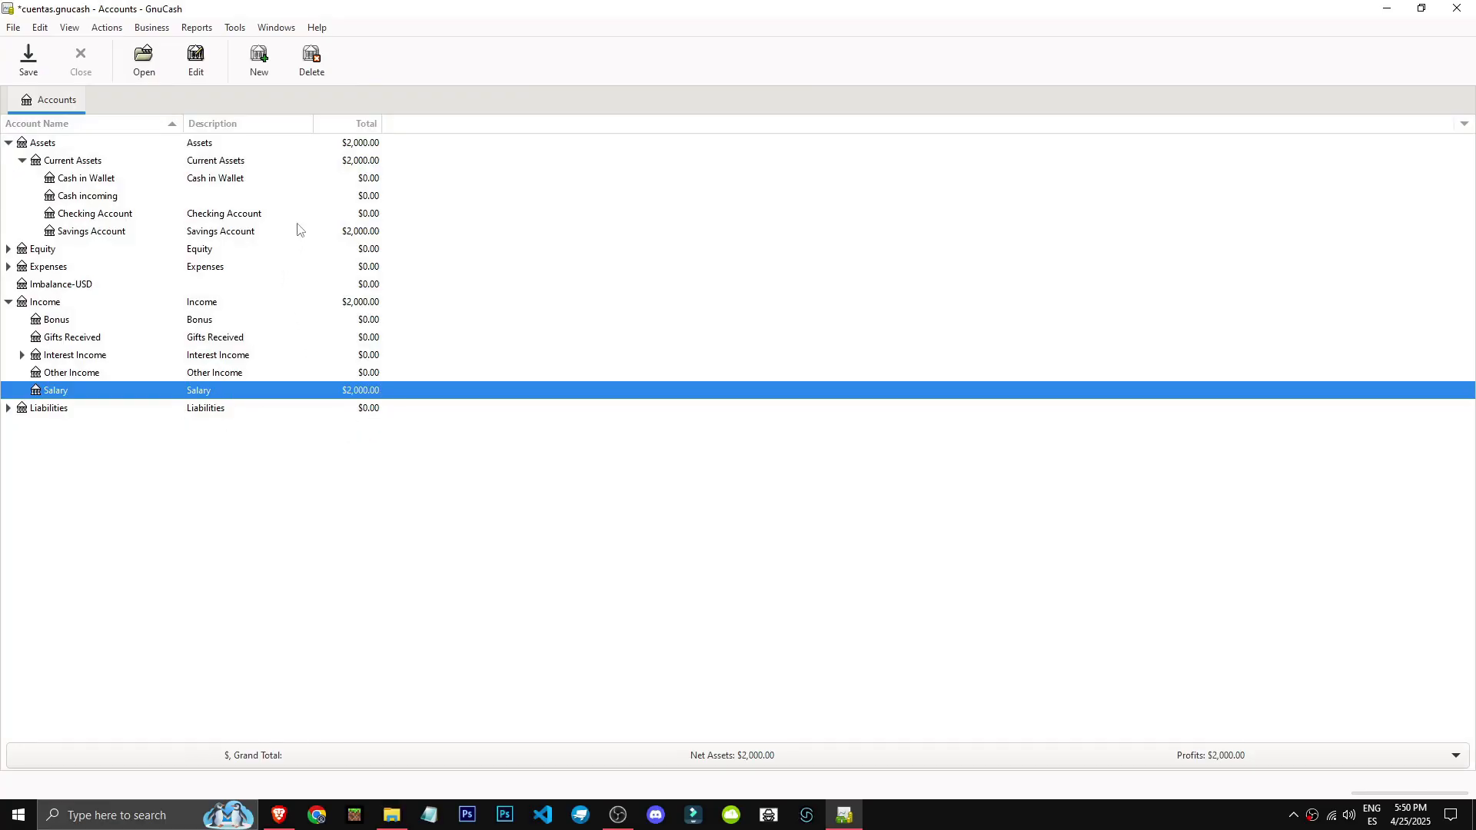
{"action": "left_click", "coordinate": [345, 166]}
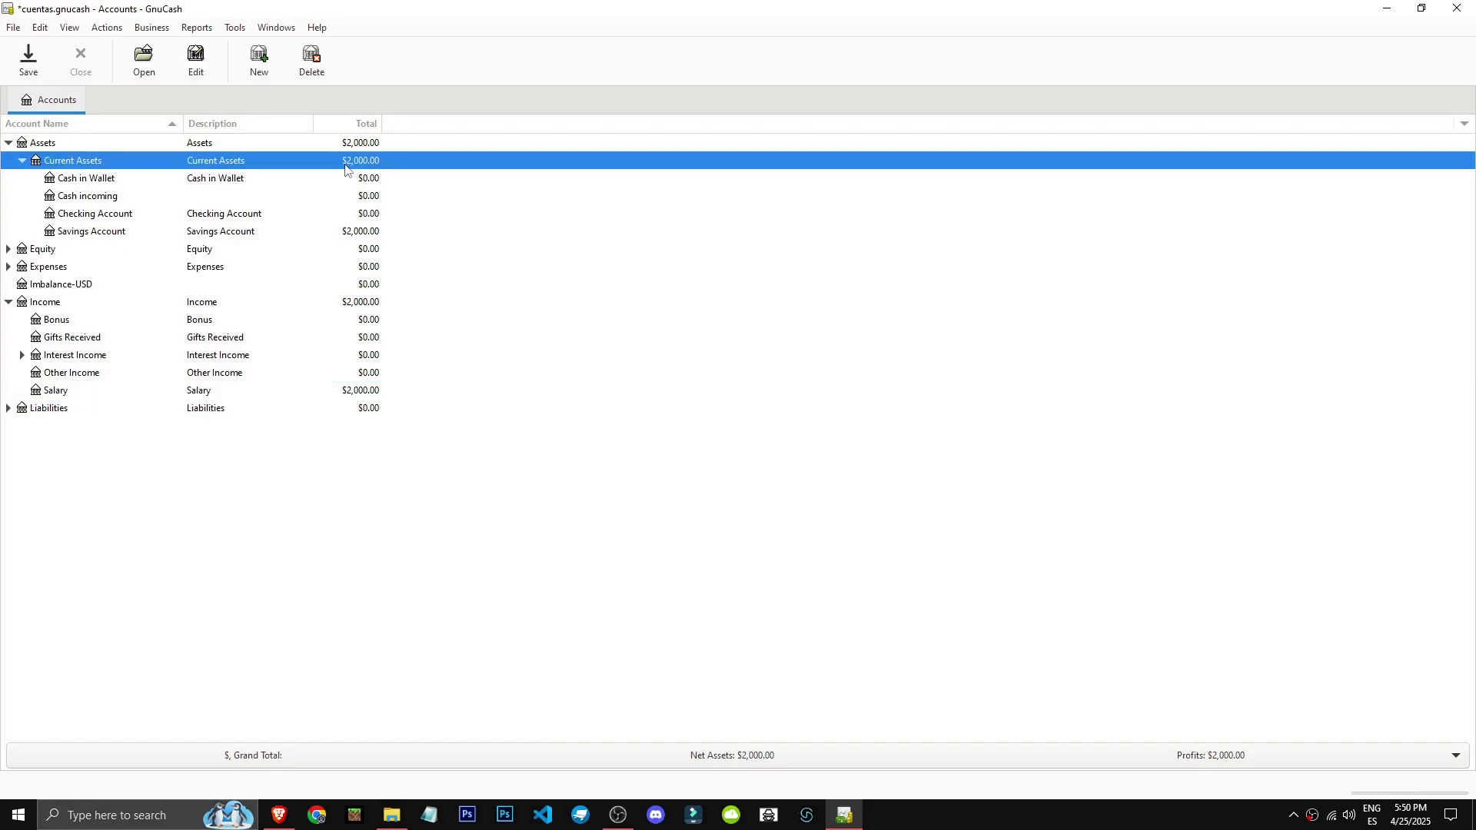
{"action": "left_click", "coordinate": [352, 232]}
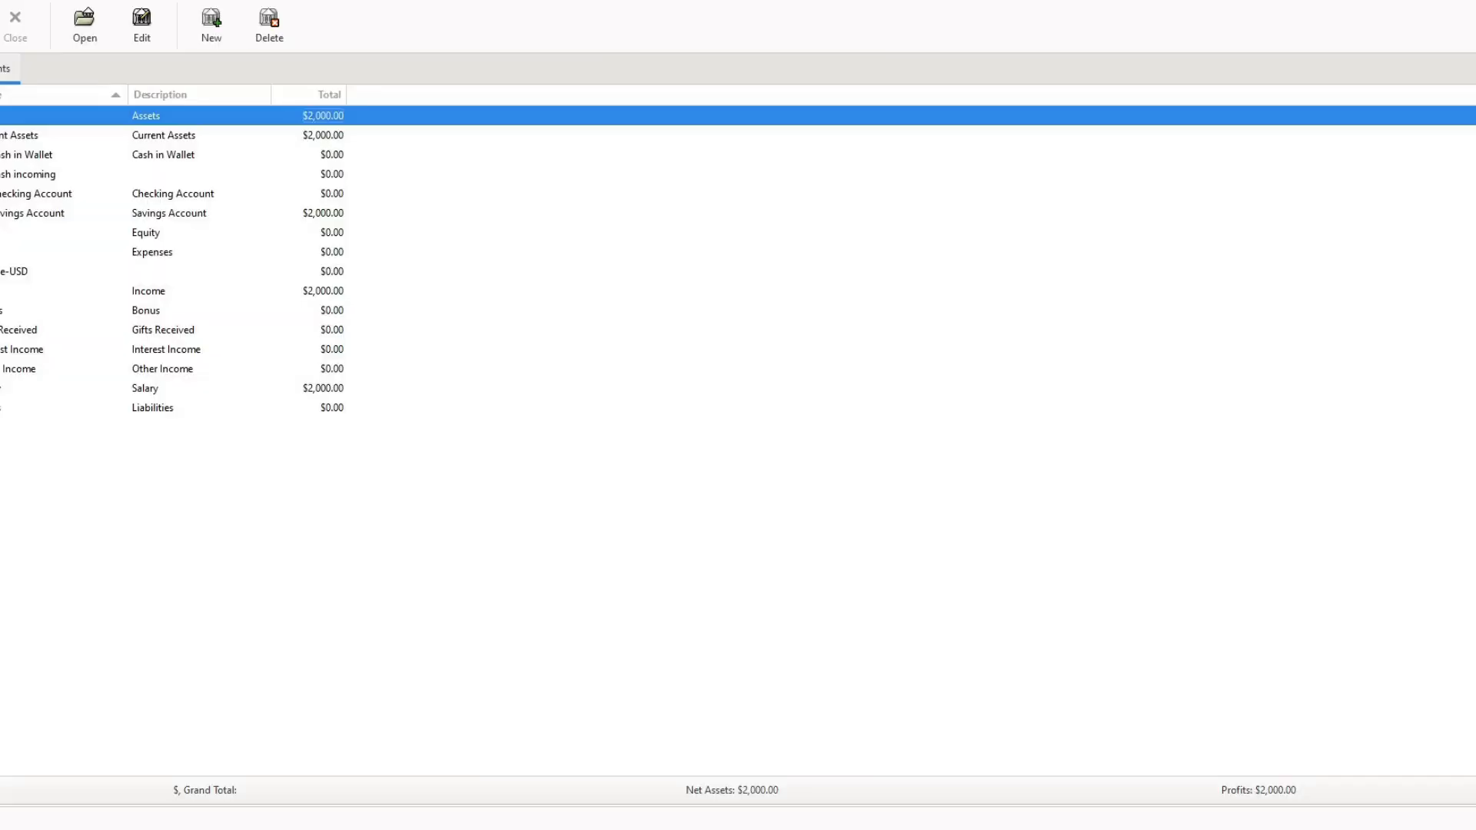
{"action": "left_click", "coordinate": [8, 143]}
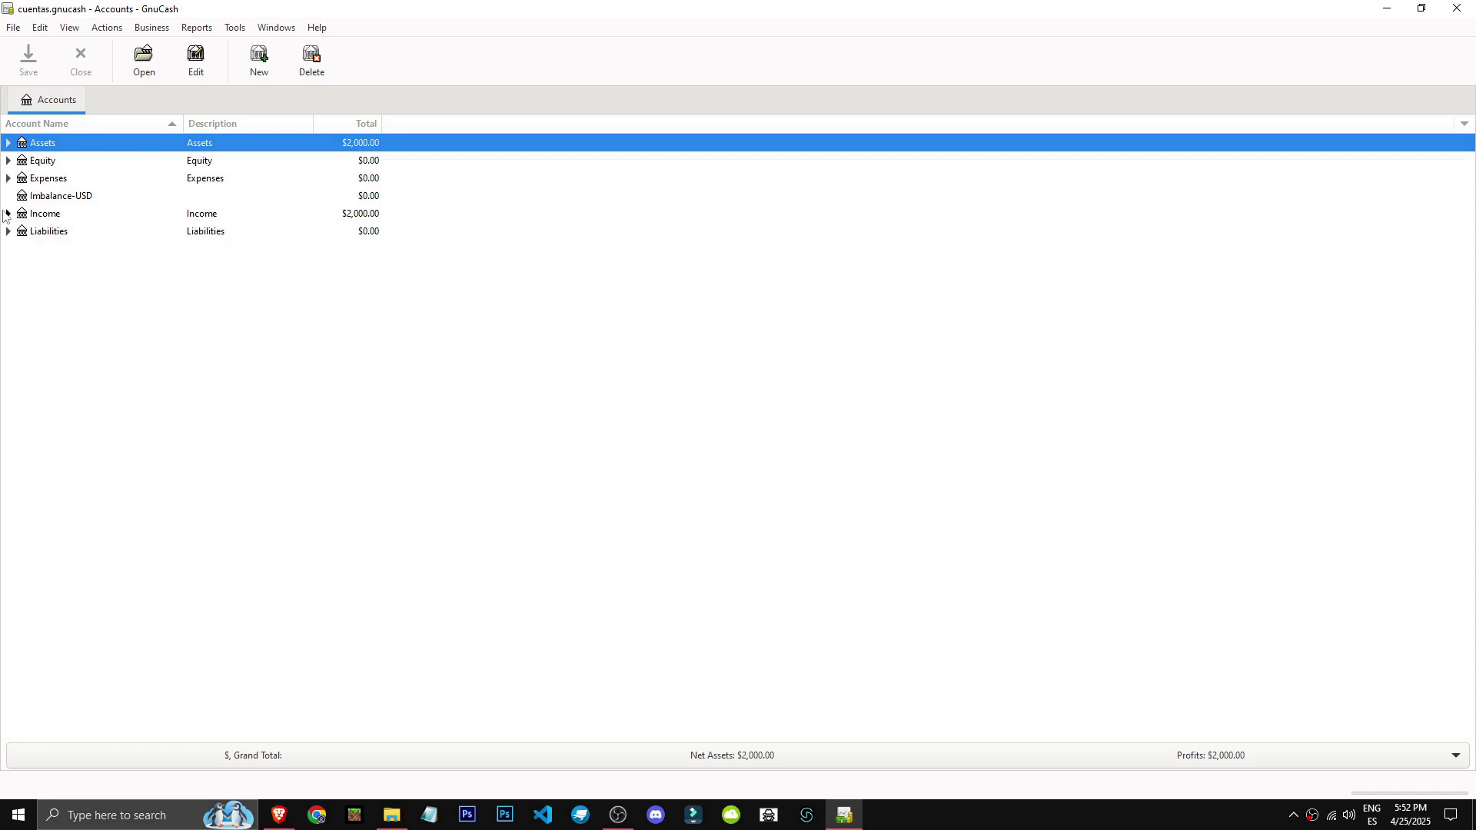
Expand the Assets and Income branches and open the Other Income account's register.
{"action": "left_click", "coordinate": [9, 214]}
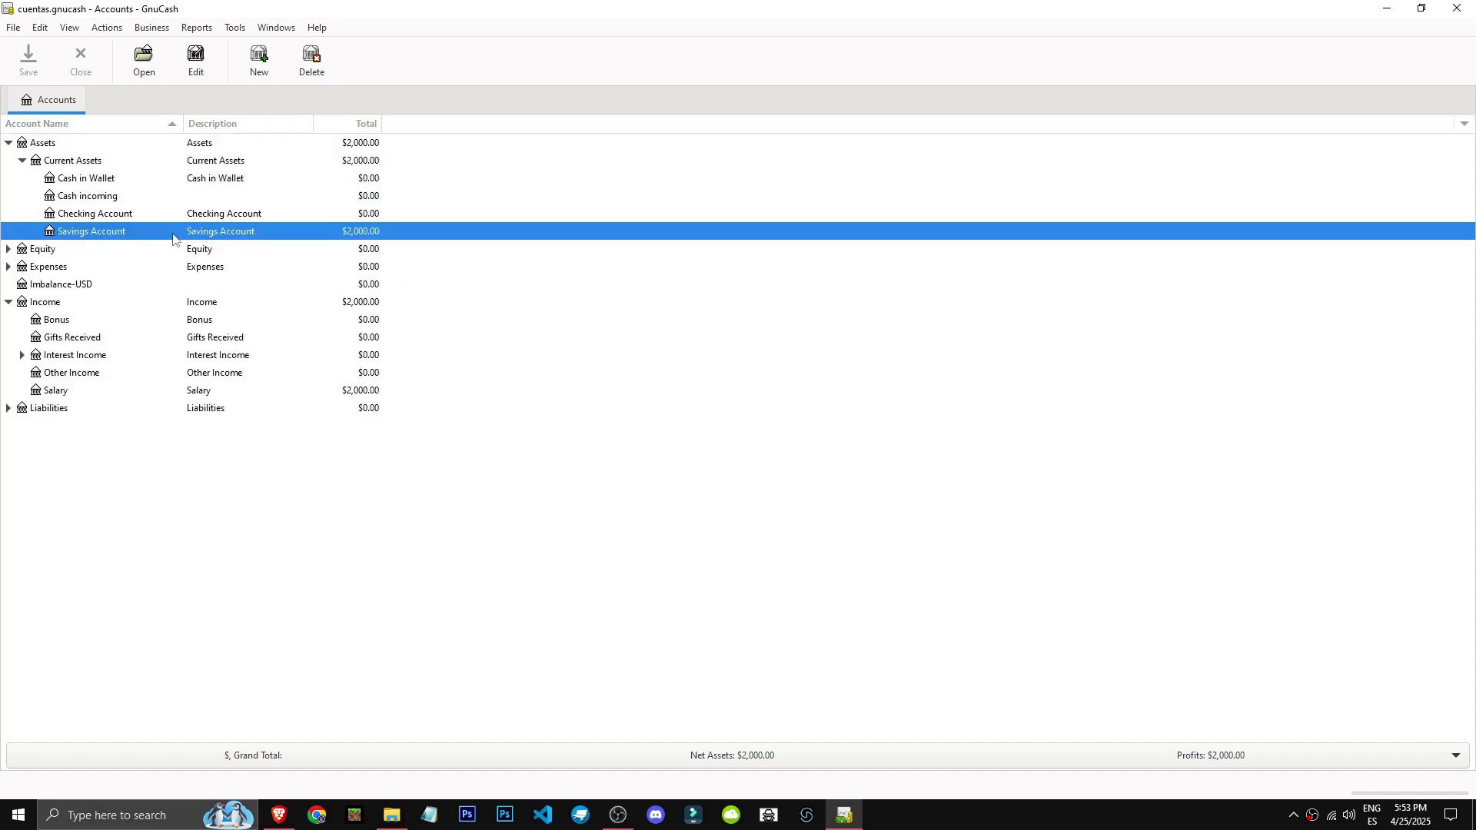
{"action": "left_click", "coordinate": [135, 182]}
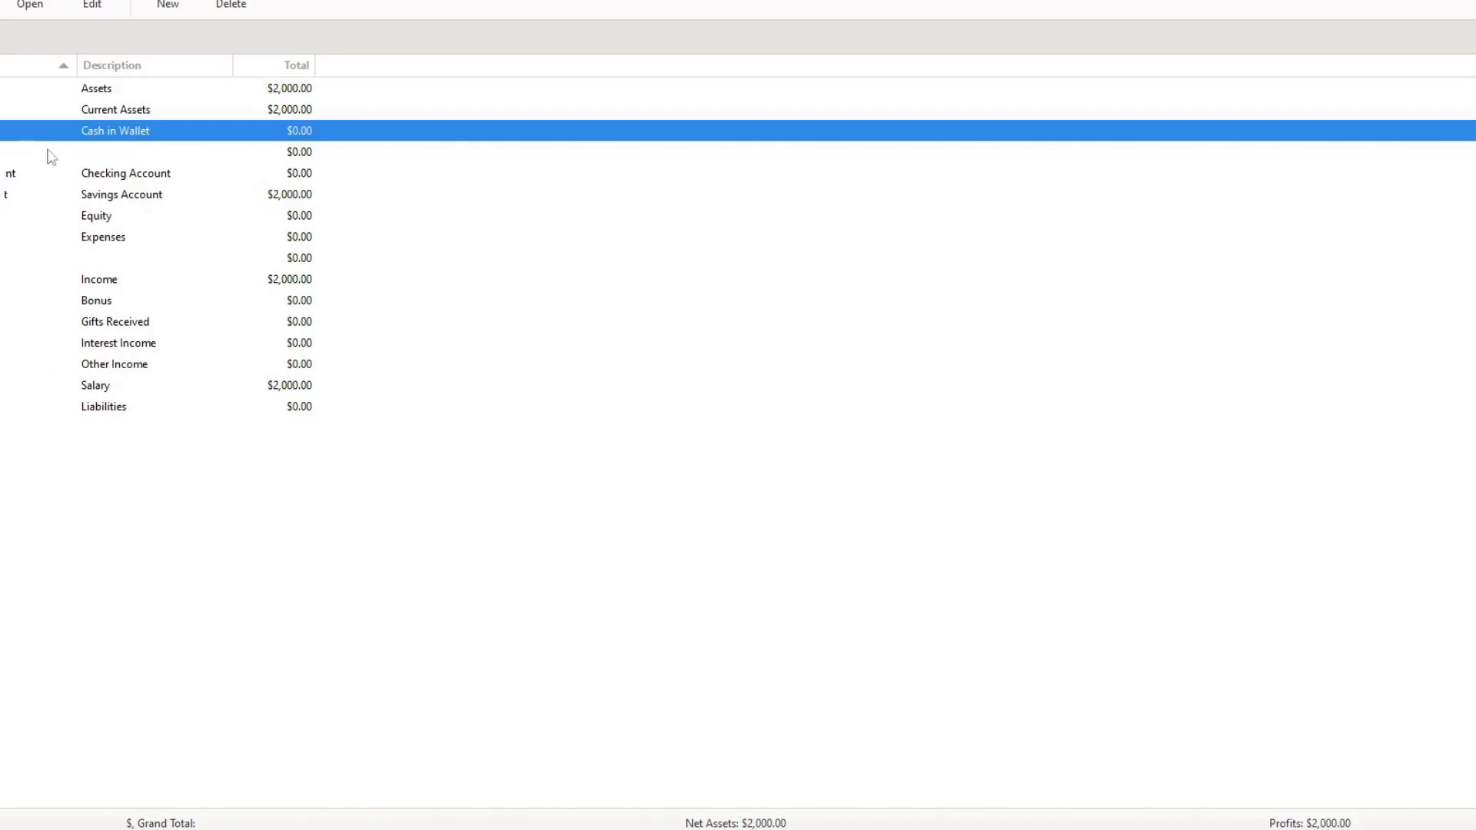
{"action": "left_click", "coordinate": [179, 388]}
{"action": "double_click", "coordinate": [69, 364]}
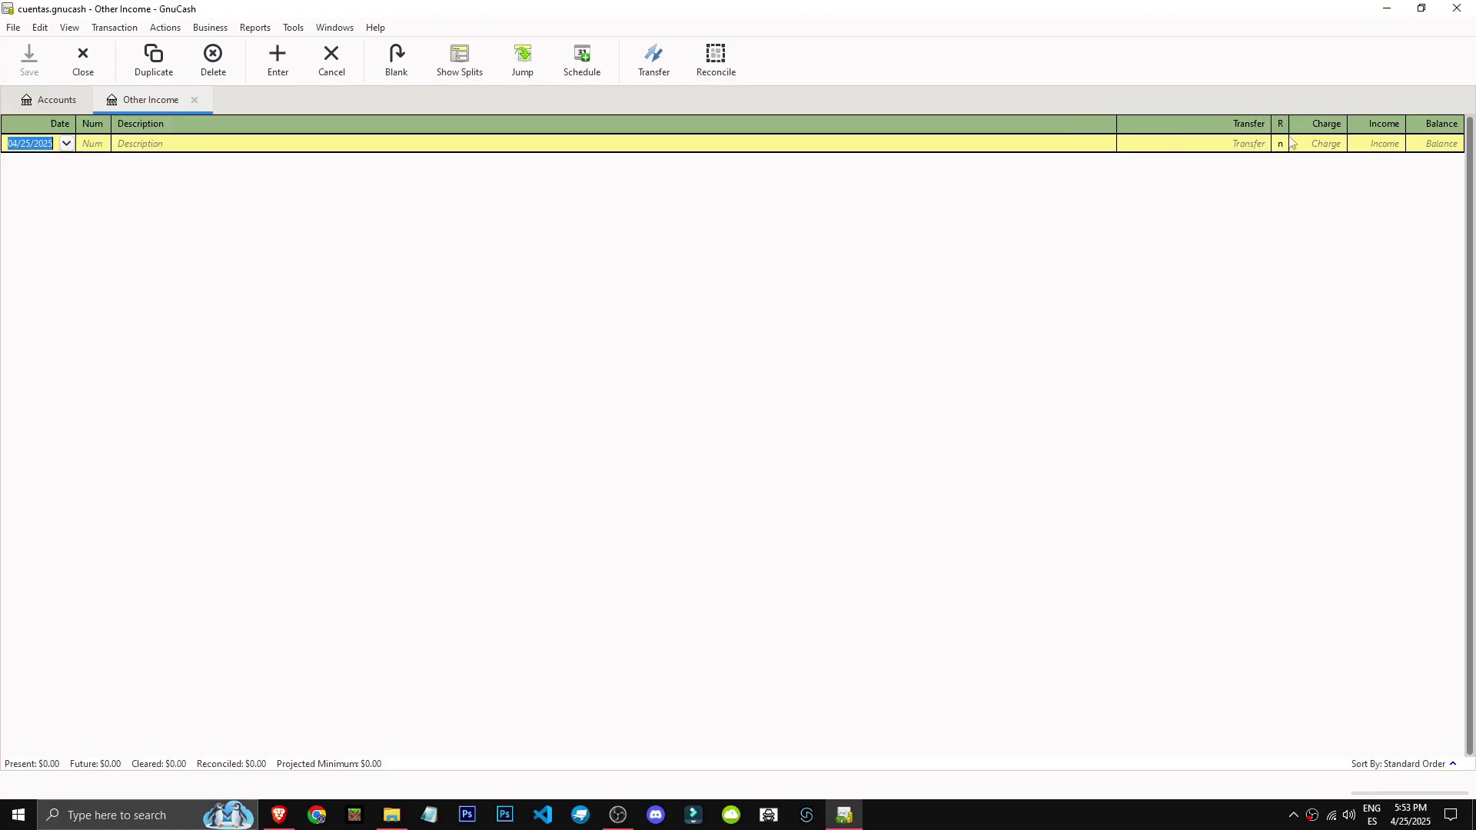
Record an income of 500 in the Other Income register with the description Youtube Videos.
{"action": "left_click", "coordinate": [1374, 144]}
{"action": "type", "text": "500"}
{"action": "left_click", "coordinate": [307, 143]}
{"action": "type", "text": "Youtube Videos"}
{"action": "key", "text": "Tab"}
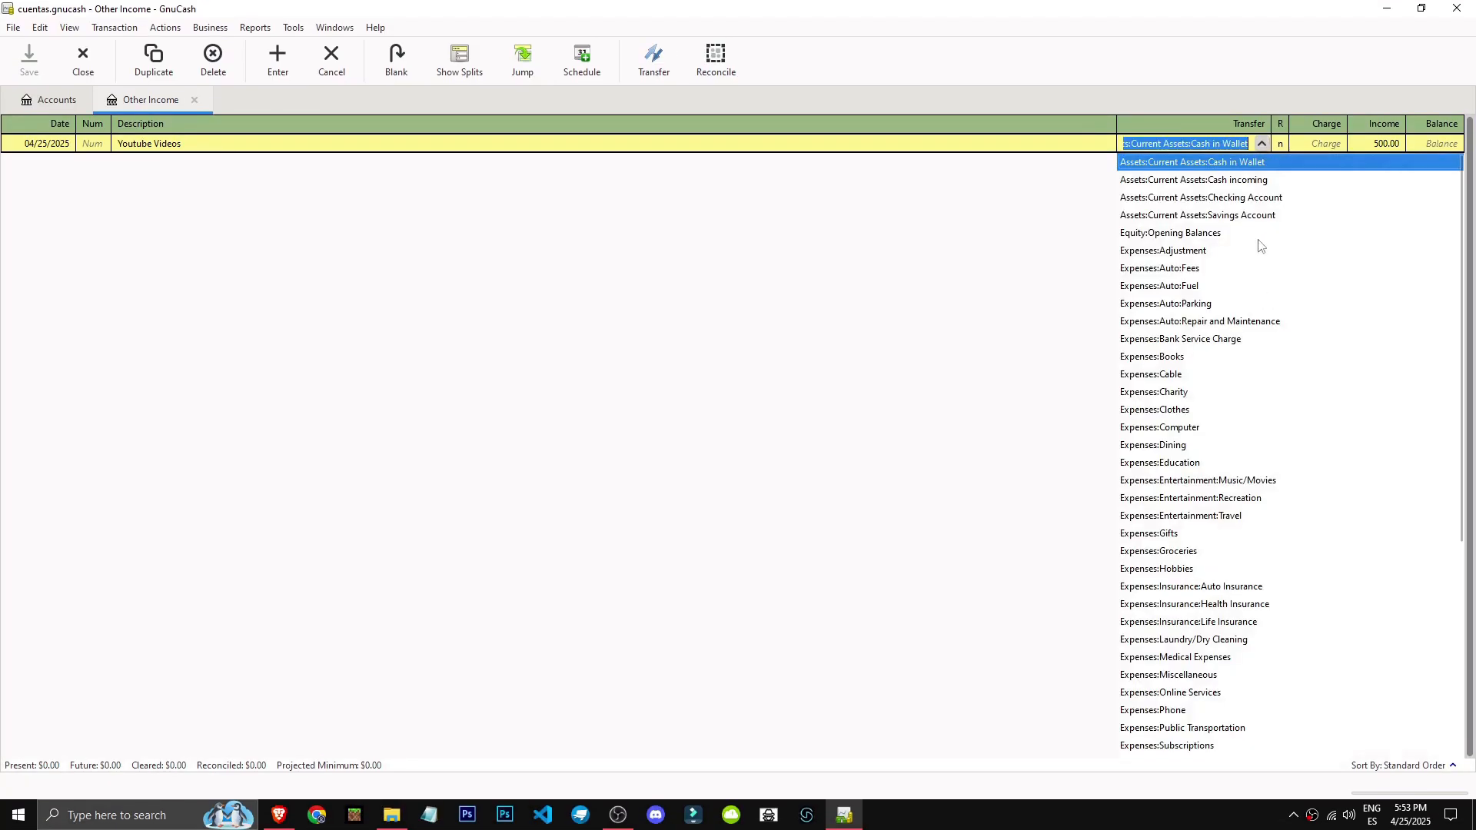
Set the Youtube Videos transaction's transfer account to Assets:Current Assets:Cash in Wallet and enter the transaction.
{"action": "scroll", "coordinate": [1344, 501], "scroll_direction": "down", "scroll_amount": 5}
{"action": "scroll", "coordinate": [1347, 500], "scroll_direction": "up", "scroll_amount": 5}
{"action": "scroll", "coordinate": [1348, 504], "scroll_direction": "down", "scroll_amount": 5}
{"action": "scroll", "coordinate": [1342, 515], "scroll_direction": "up", "scroll_amount": 5}
{"action": "left_click", "coordinate": [1253, 164]}
{"action": "key", "text": "Return"}
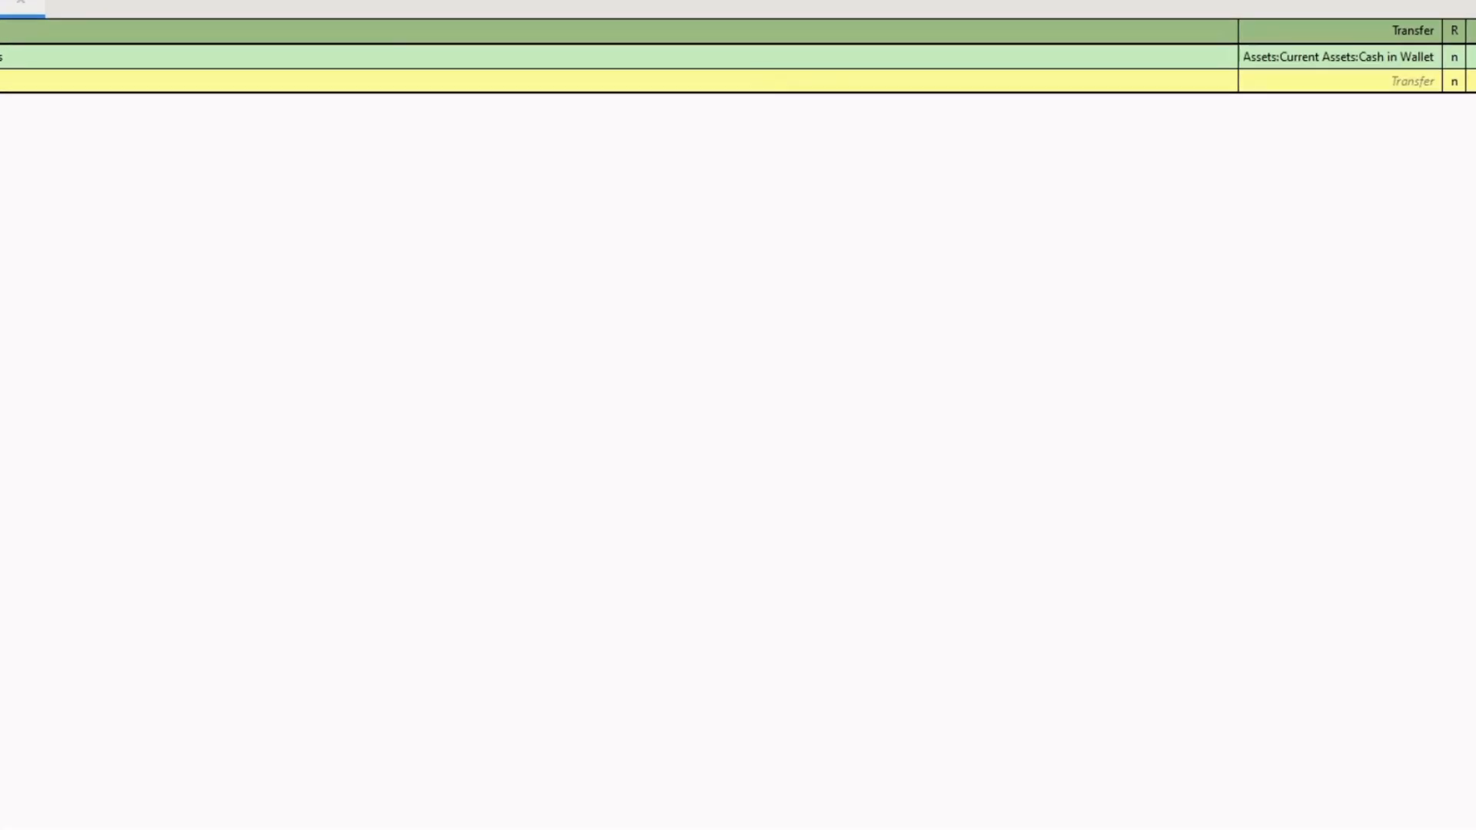
Close the Other Income register and open the Cash in Wallet account's register.
{"action": "left_click", "coordinate": [6, 69]}
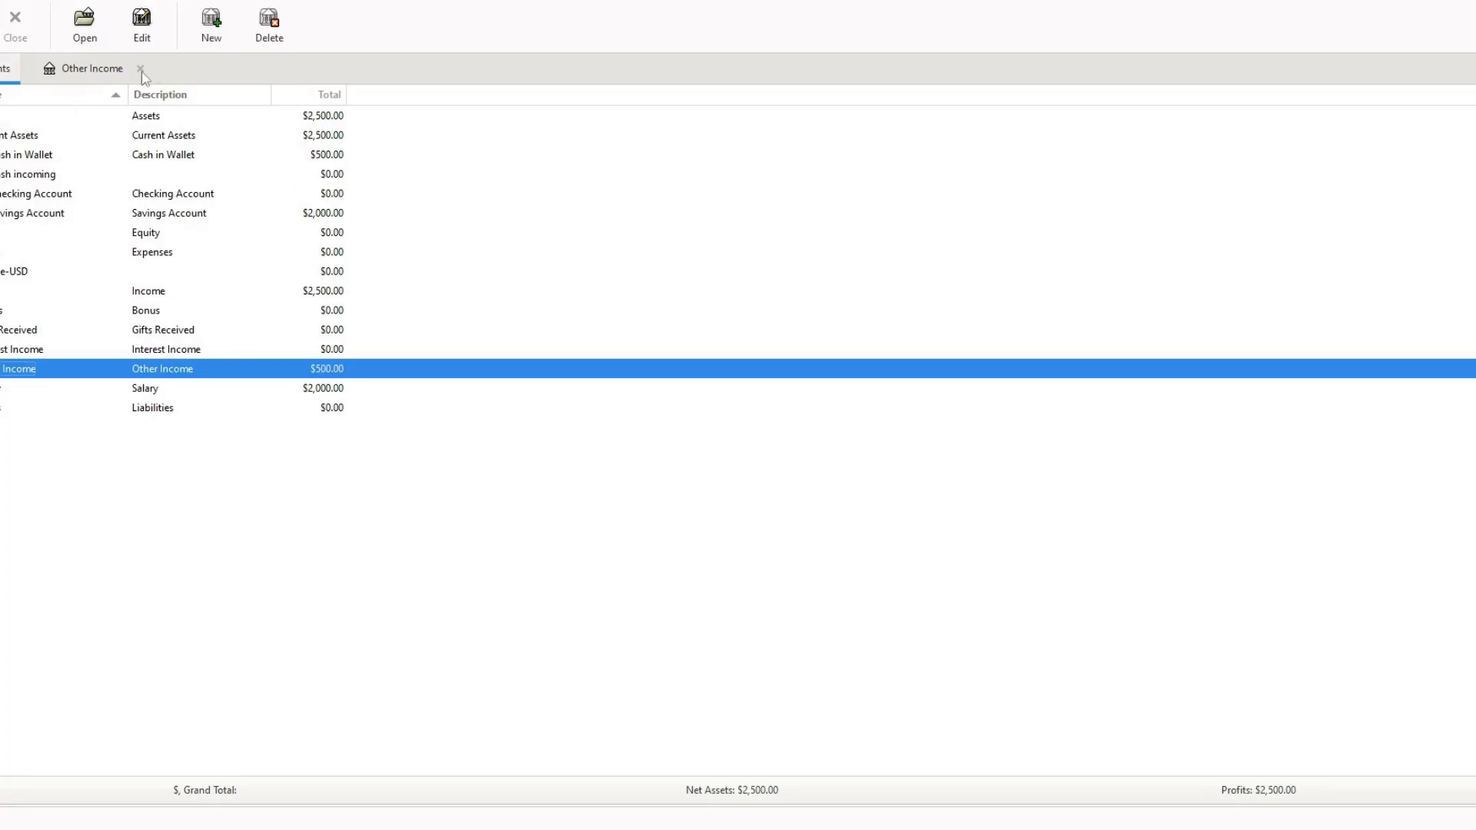
{"action": "left_click", "coordinate": [141, 69]}
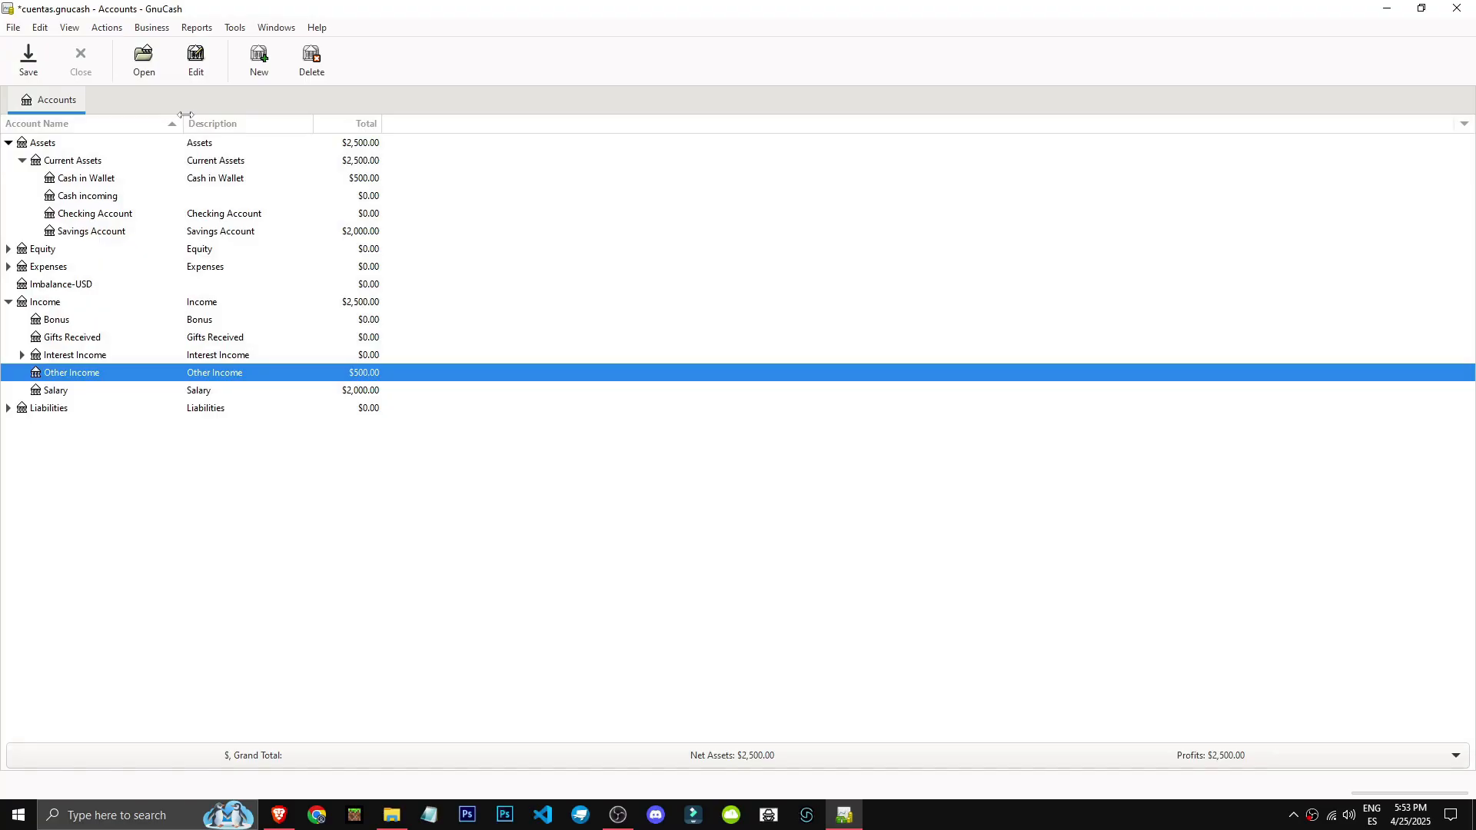
{"action": "left_click", "coordinate": [219, 178]}
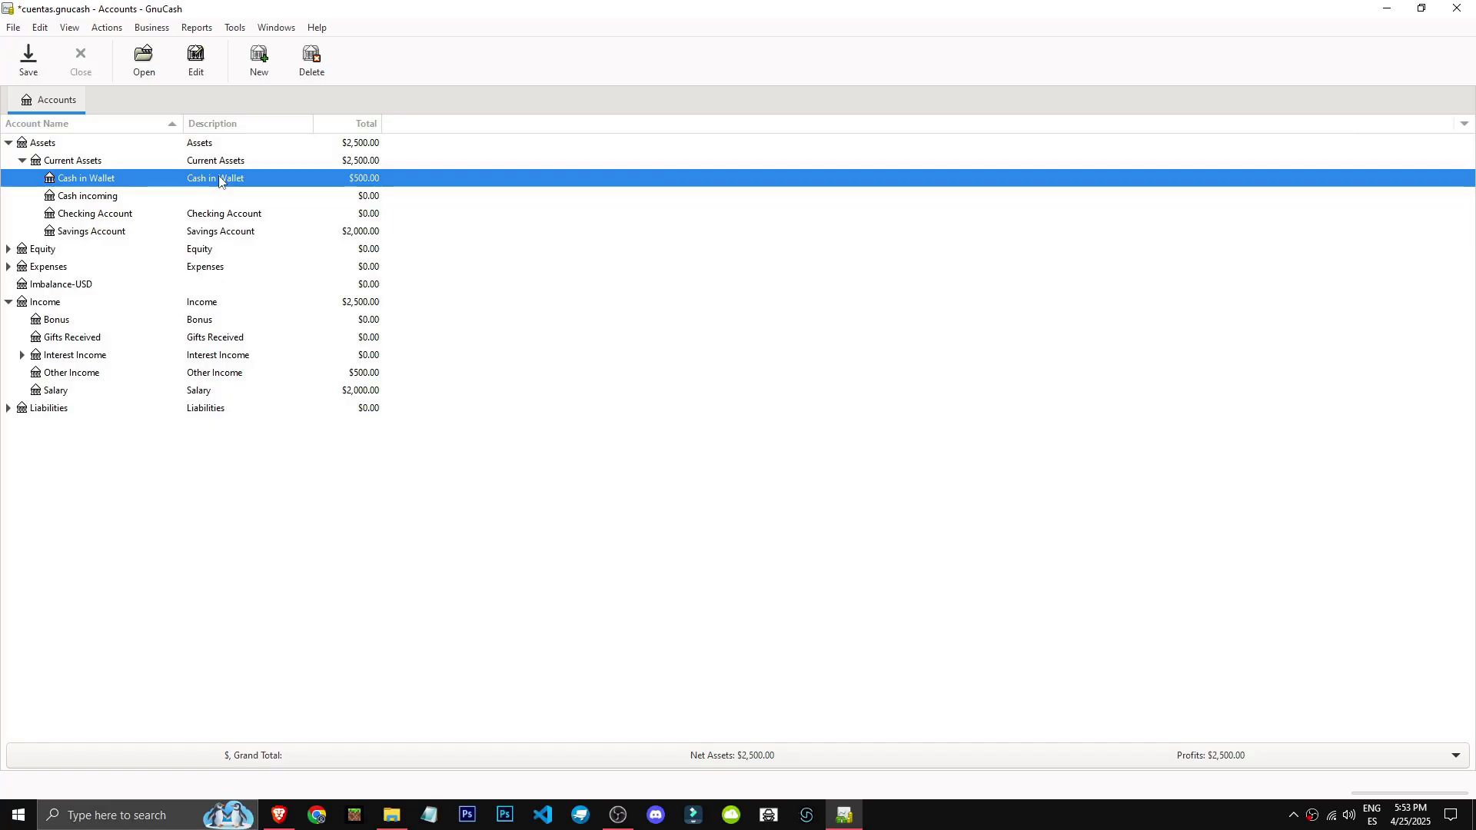
{"action": "left_click", "coordinate": [280, 177]}
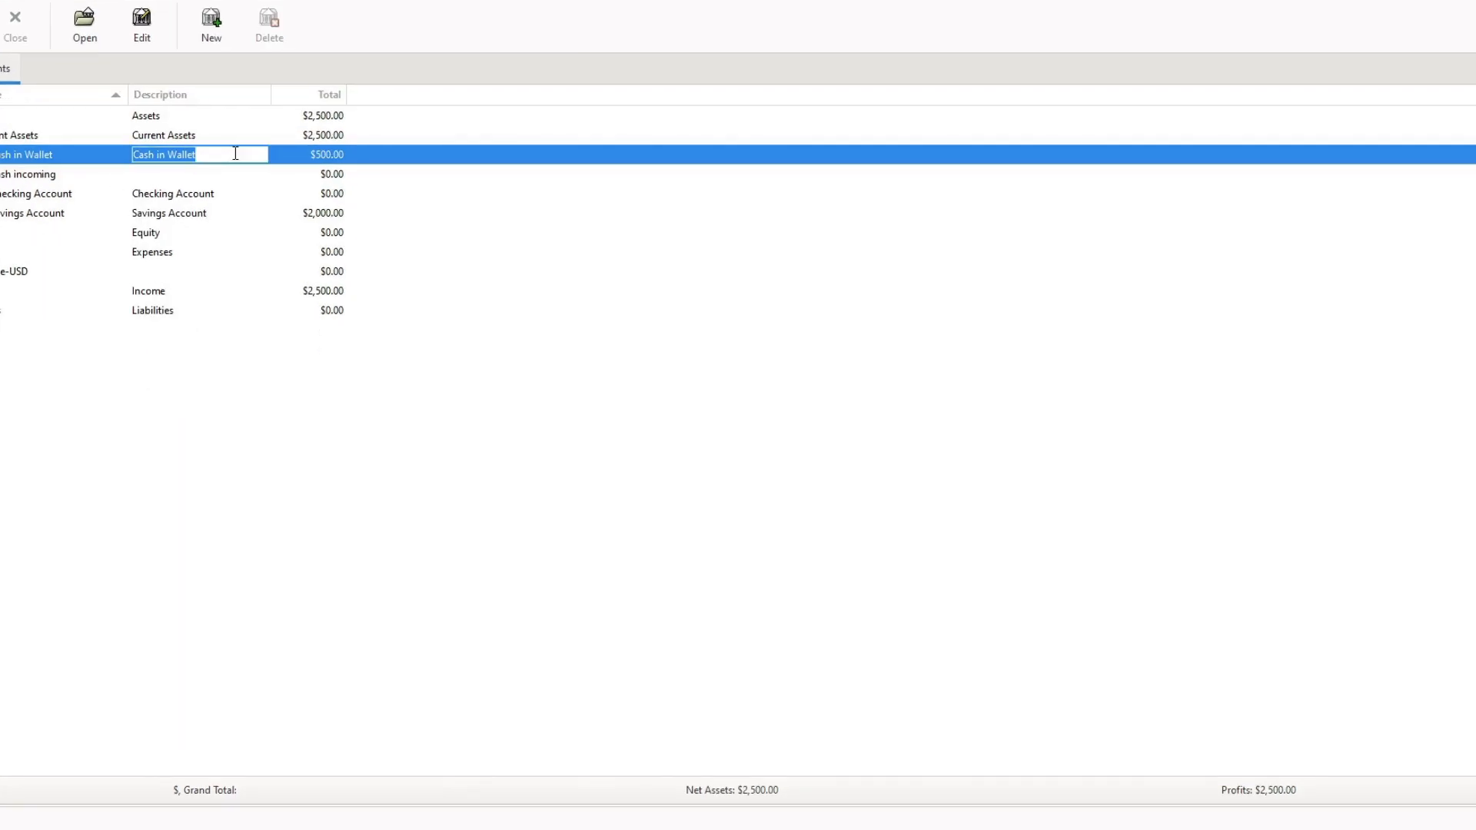
{"action": "double_click", "coordinate": [235, 154]}
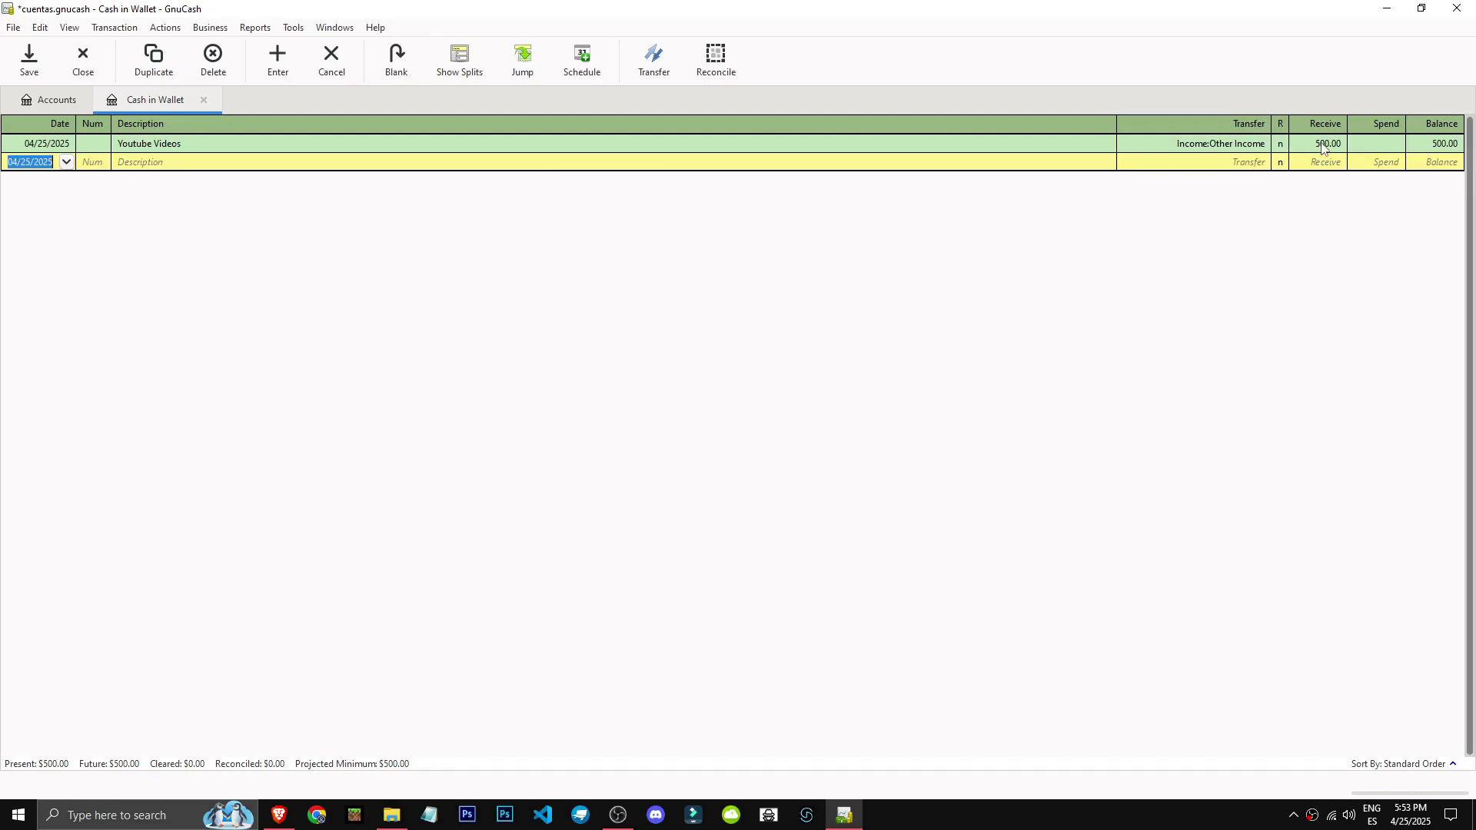
Set the transfer account of the blank Cash in Wallet transaction to Expenses:Books.
{"action": "left_click", "coordinate": [1376, 162]}
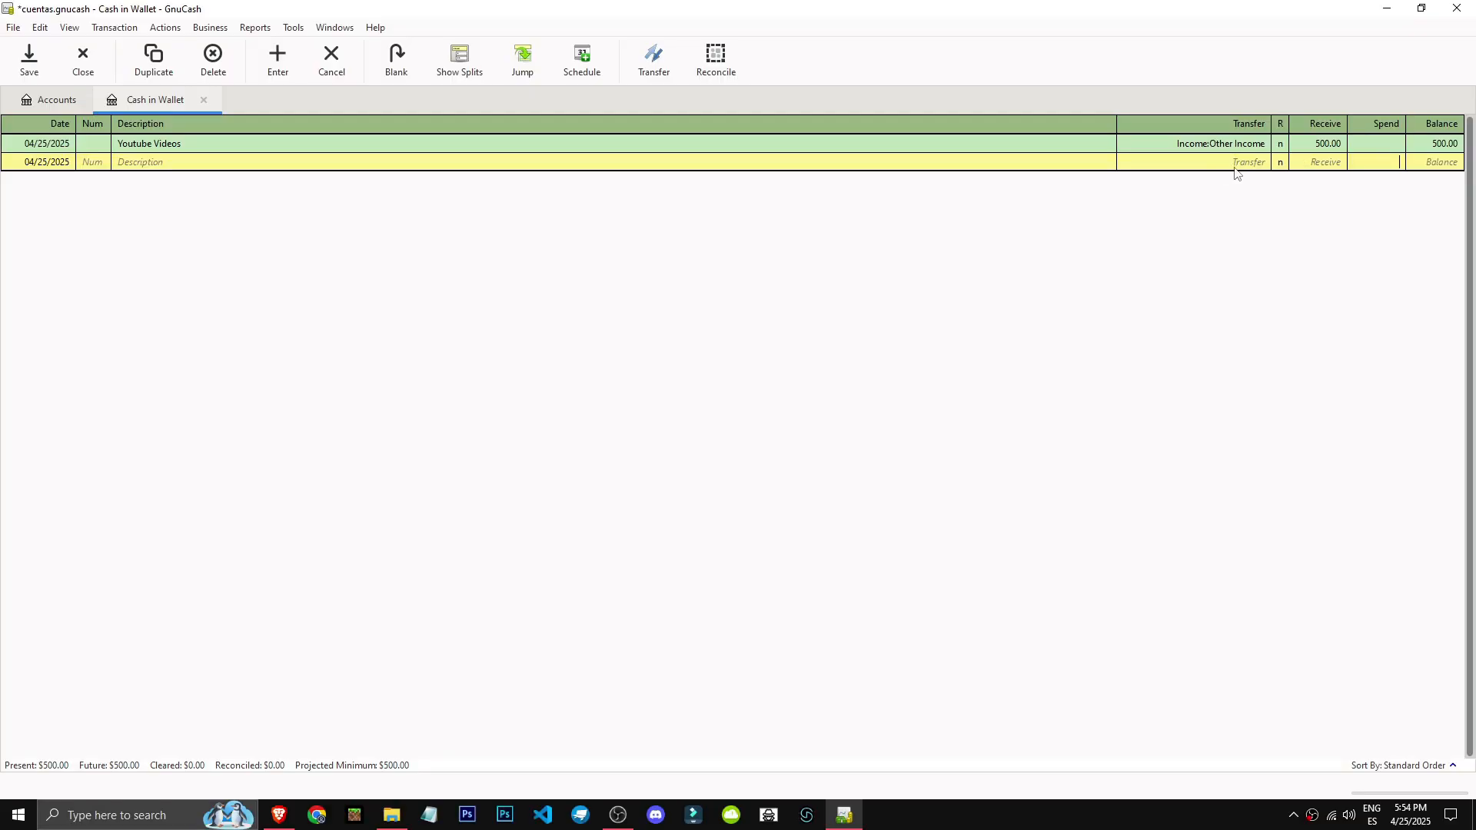
{"action": "left_click", "coordinate": [1234, 163]}
{"action": "left_click", "coordinate": [1261, 161]}
{"action": "scroll", "coordinate": [1231, 527], "scroll_direction": "down", "scroll_amount": 3}
{"action": "scroll", "coordinate": [1230, 526], "scroll_direction": "down", "scroll_amount": 3}
{"action": "scroll", "coordinate": [1135, 290], "scroll_direction": "up", "scroll_amount": 3}
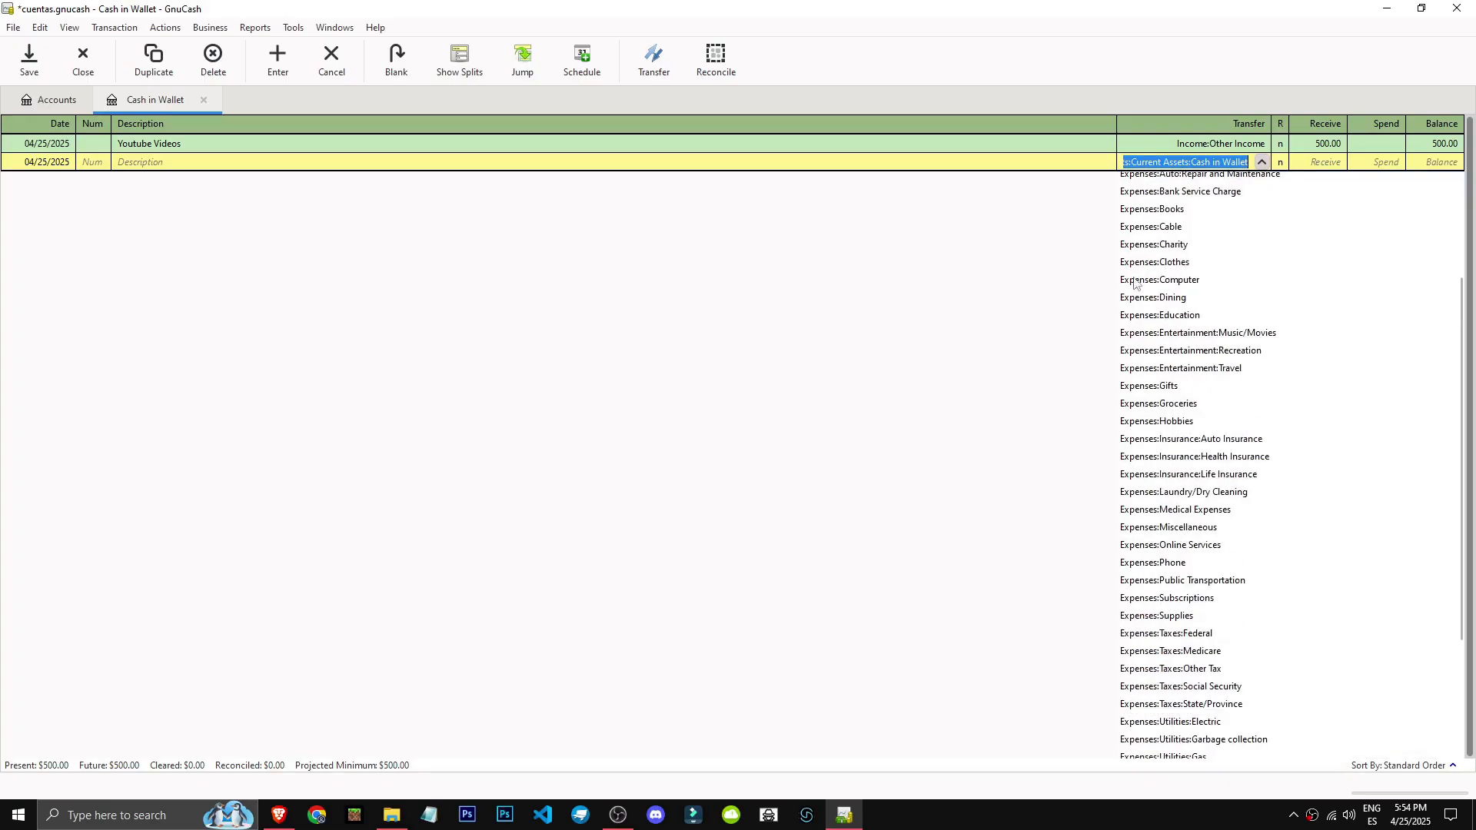
{"action": "scroll", "coordinate": [1228, 412], "scroll_direction": "up", "scroll_amount": 1}
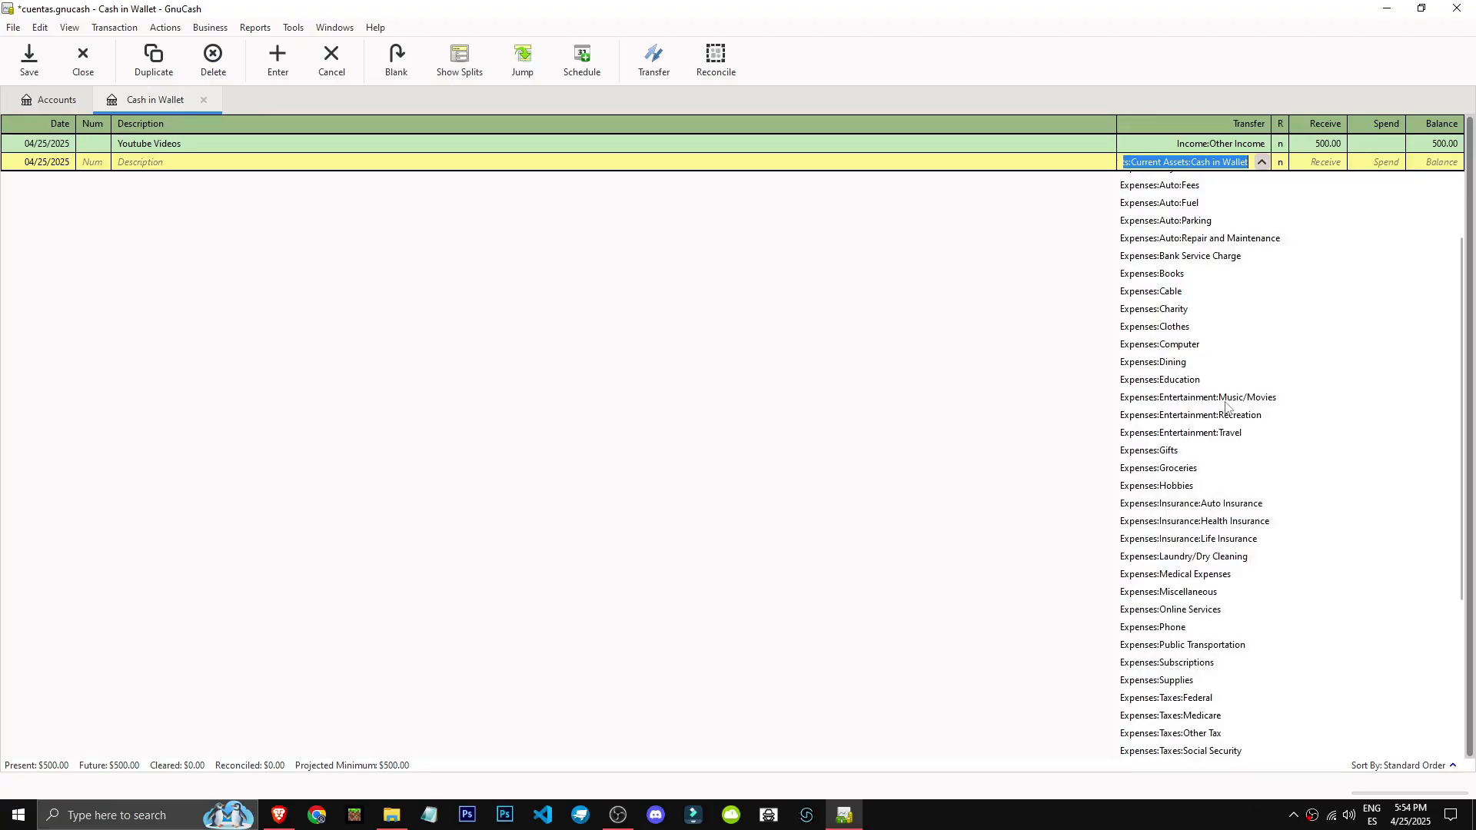
{"action": "left_click", "coordinate": [1202, 276]}
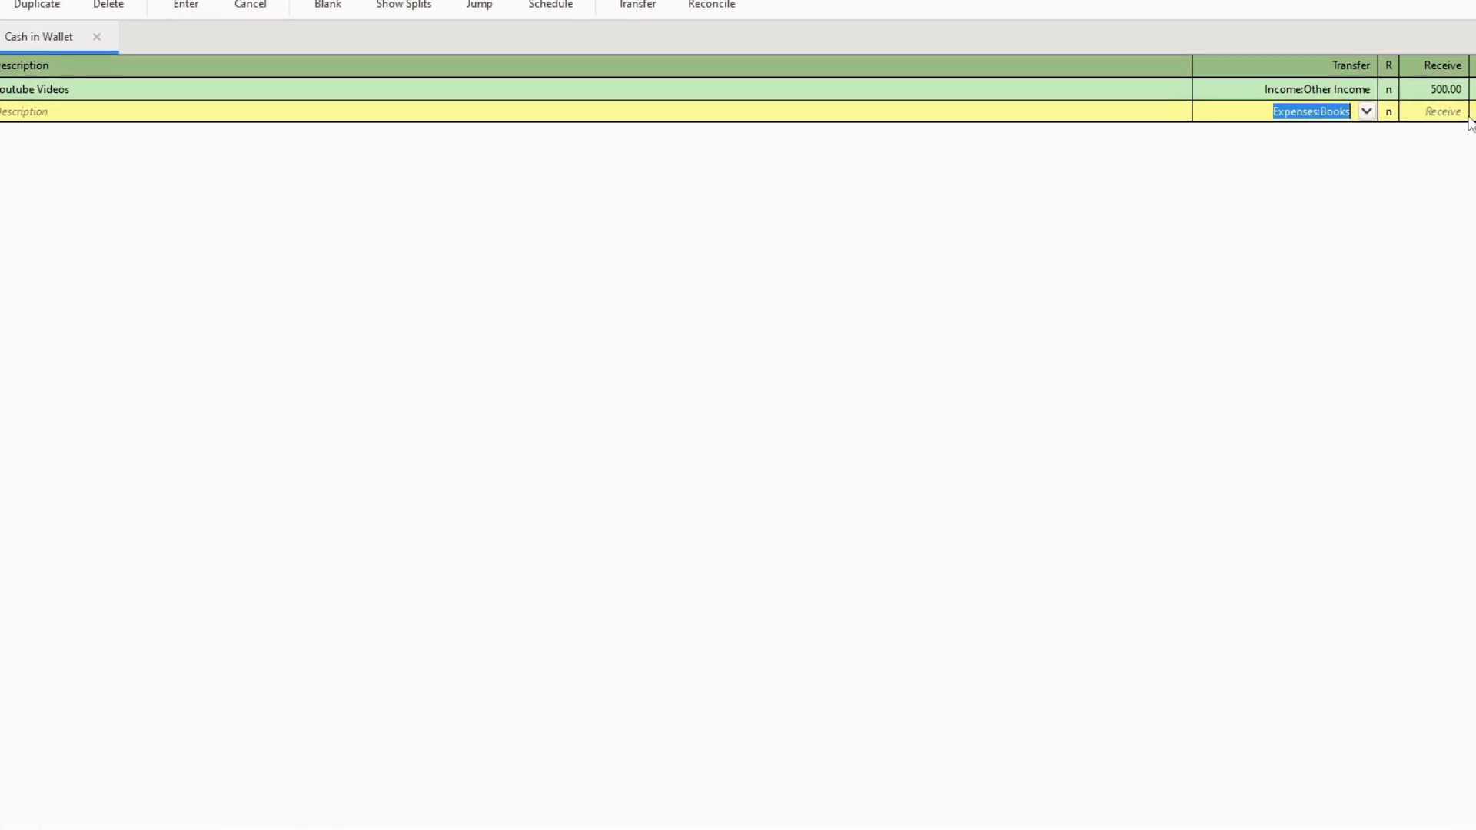
Describe the books expense as 3 Financial books, set its spend amount to 80 and enter the transaction.
{"action": "left_click", "coordinate": [606, 160]}
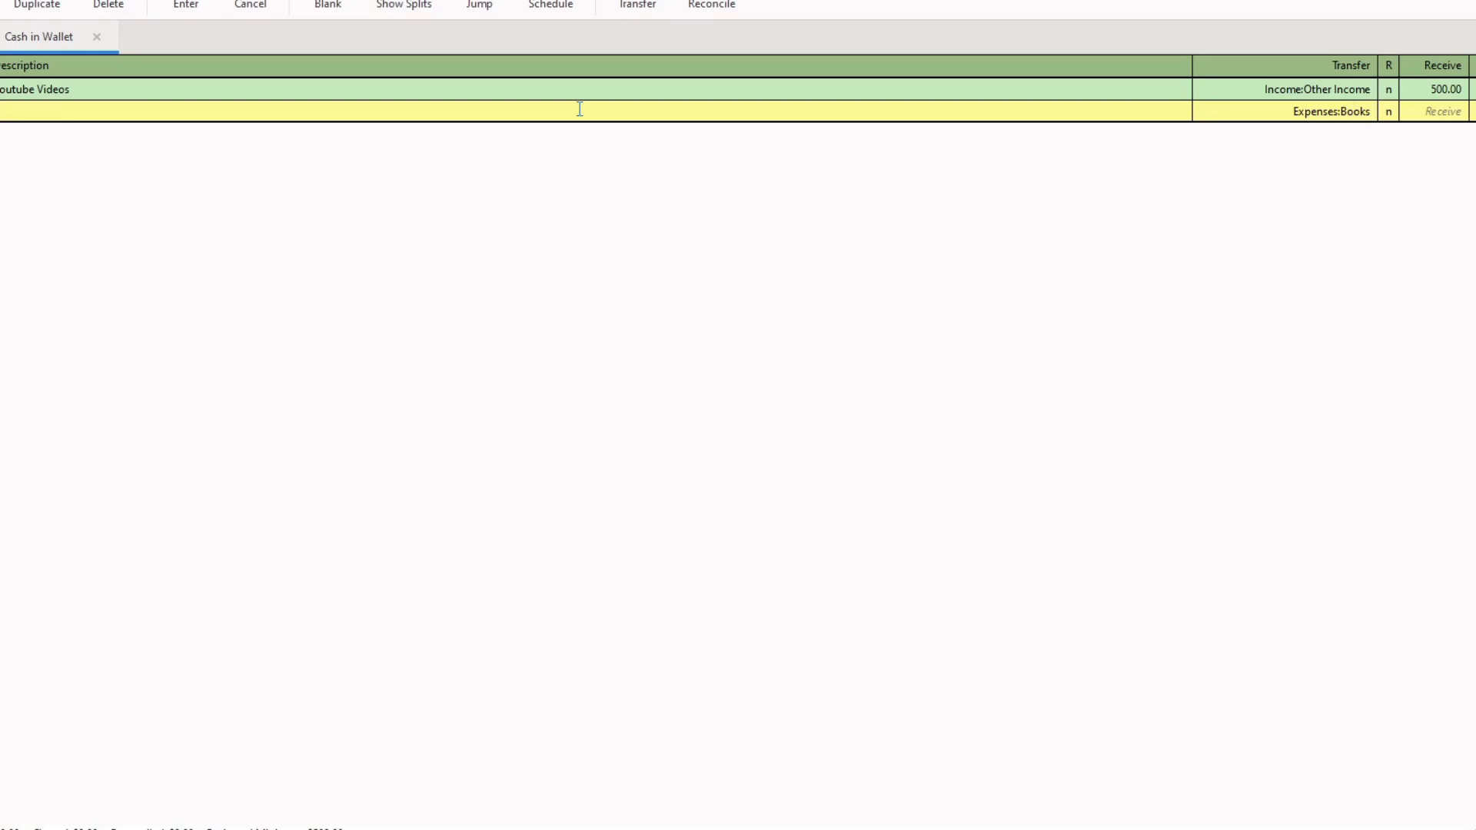
{"action": "type", "text": "3 Financial books"}
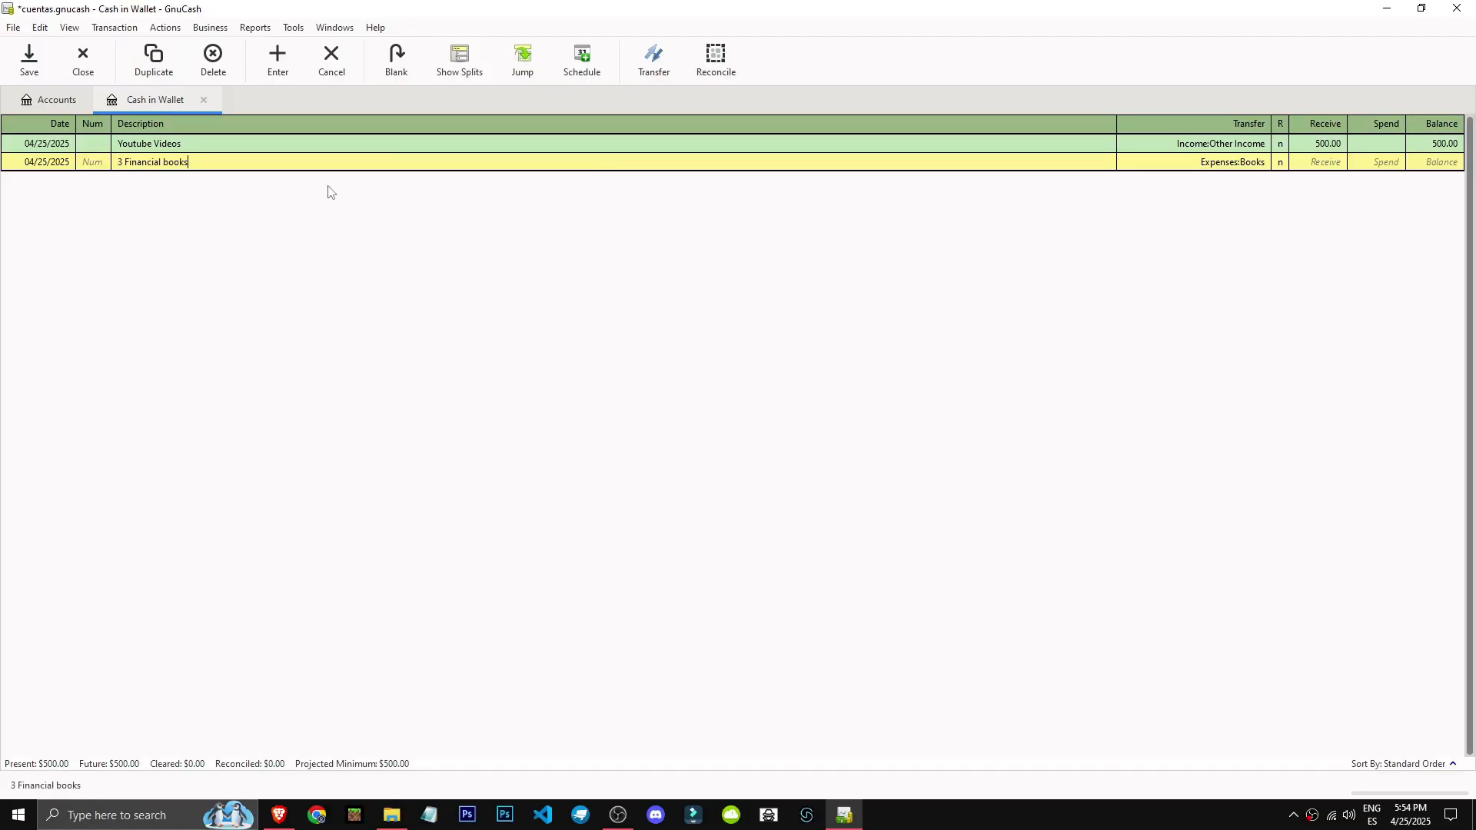
{"action": "left_click", "coordinate": [1381, 163]}
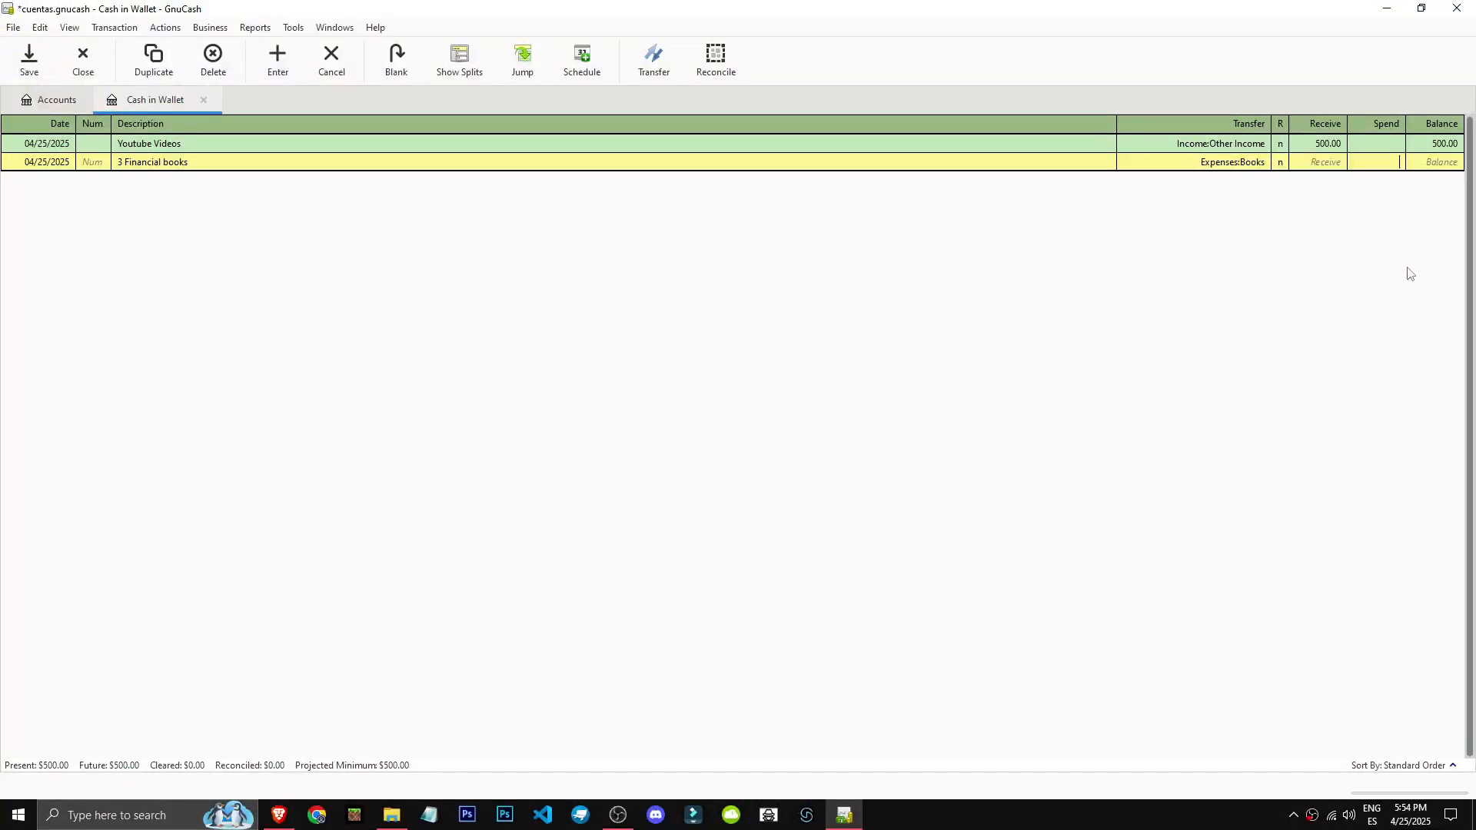
{"action": "type", "text": "80"}
{"action": "key", "text": "Return"}
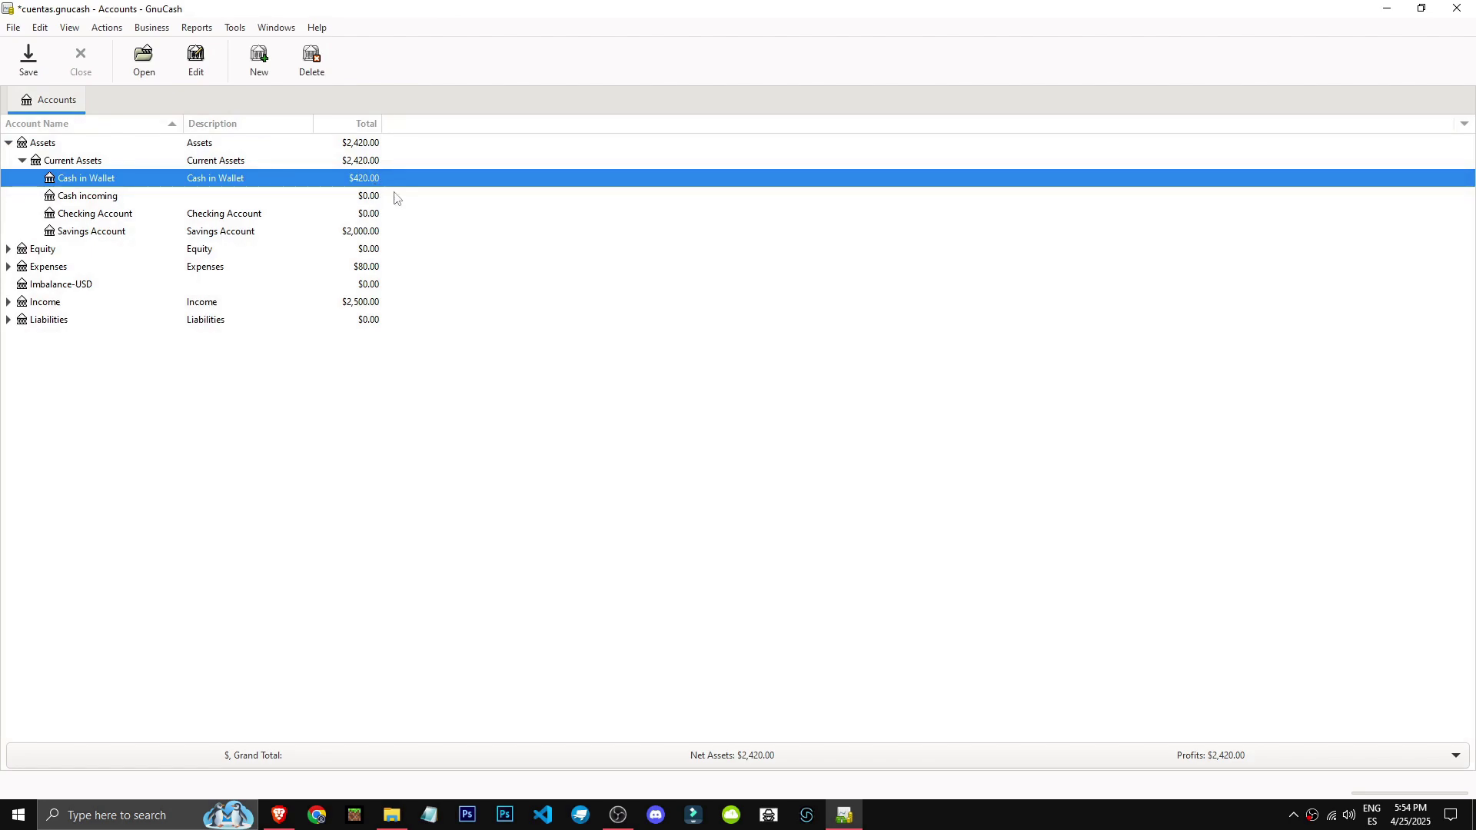
Expand the Expenses branch and check the Expenses and Books totals.
{"action": "left_click", "coordinate": [8, 267]}
{"action": "left_click", "coordinate": [388, 267]}
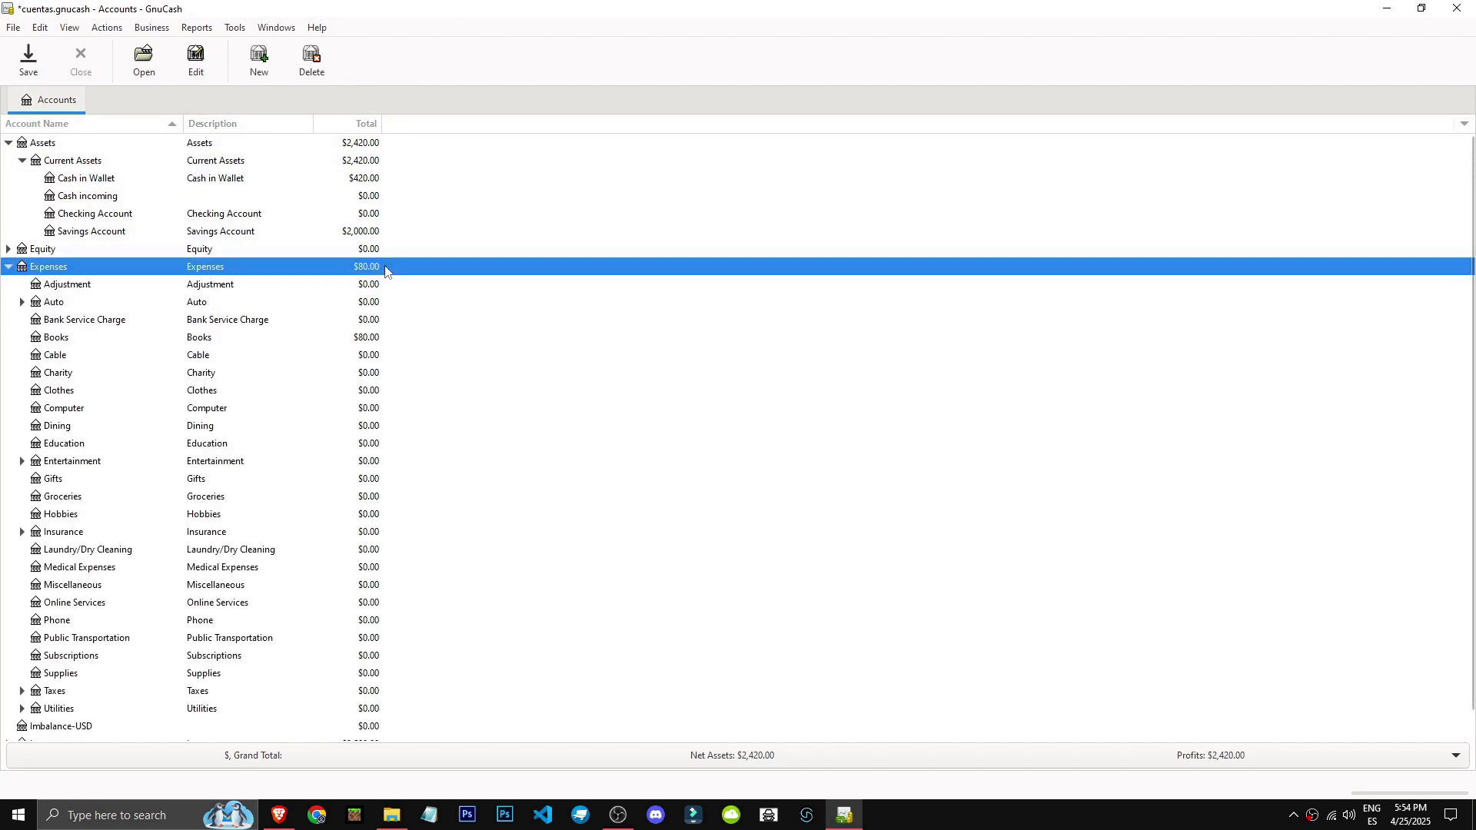
{"action": "left_click", "coordinate": [373, 343]}
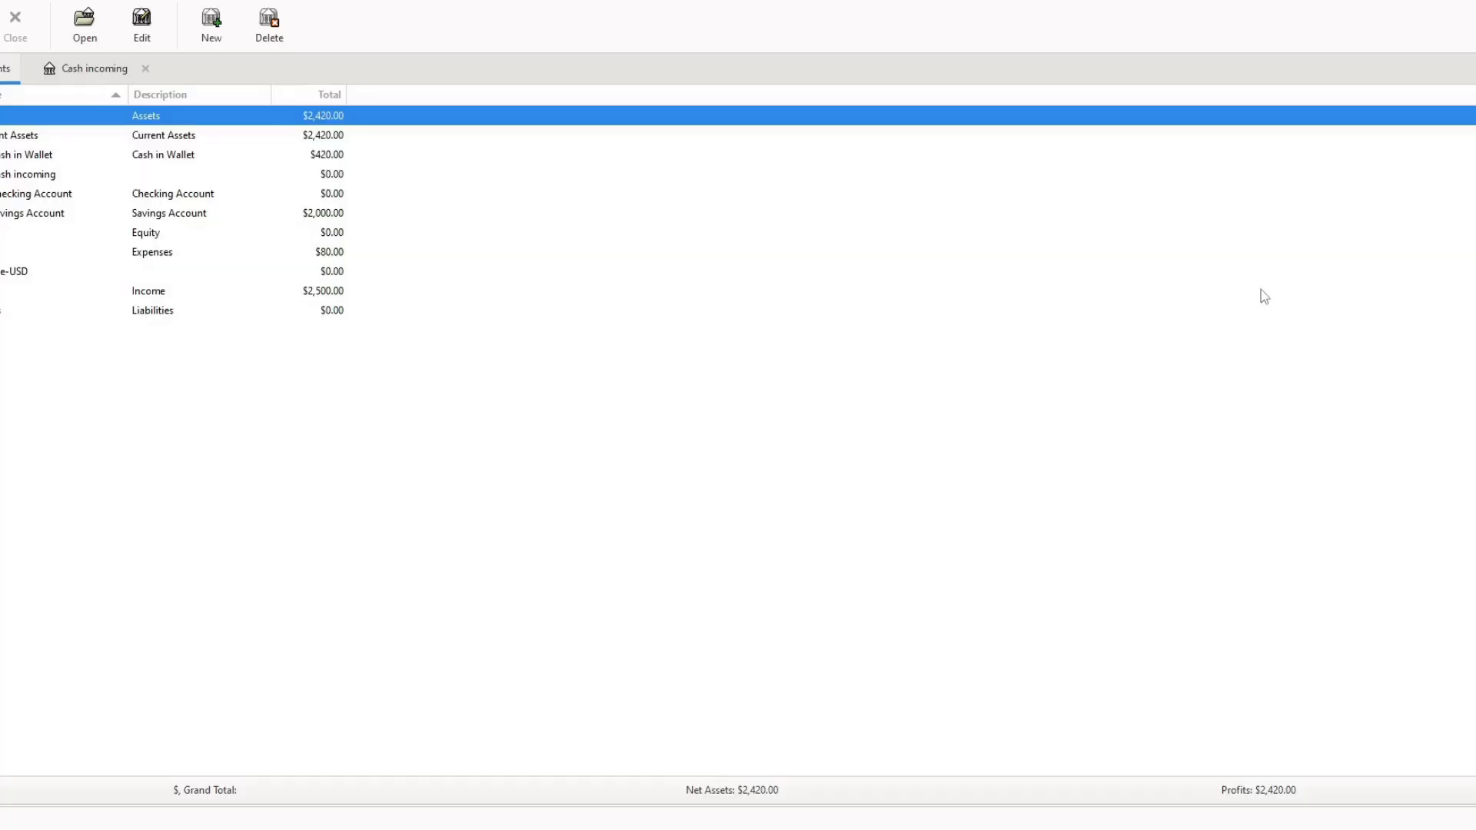
Delete the Cash incoming account from Current Assets.
{"action": "left_click", "coordinate": [42, 176]}
{"action": "right_click", "coordinate": [42, 175]}
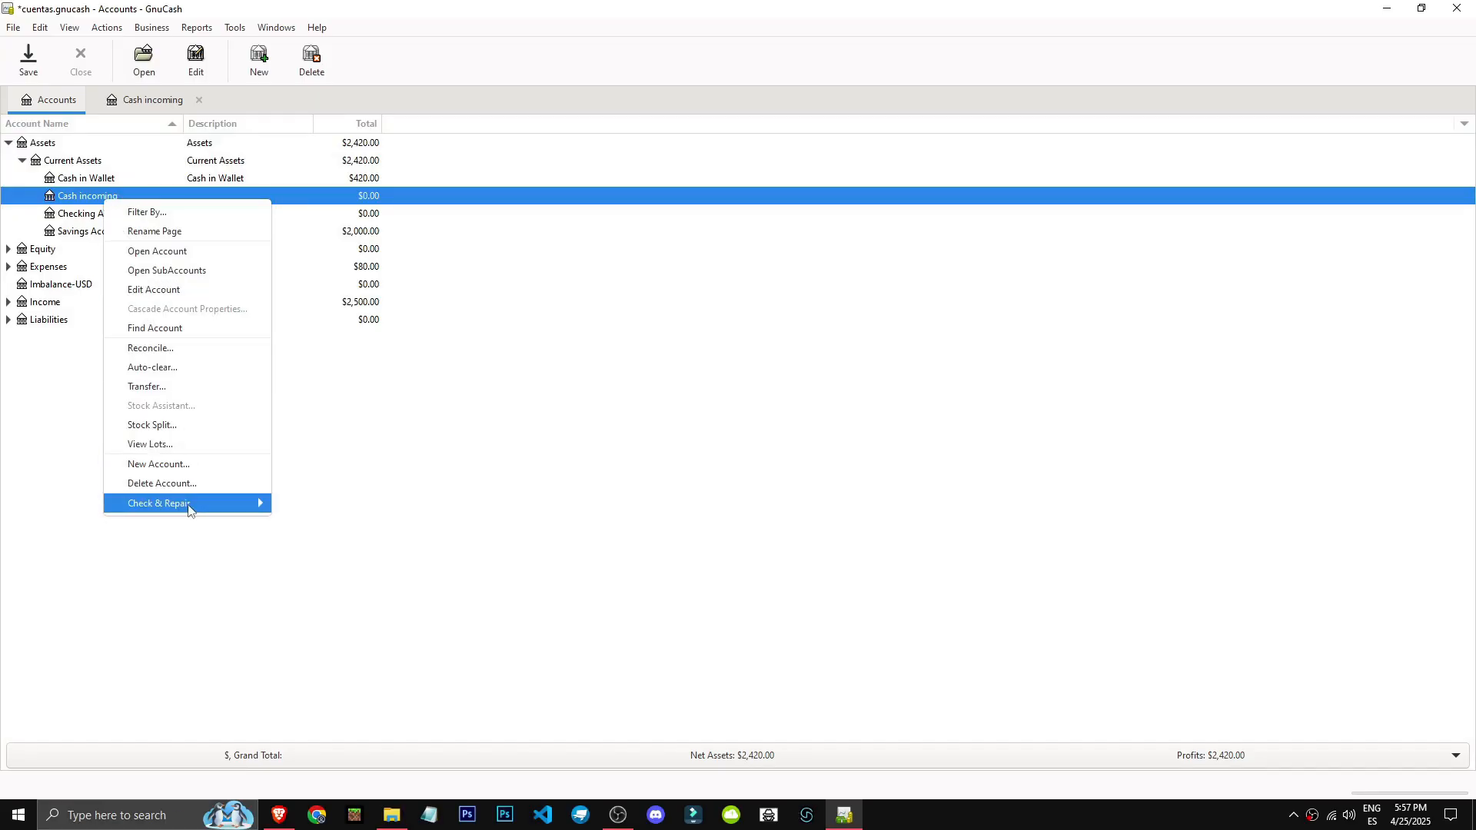
{"action": "left_click", "coordinate": [187, 484]}
Start a new account under Current Assets and name it Currency Incoming.
{"action": "left_click", "coordinate": [67, 164]}
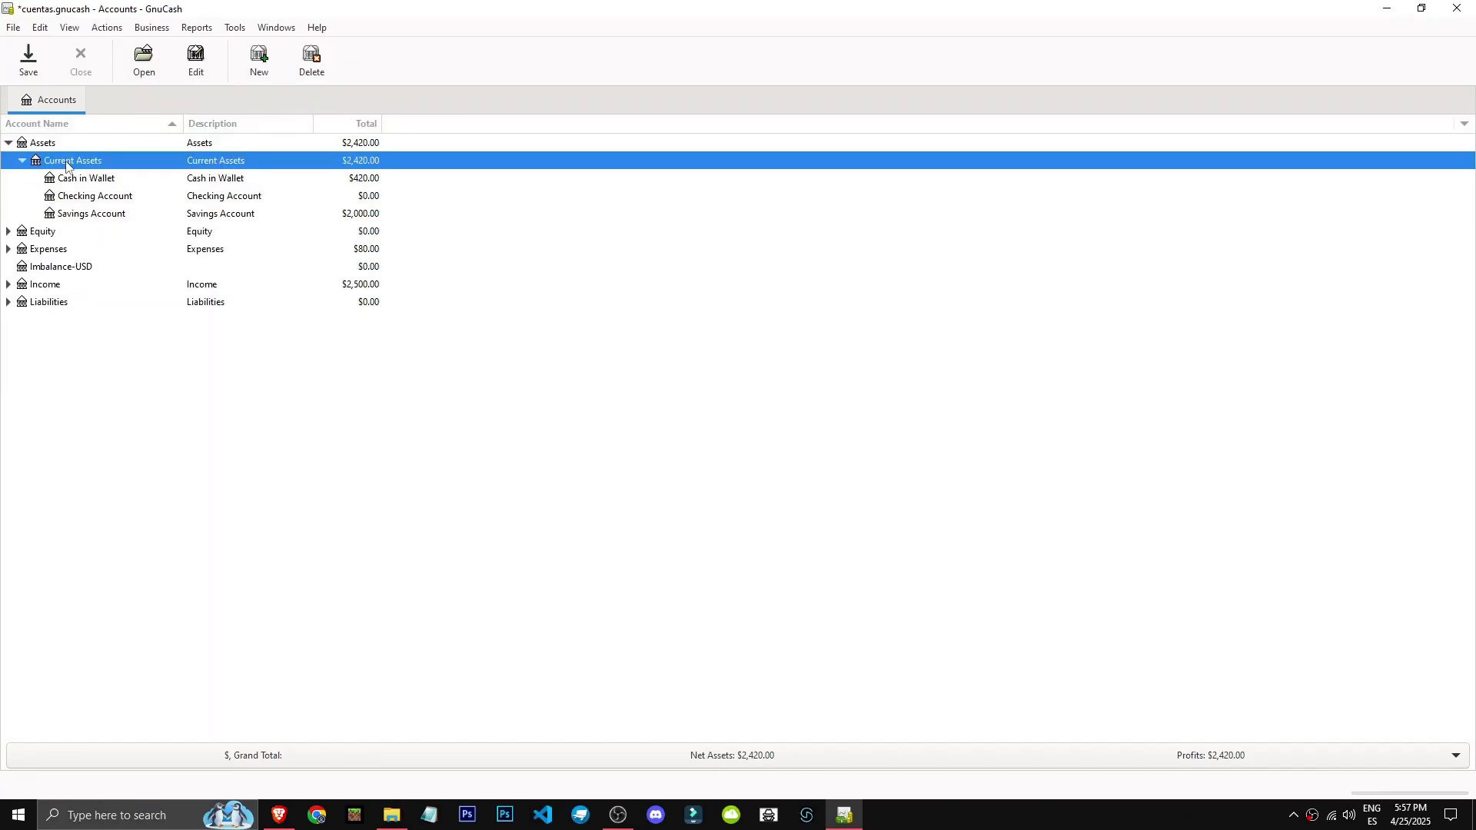
{"action": "right_click", "coordinate": [67, 165]}
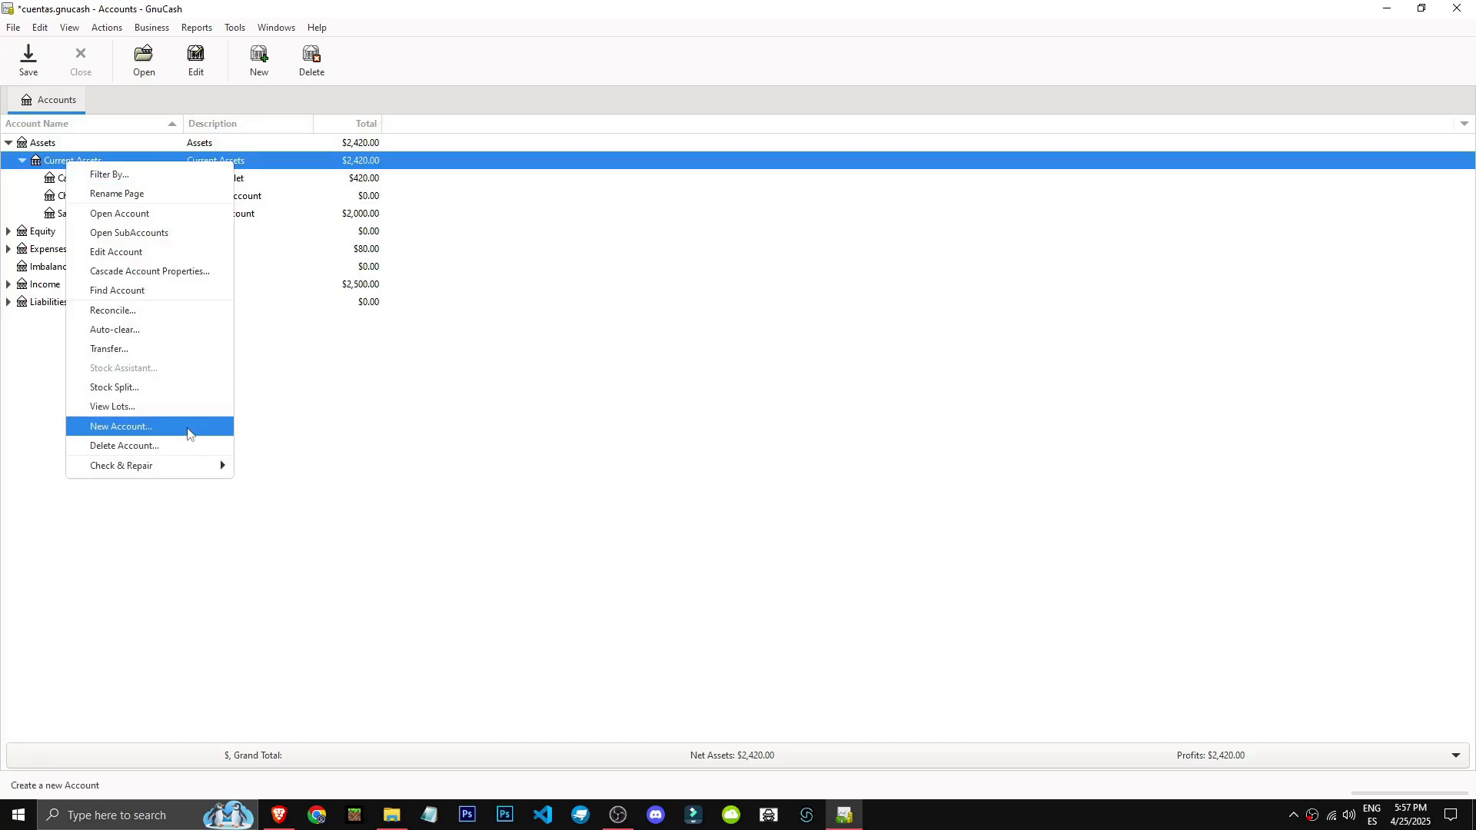
{"action": "left_click", "coordinate": [187, 427]}
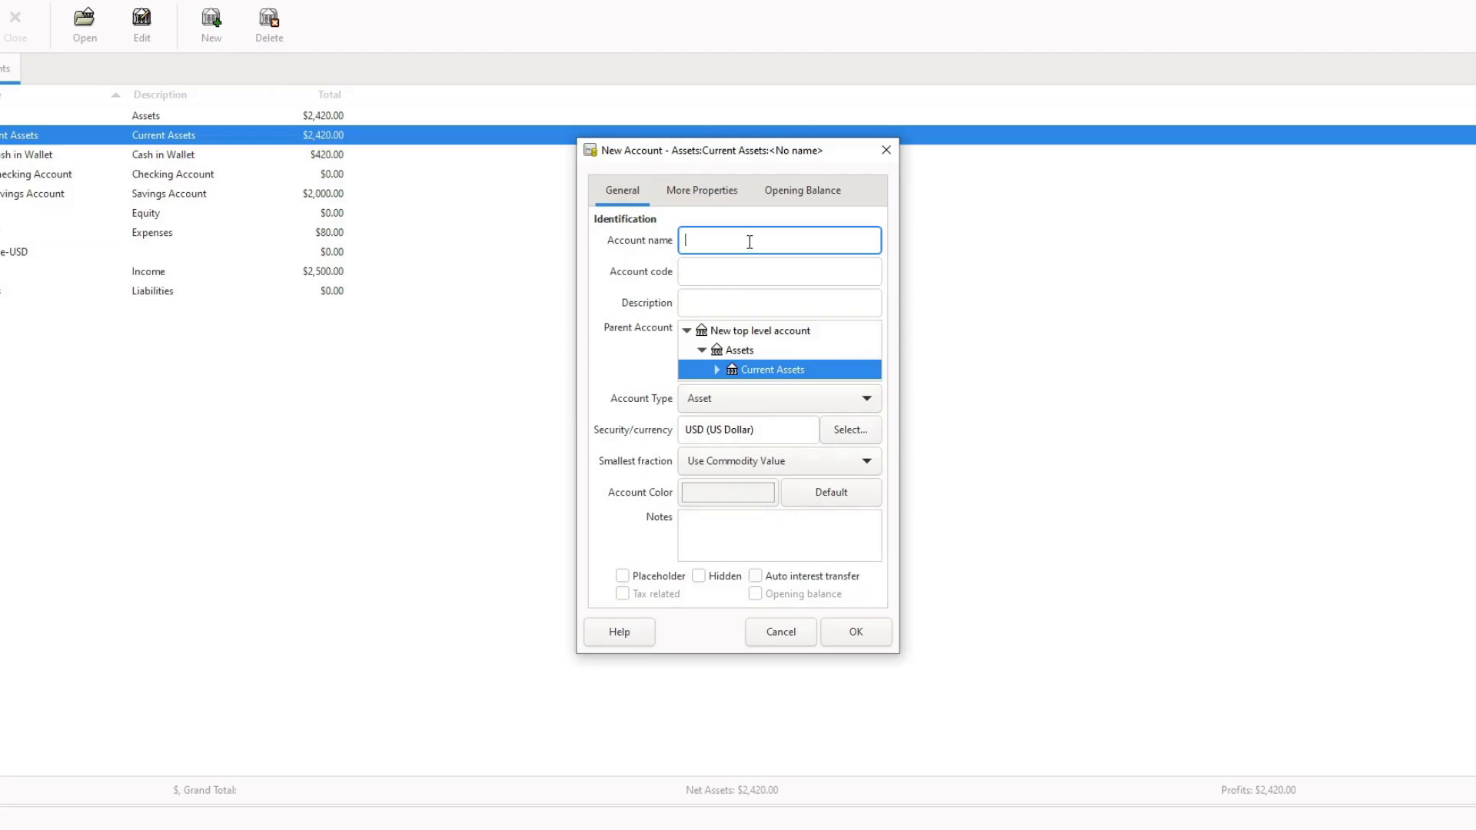
{"action": "type", "text": "Incoming"}
{"action": "key", "text": "Home"}
{"action": "type", "text": "Cuerncy"}
Copy the account name Currency Incoming into the new account's description and leave the account code empty.
{"action": "key", "text": "ctrl+a"}
{"action": "key", "text": "ctrl+c"}
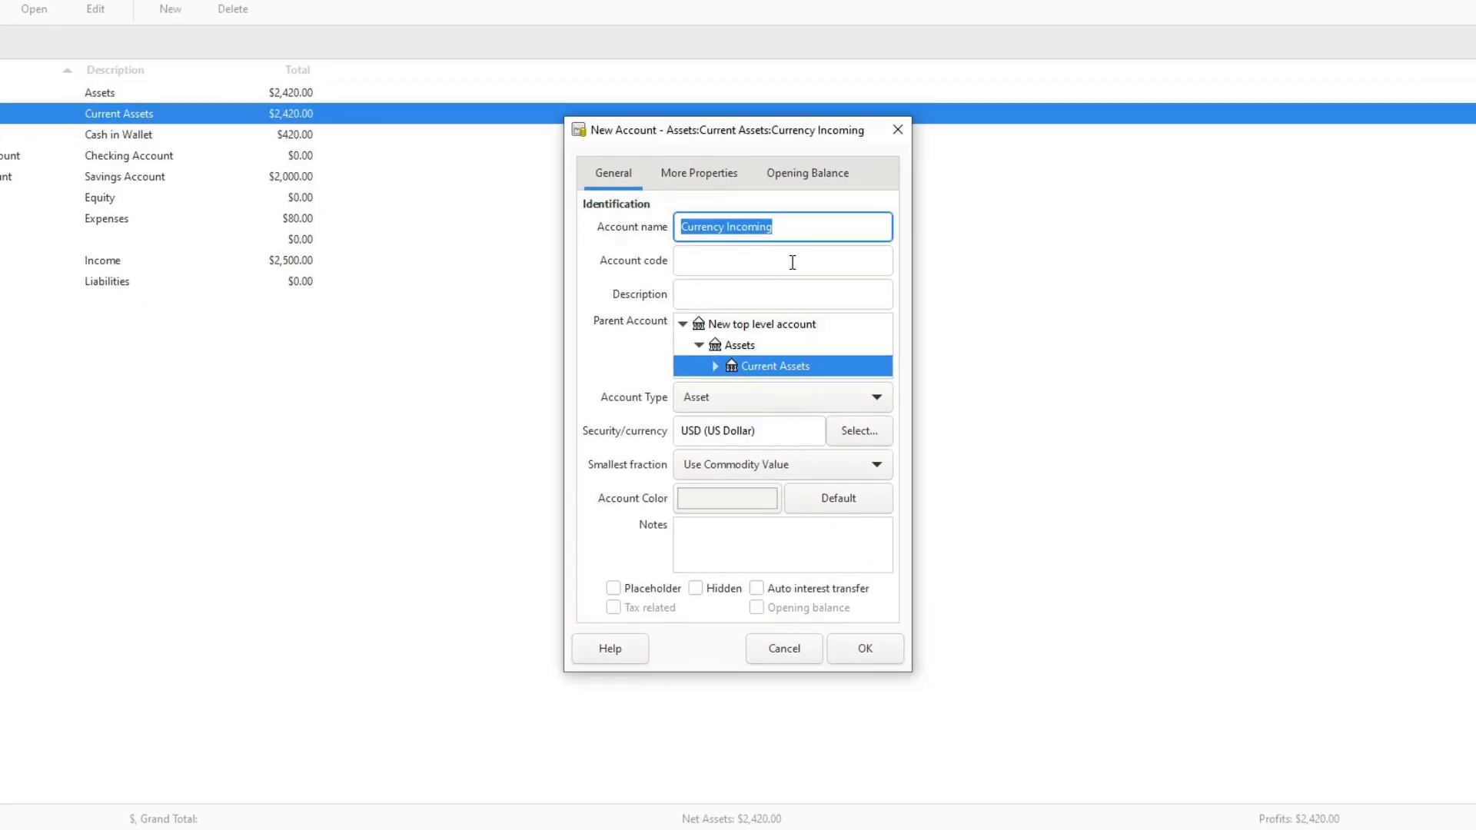
{"action": "left_click", "coordinate": [782, 285]}
{"action": "key", "text": "ctrl+v"}
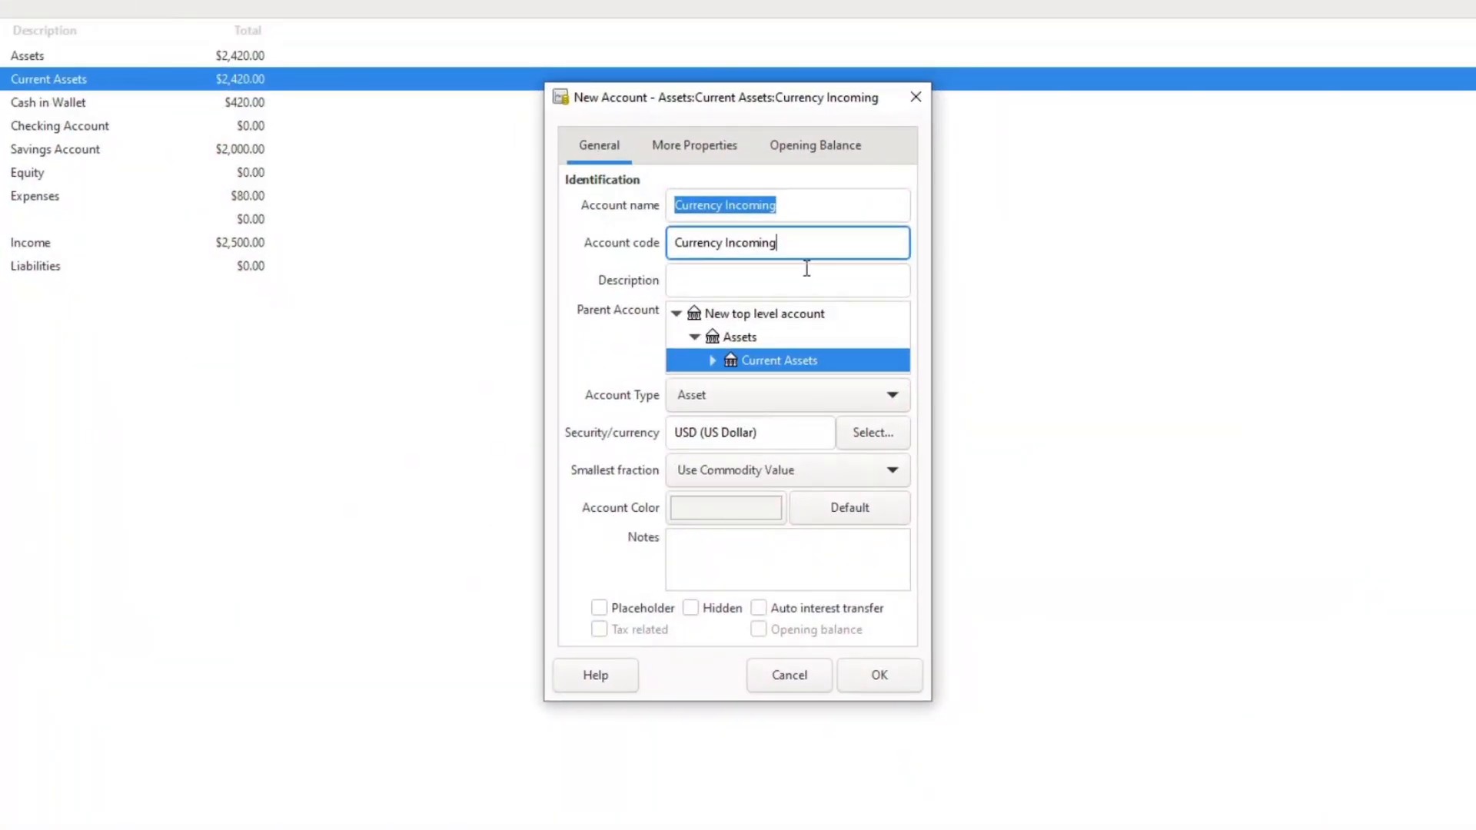
{"action": "key", "text": "ctrl+a"}
{"action": "key", "text": "ctrl+x"}
{"action": "left_click", "coordinate": [805, 273]}
{"action": "key", "text": "ctrl+v"}
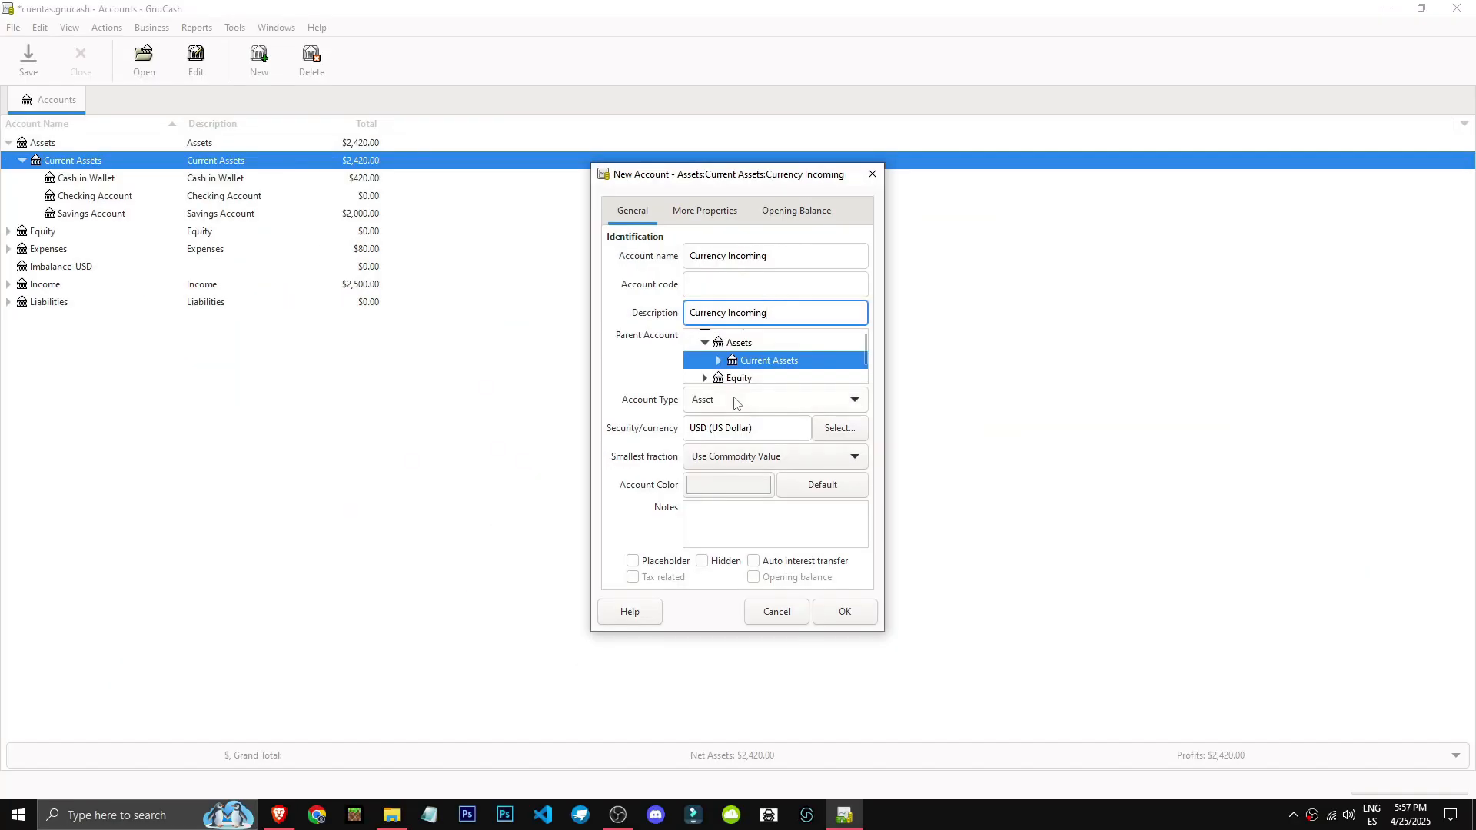
Set the new account's type to A/Receivable and create the account.
{"action": "left_click", "coordinate": [733, 400]}
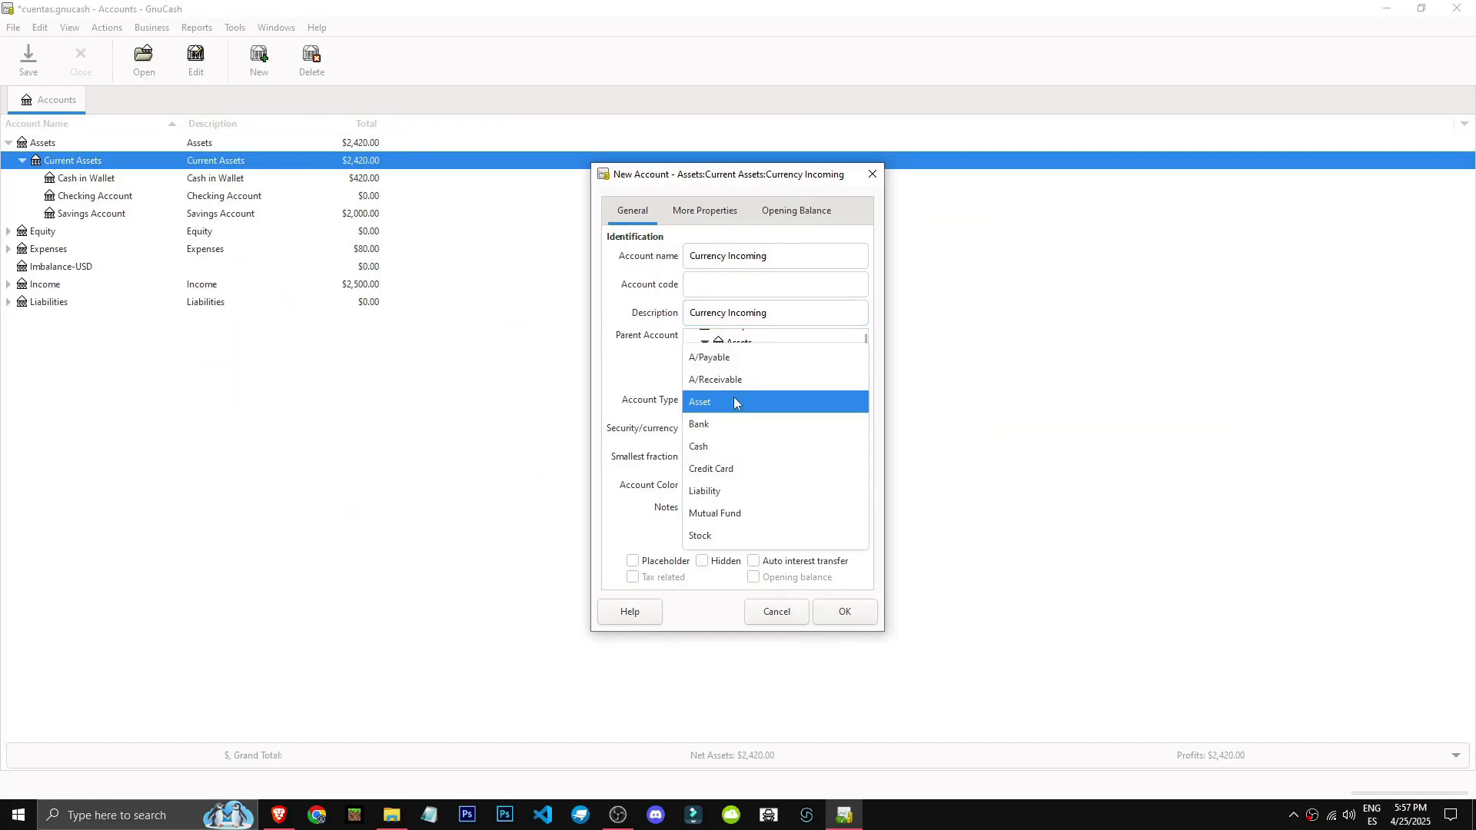
{"action": "left_click", "coordinate": [746, 413]}
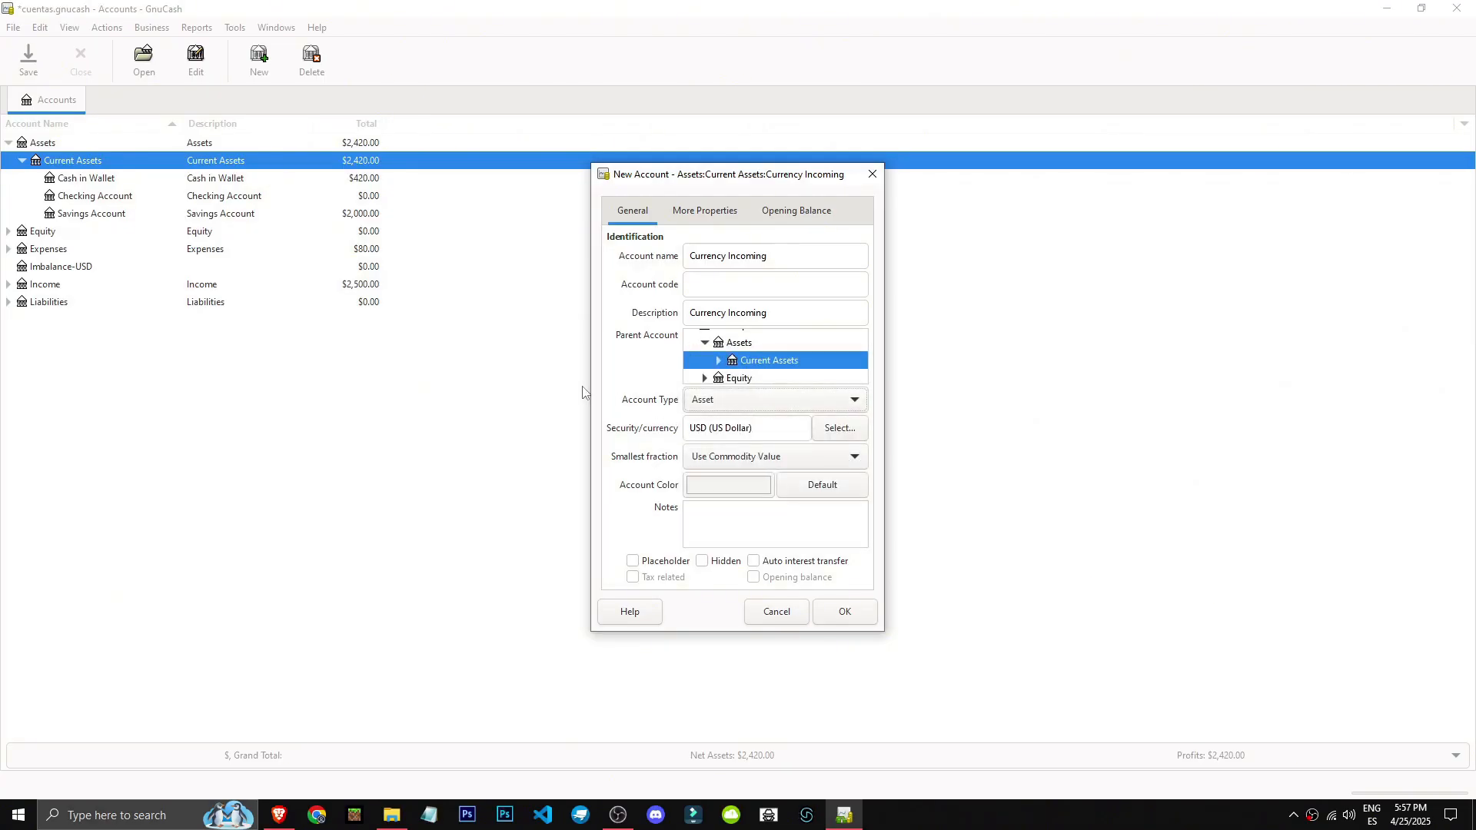
{"action": "left_click", "coordinate": [711, 403]}
{"action": "left_click", "coordinate": [726, 418]}
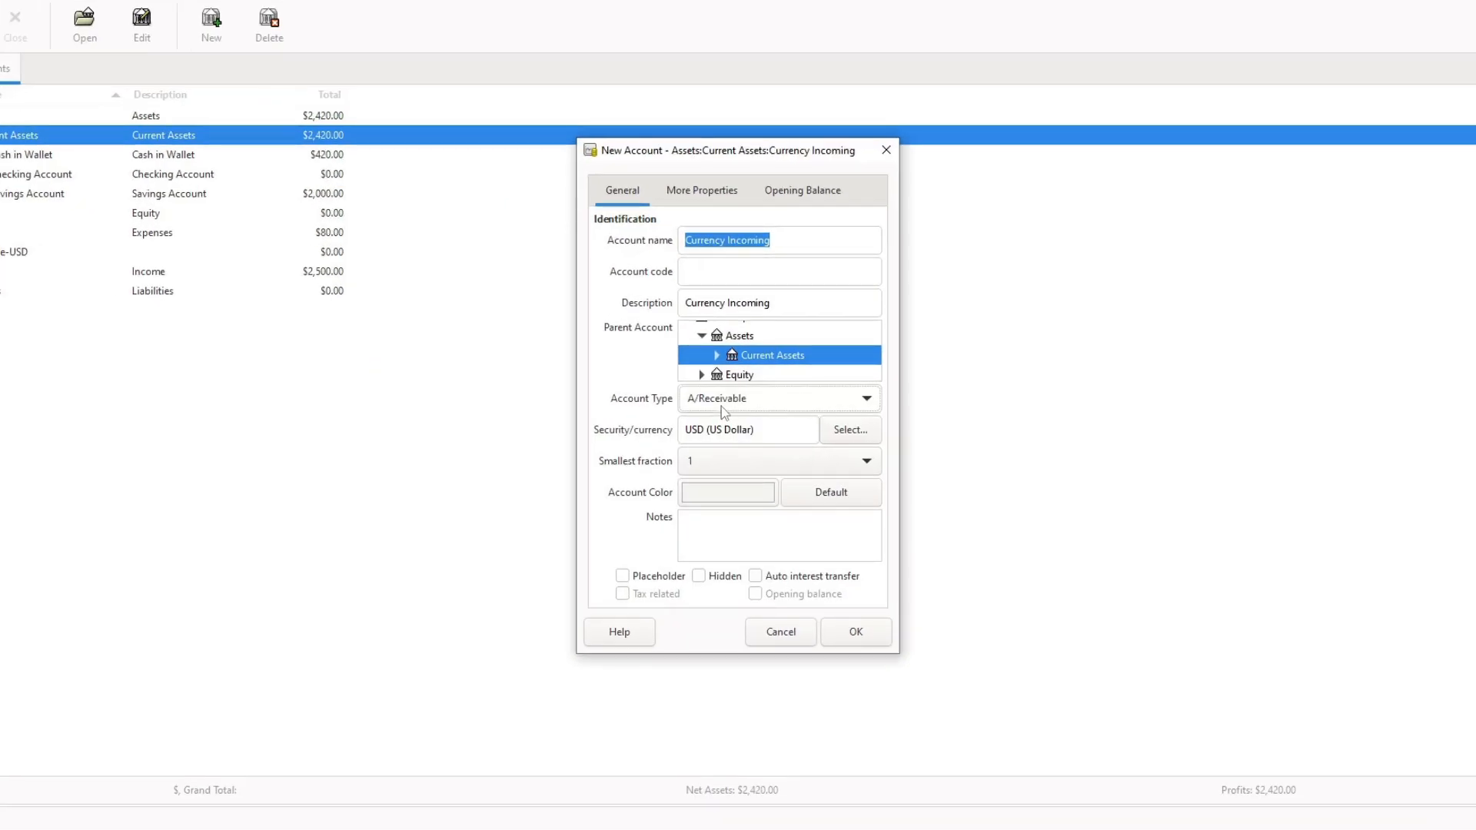
{"action": "left_click", "coordinate": [708, 512]}
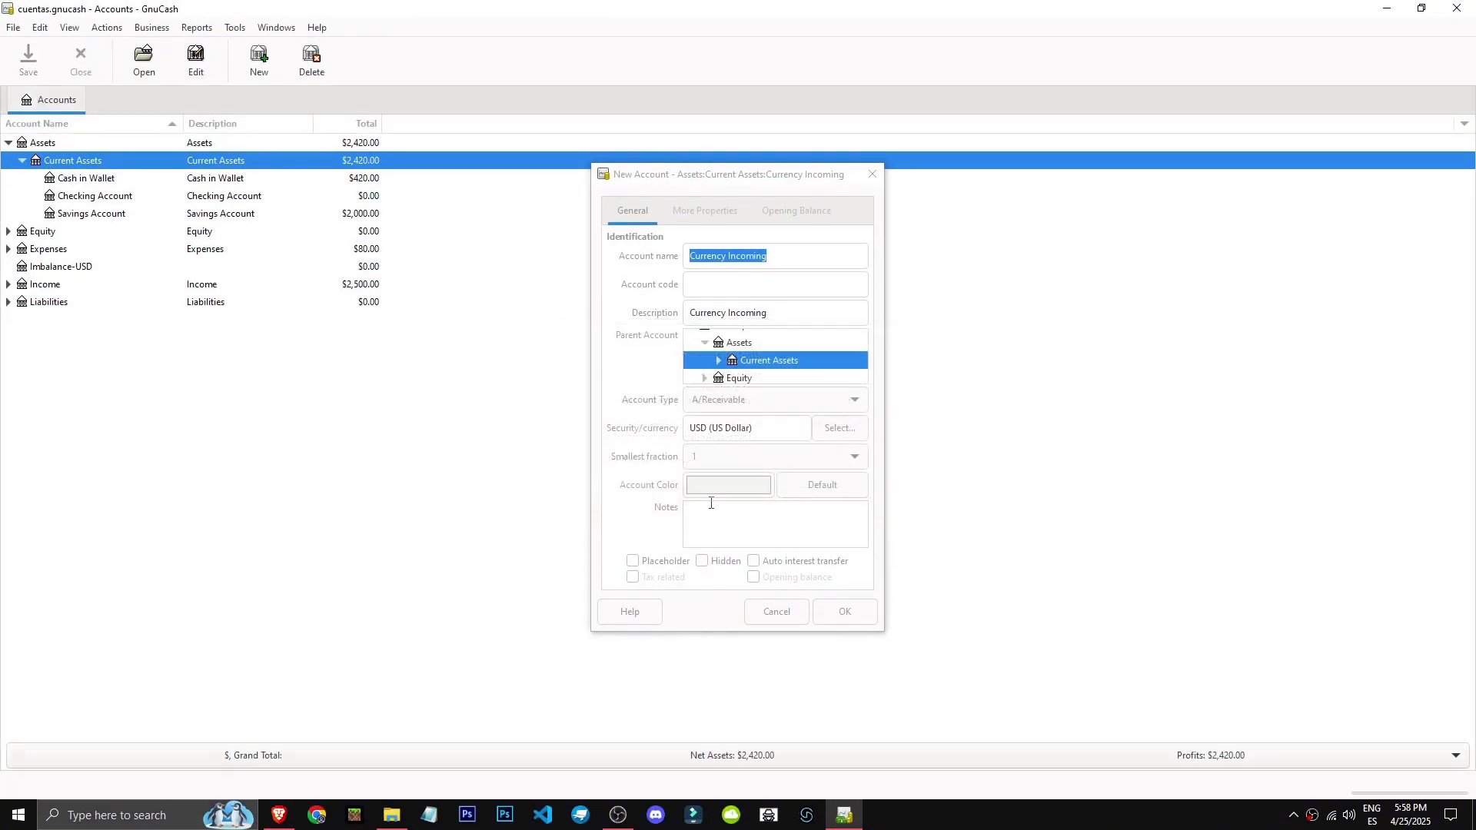
{"action": "left_click", "coordinate": [842, 612]}
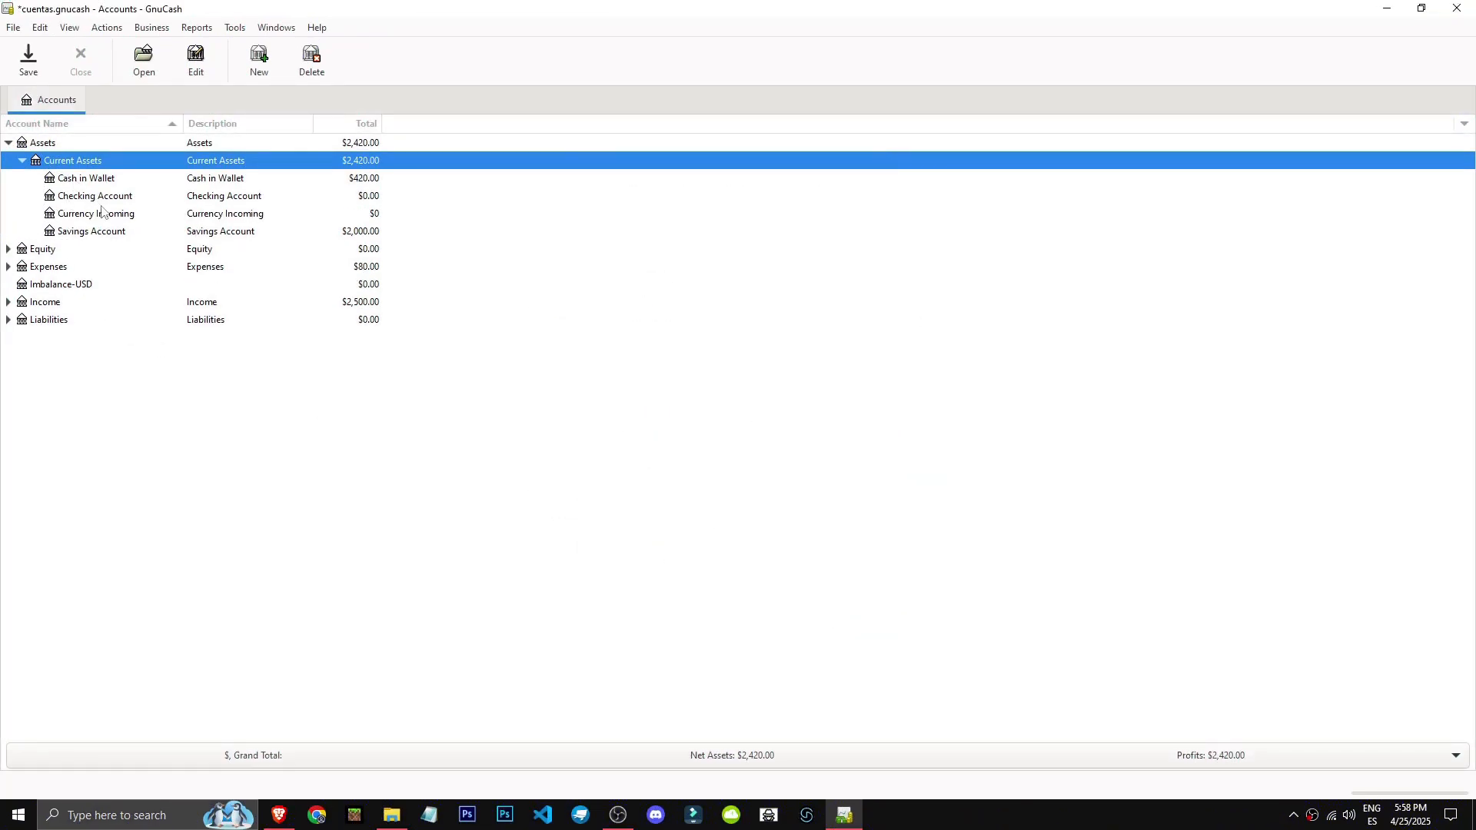
Open the Currency Incoming account's register.
{"action": "left_click", "coordinate": [116, 231]}
{"action": "double_click", "coordinate": [115, 230]}
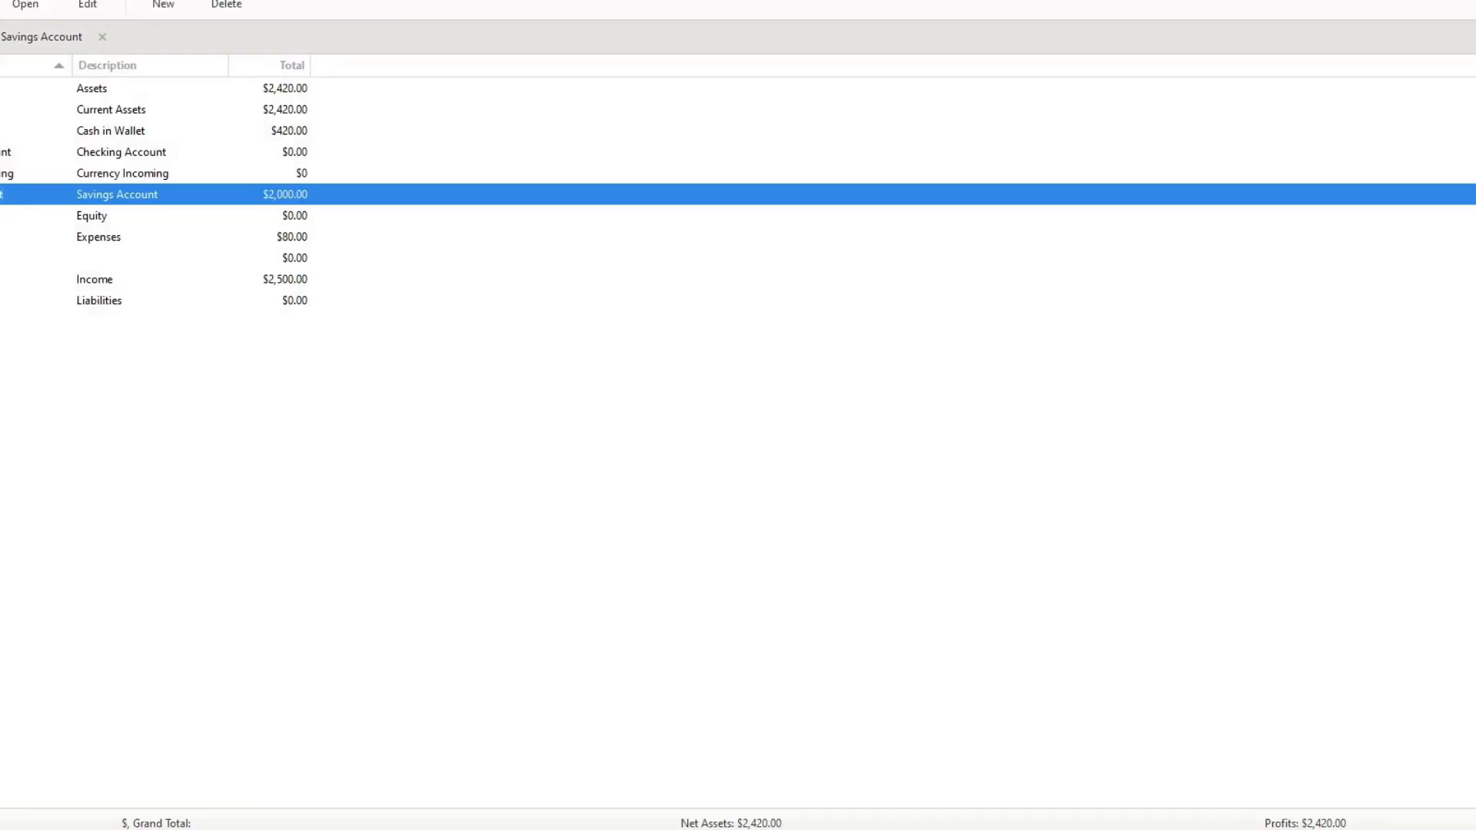
{"action": "double_click", "coordinate": [4, 172]}
{"action": "left_click", "coordinate": [358, 100]}
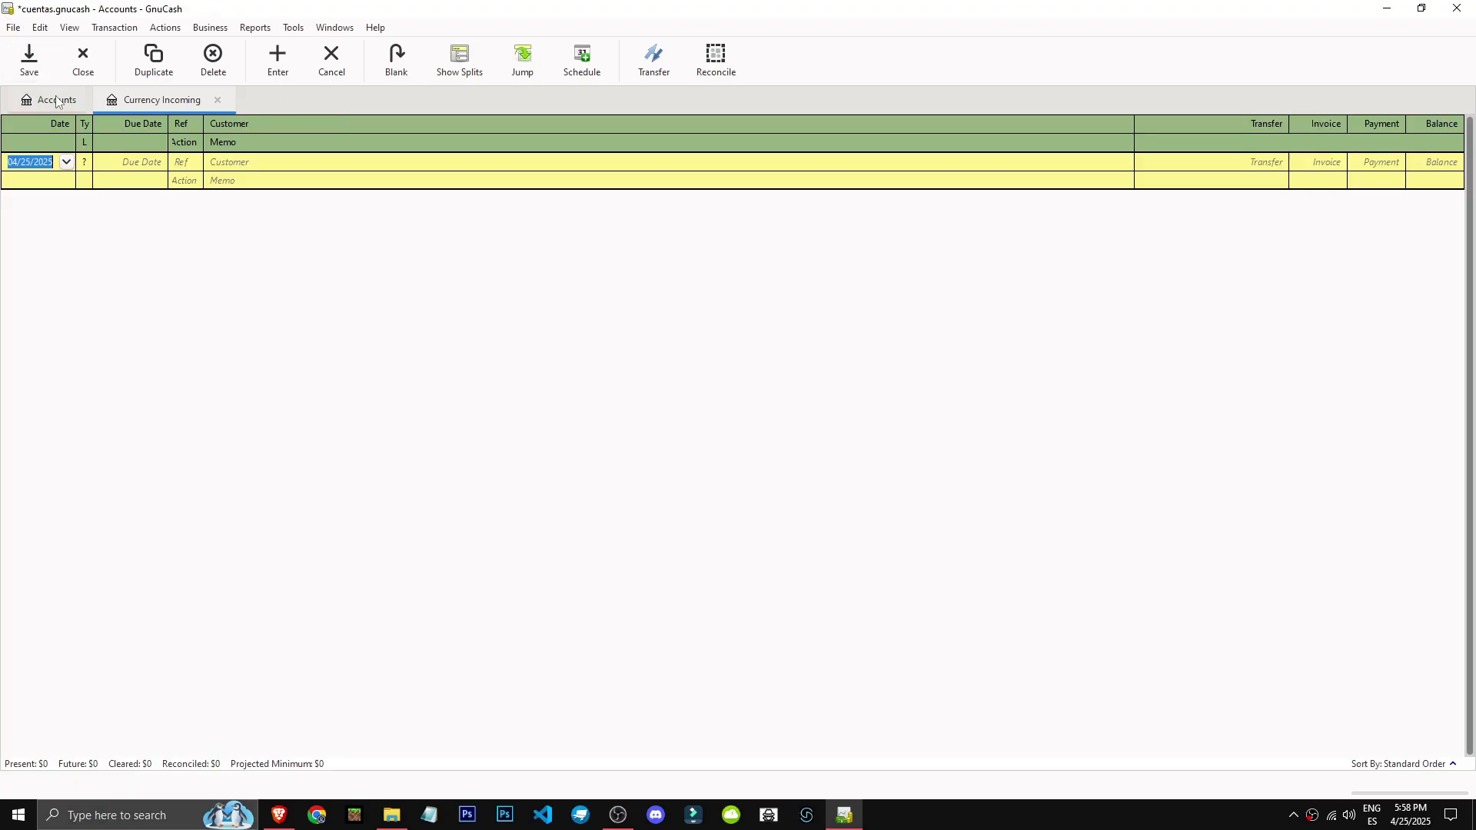
{"action": "left_click", "coordinate": [56, 100]}
{"action": "double_click", "coordinate": [123, 214]}
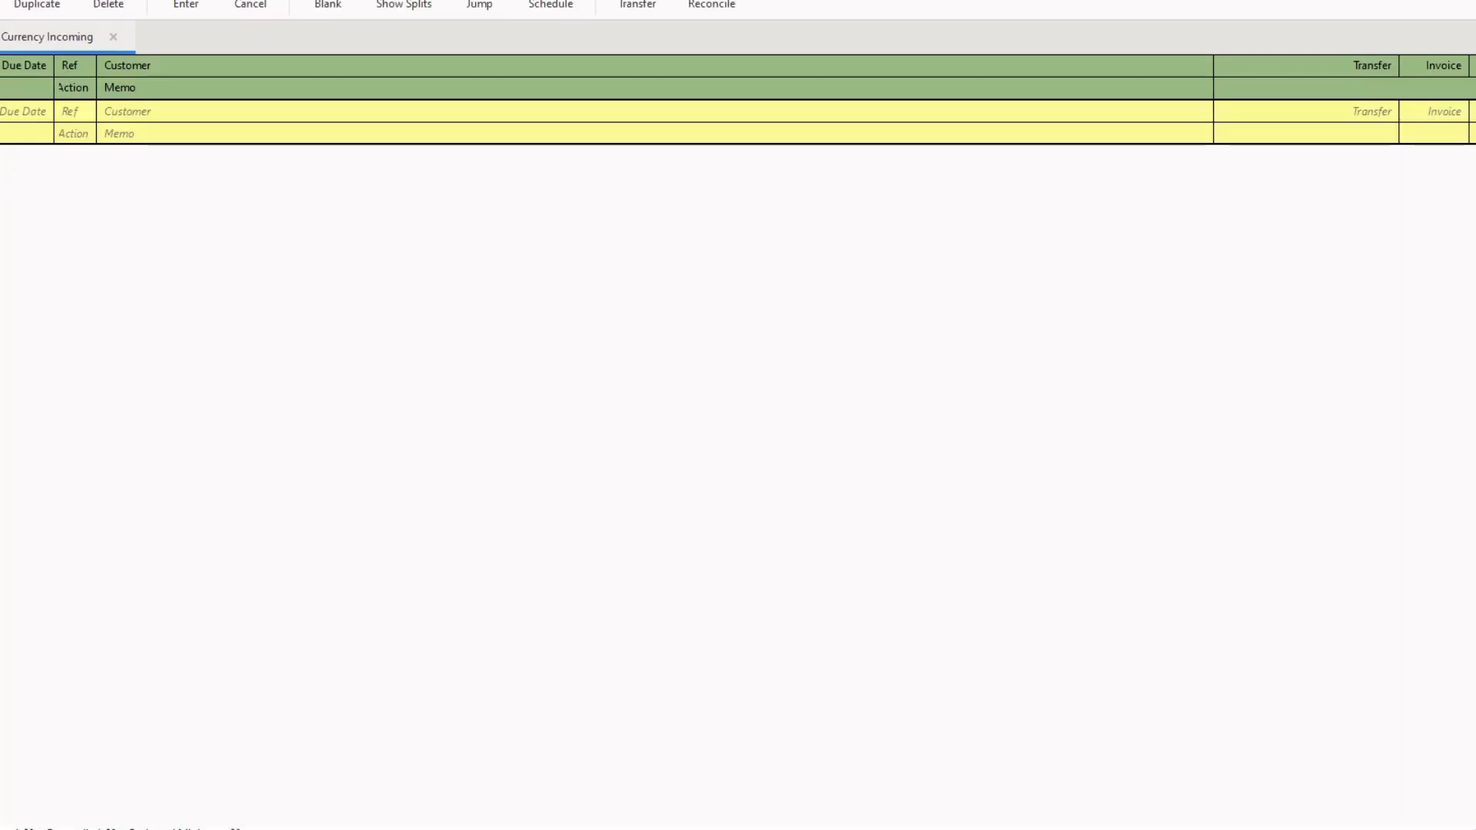
Widen the Type column of the Currency Incoming register and adjust the Ref column's width.
{"action": "left_click", "coordinate": [59, 184]}
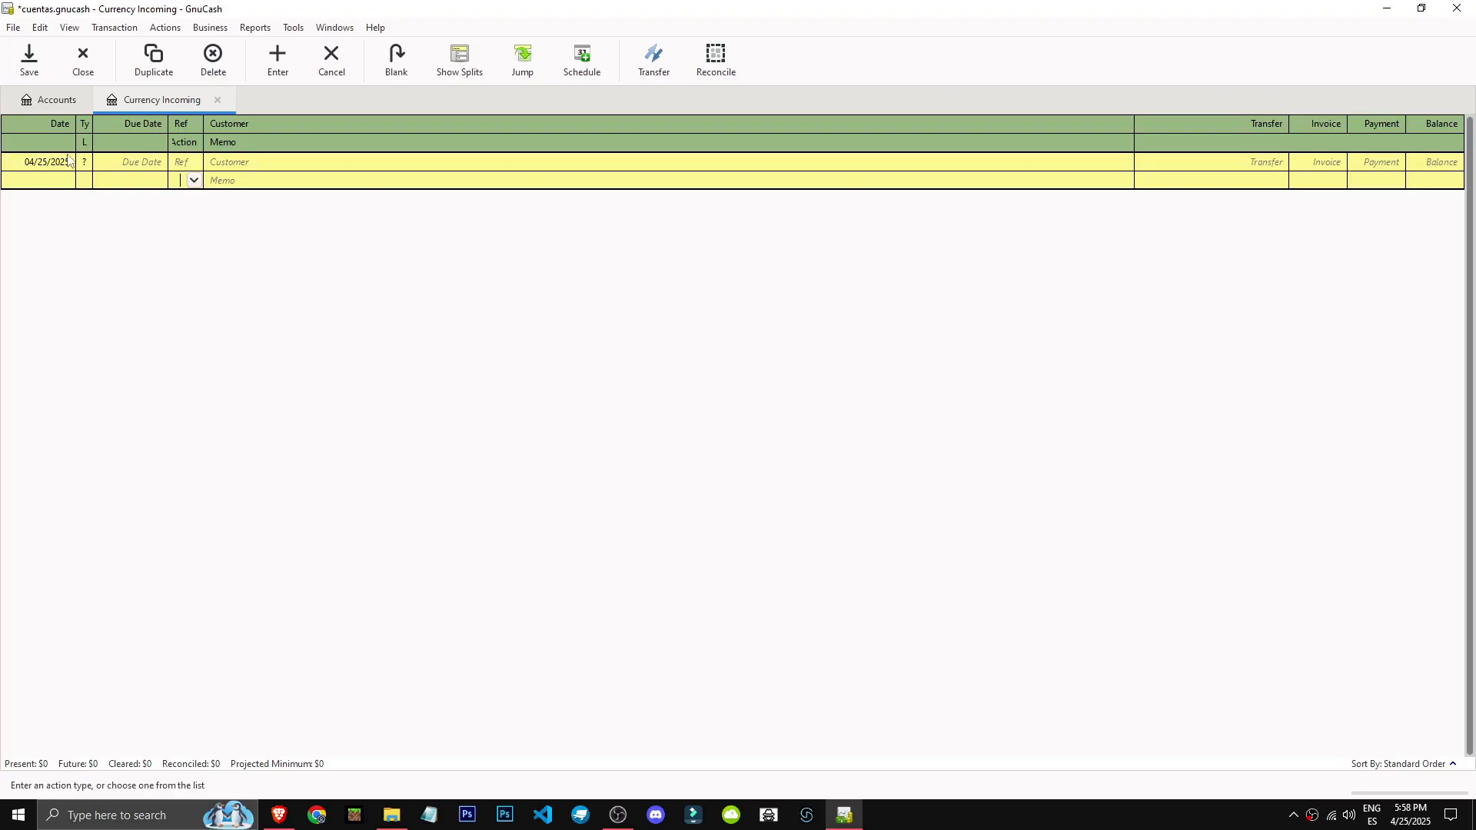
{"action": "left_click", "coordinate": [68, 160]}
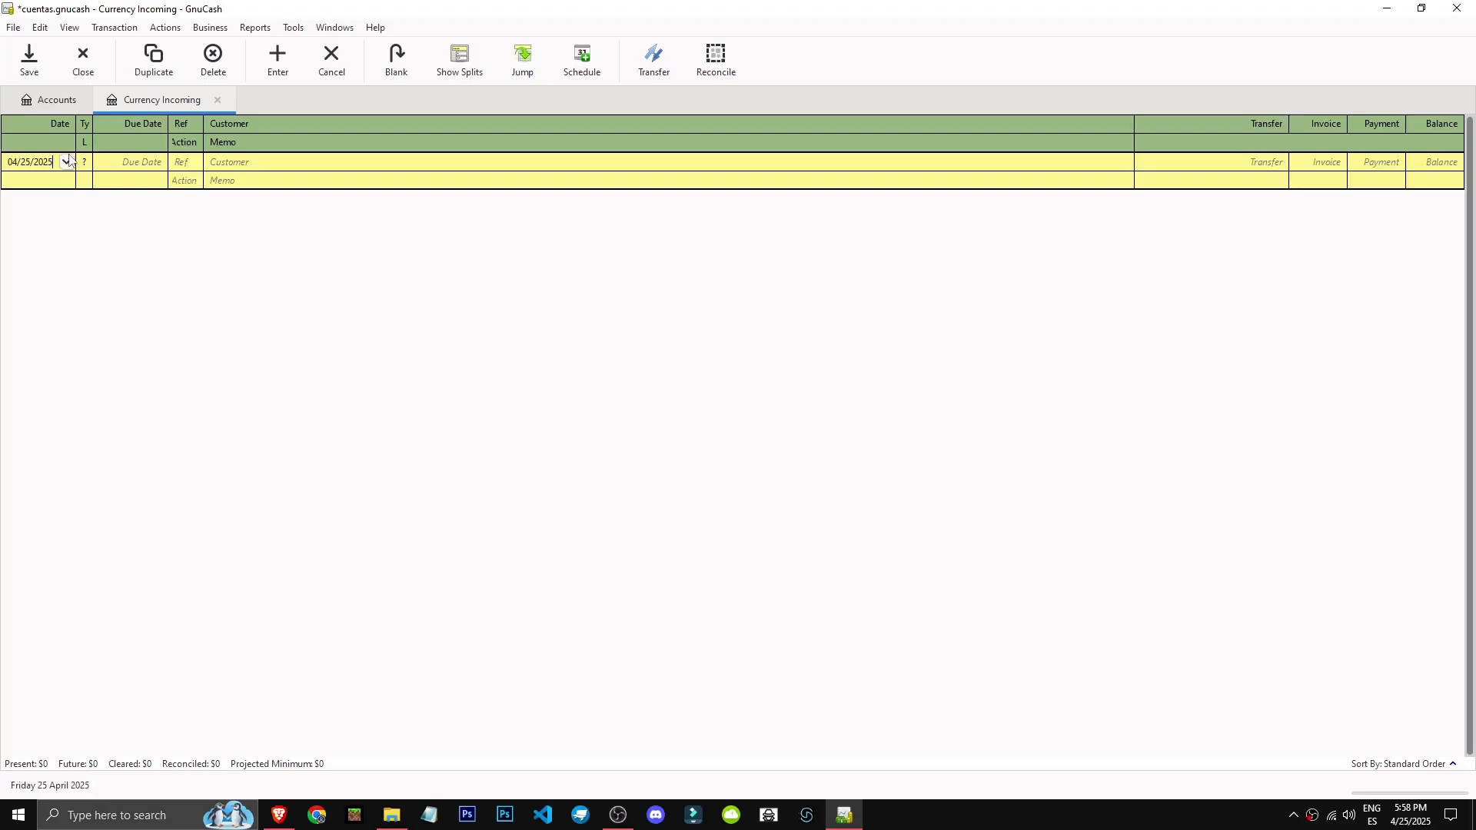
{"action": "key", "text": "Tab"}
{"action": "left_click", "coordinate": [25, 166]}
{"action": "left_click", "coordinate": [82, 166]}
{"action": "mouse_move", "coordinate": [92, 127]}
{"action": "left_mouse_down"}
{"action": "mouse_move", "coordinate": [136, 126]}
{"action": "mouse_move", "coordinate": [108, 127]}
{"action": "left_mouse_up"}
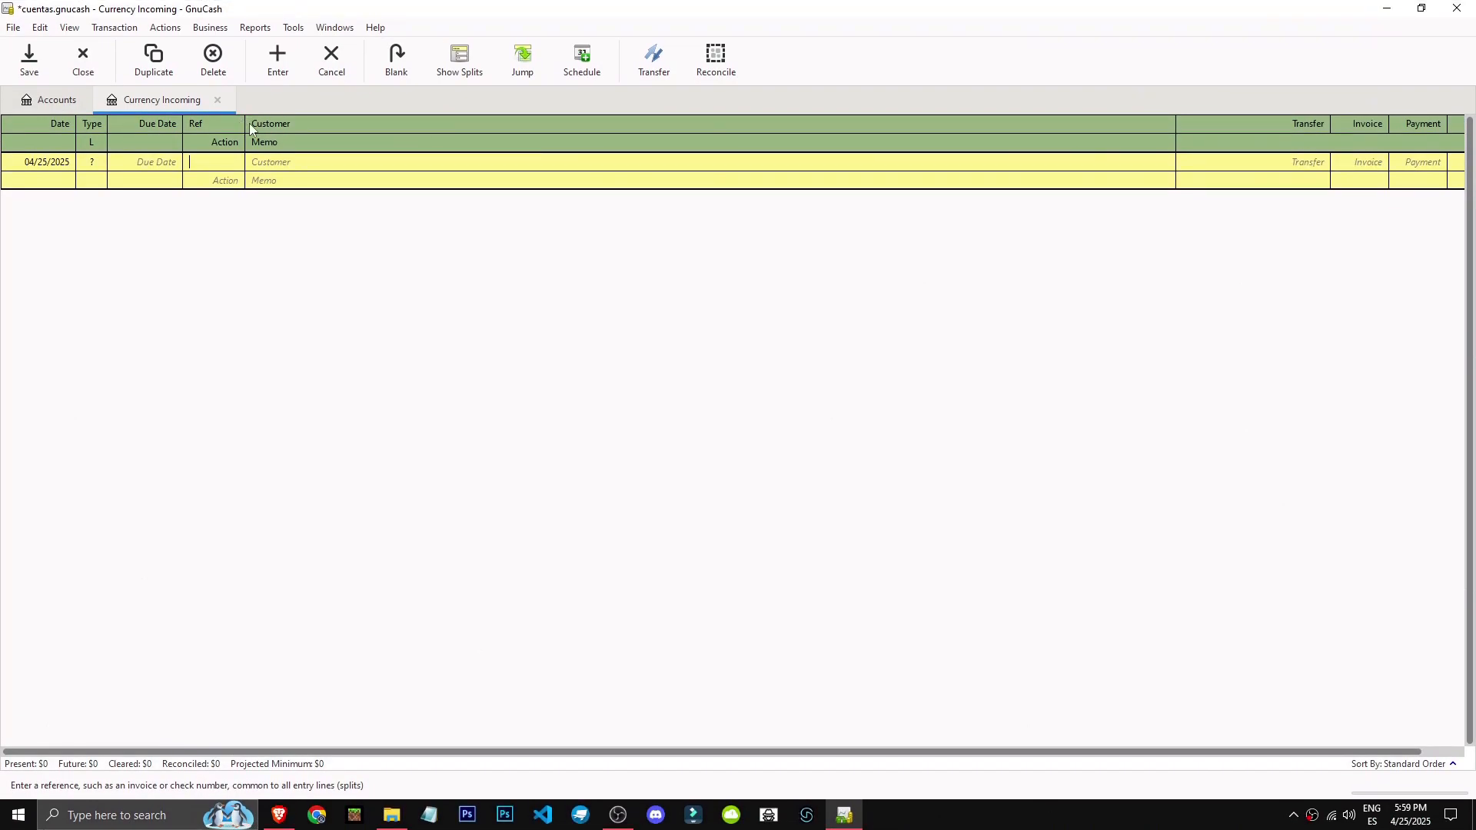
{"action": "left_click_drag", "start_coordinate": [249, 124], "coordinate": [219, 124]}
{"action": "key", "text": "Tab"}
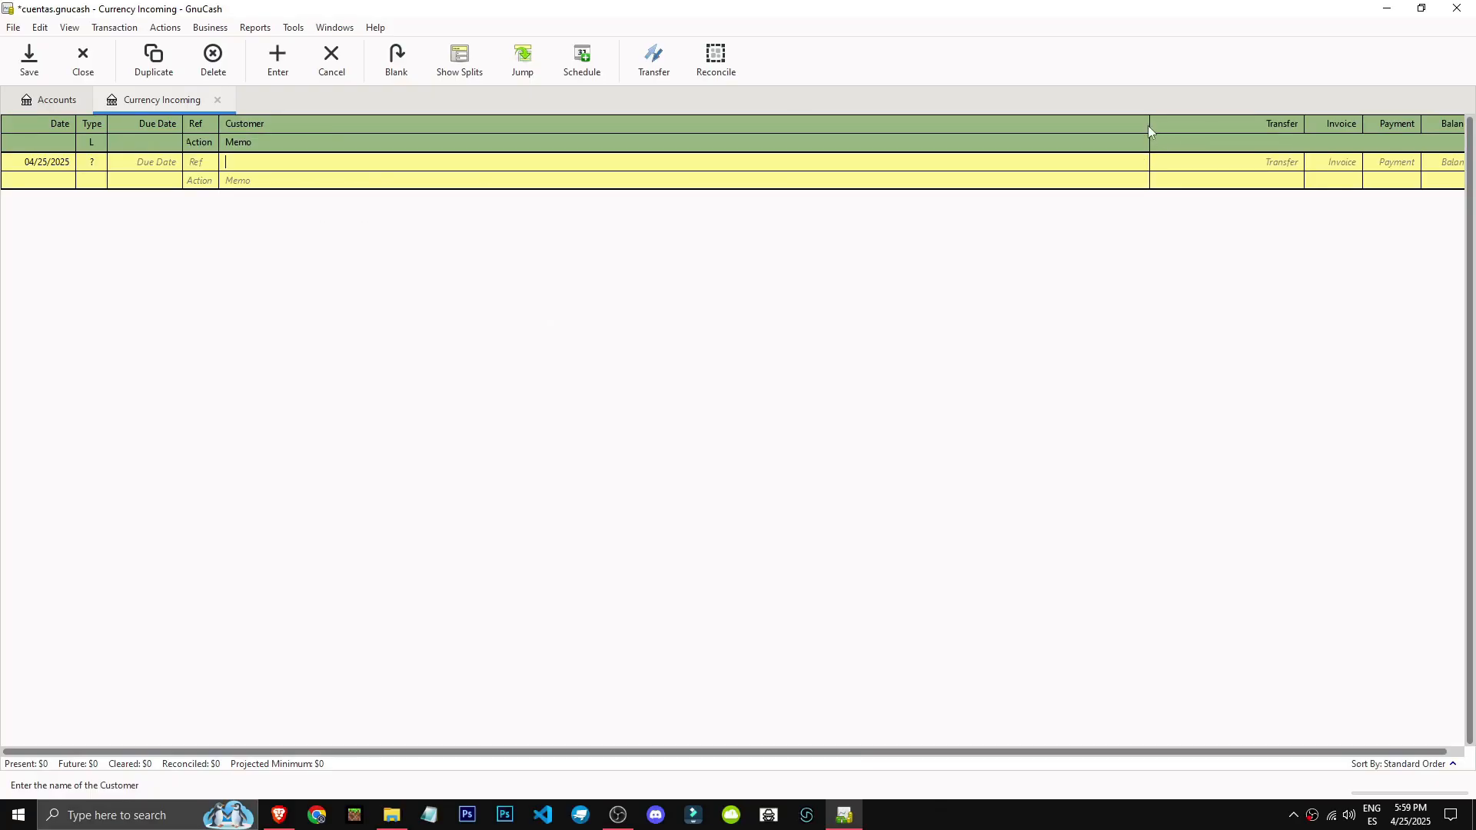
Set the transfer account of the blank Currency Incoming transaction to Assets:Current Assets:Cash in Wallet.
{"action": "left_click", "coordinate": [1289, 163]}
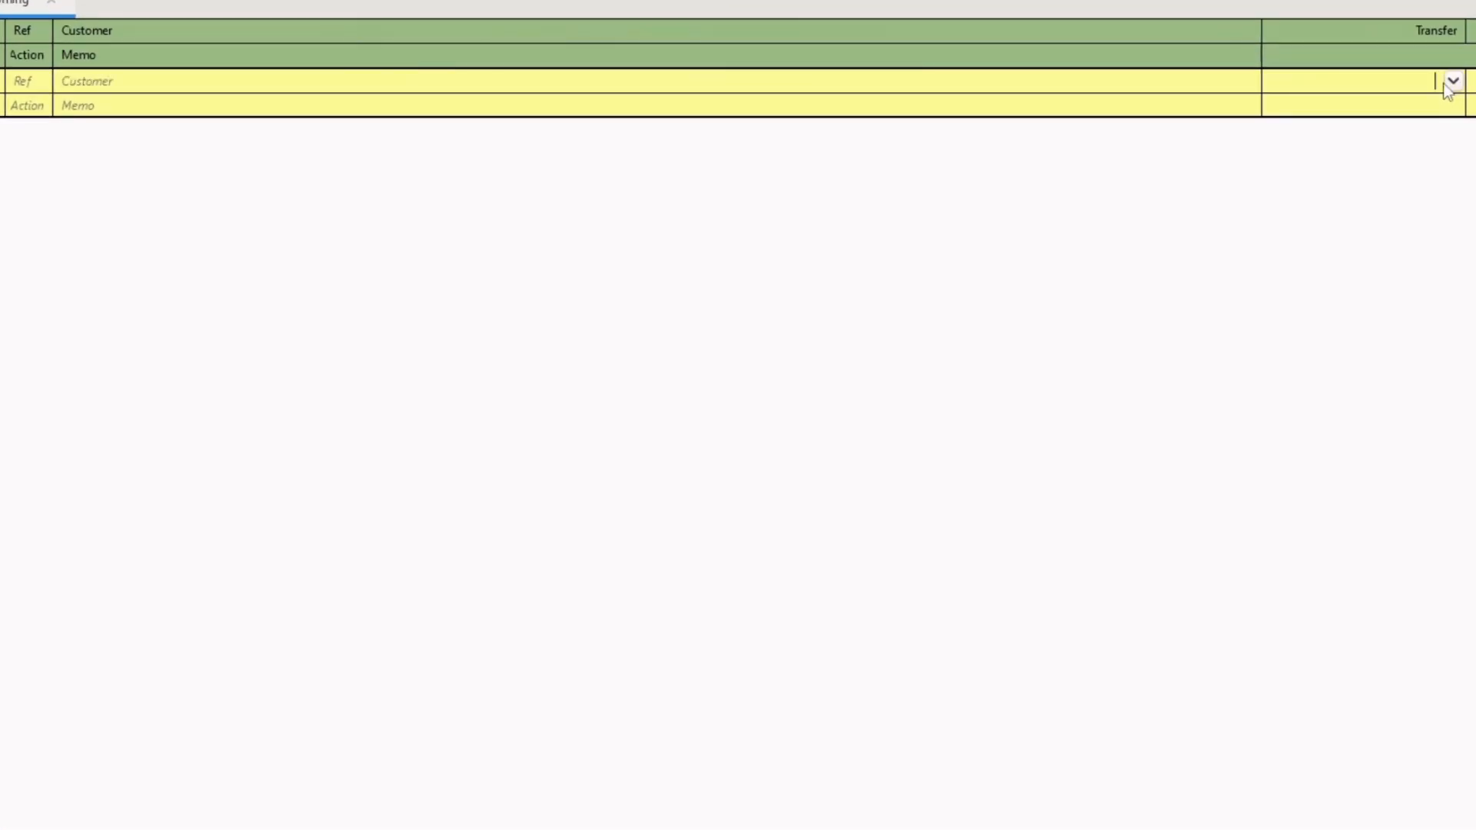
{"action": "left_click", "coordinate": [1452, 82]}
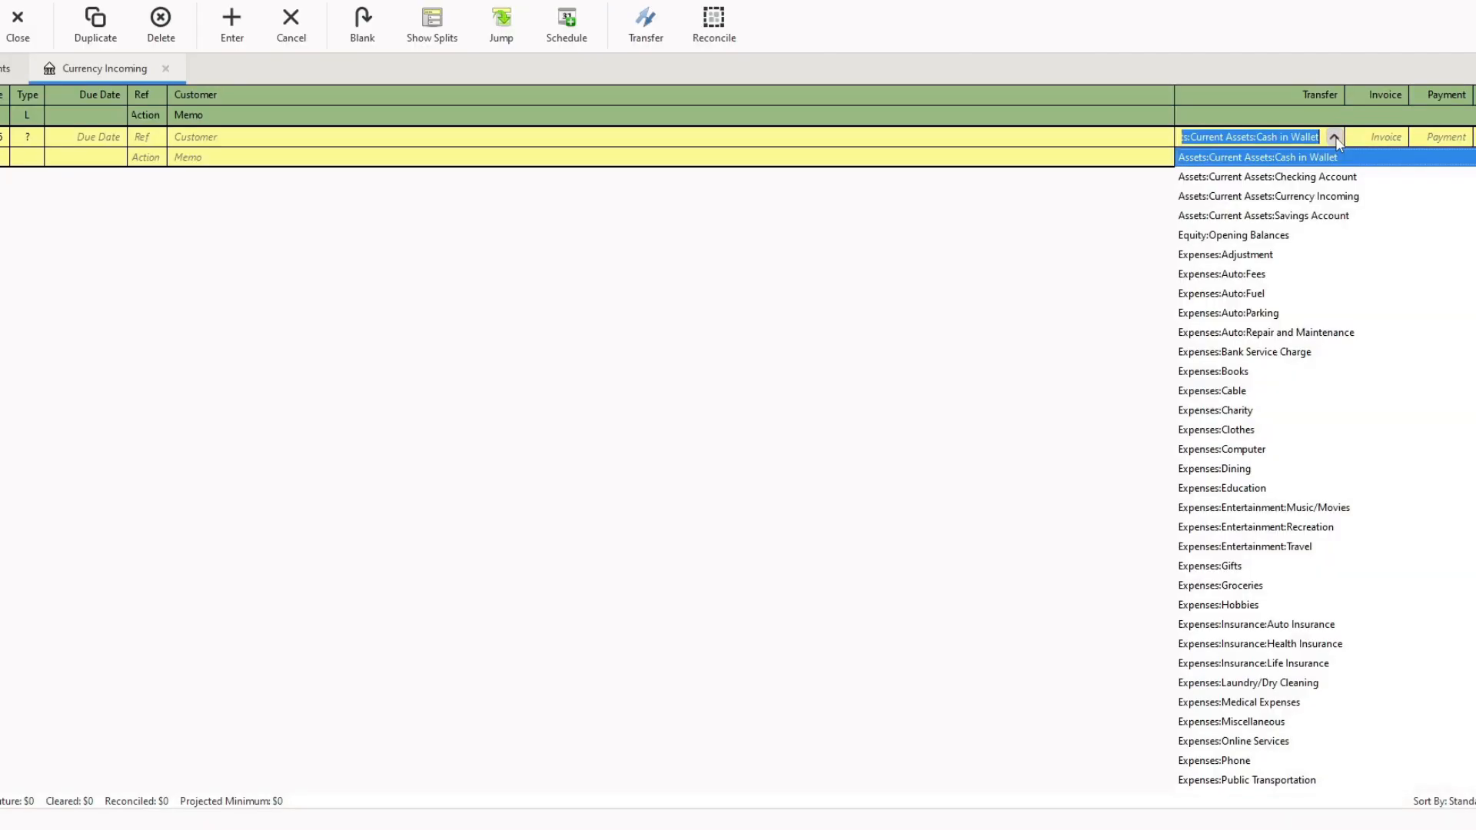
{"action": "left_click", "coordinate": [1371, 162]}
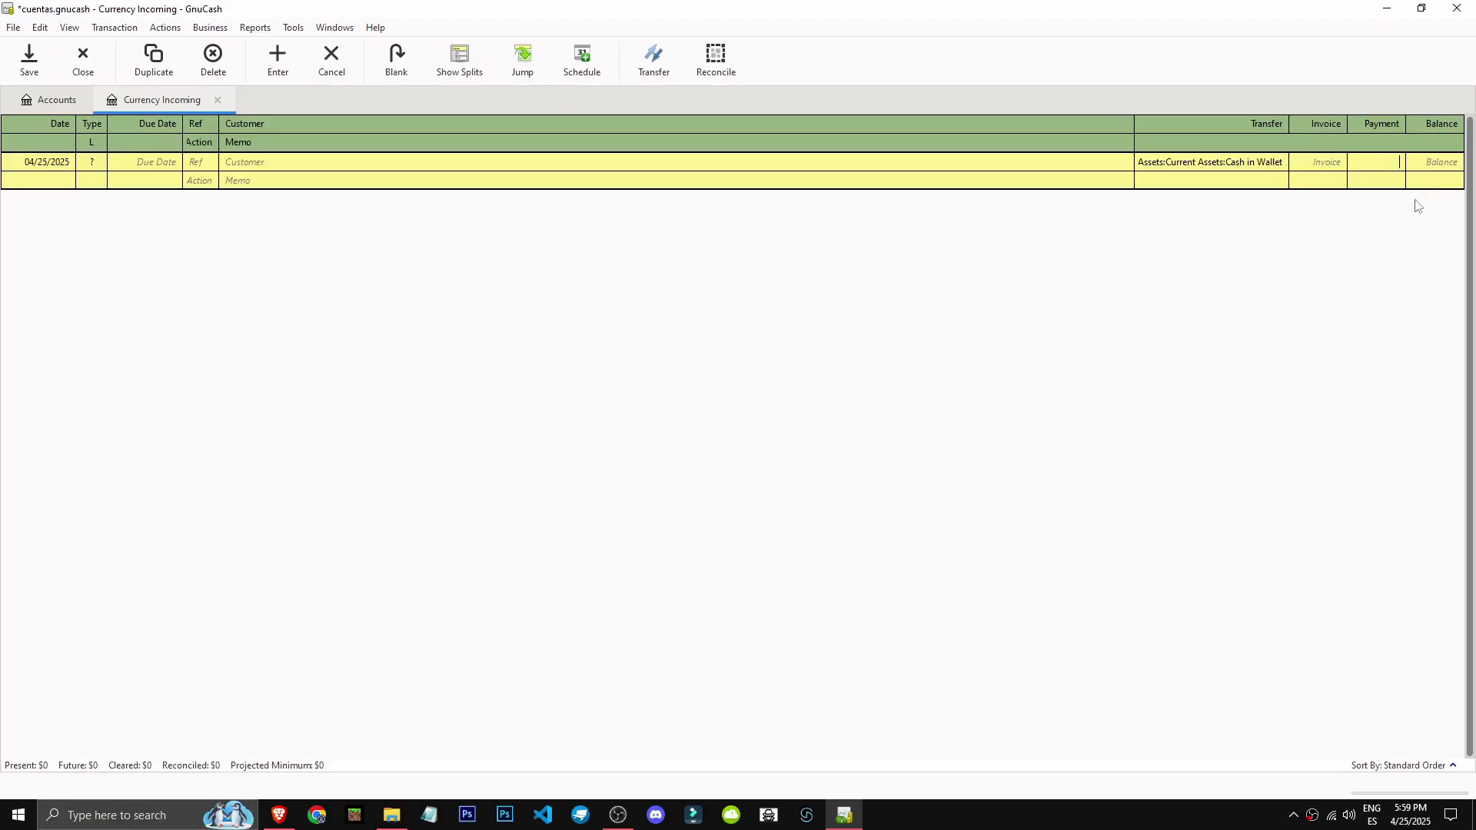
Widen the register's Ref column further and go to the blank transaction's Customer field.
{"action": "left_click", "coordinate": [158, 164]}
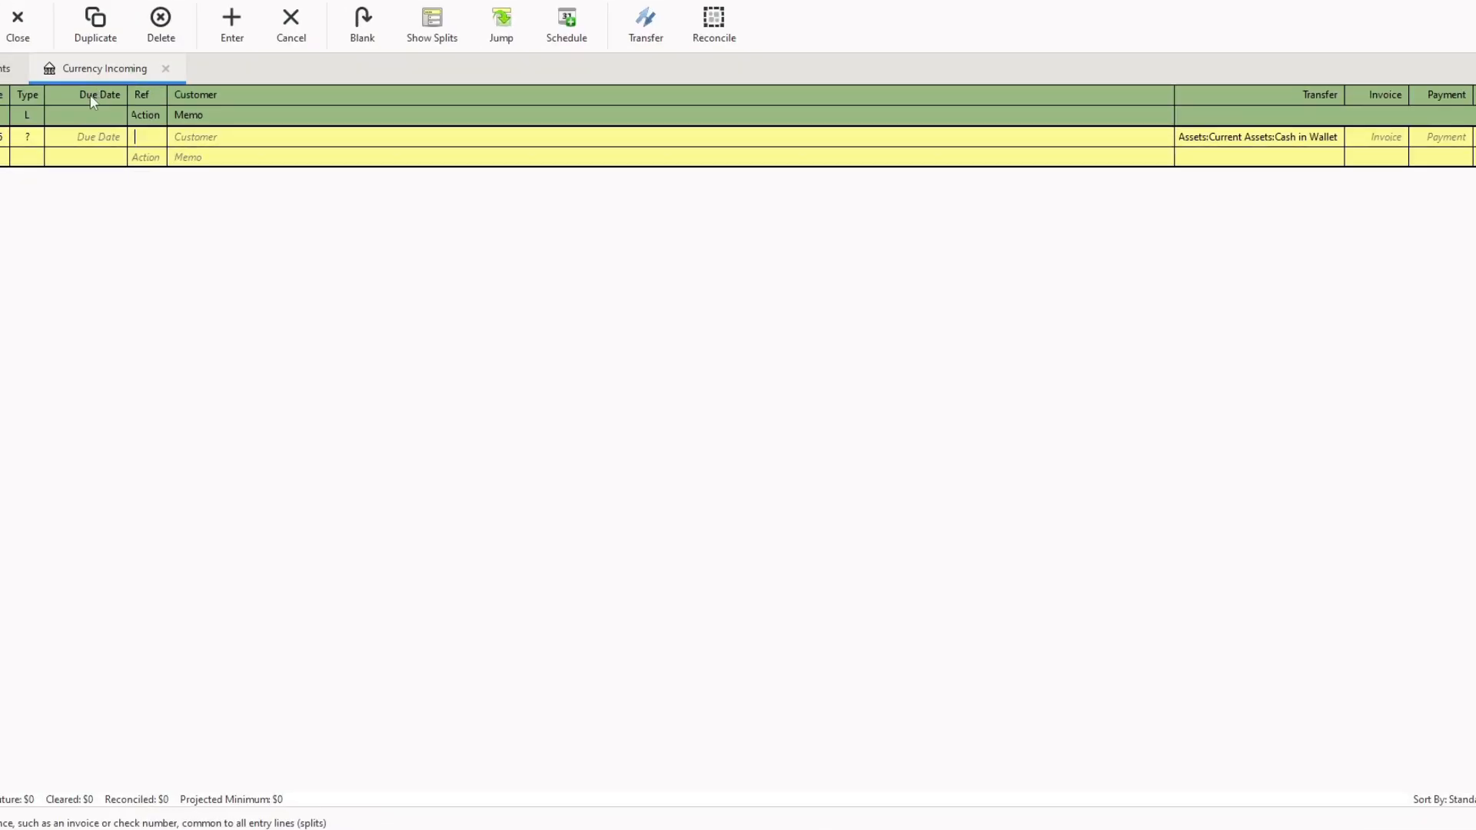
{"action": "left_click", "coordinate": [29, 142]}
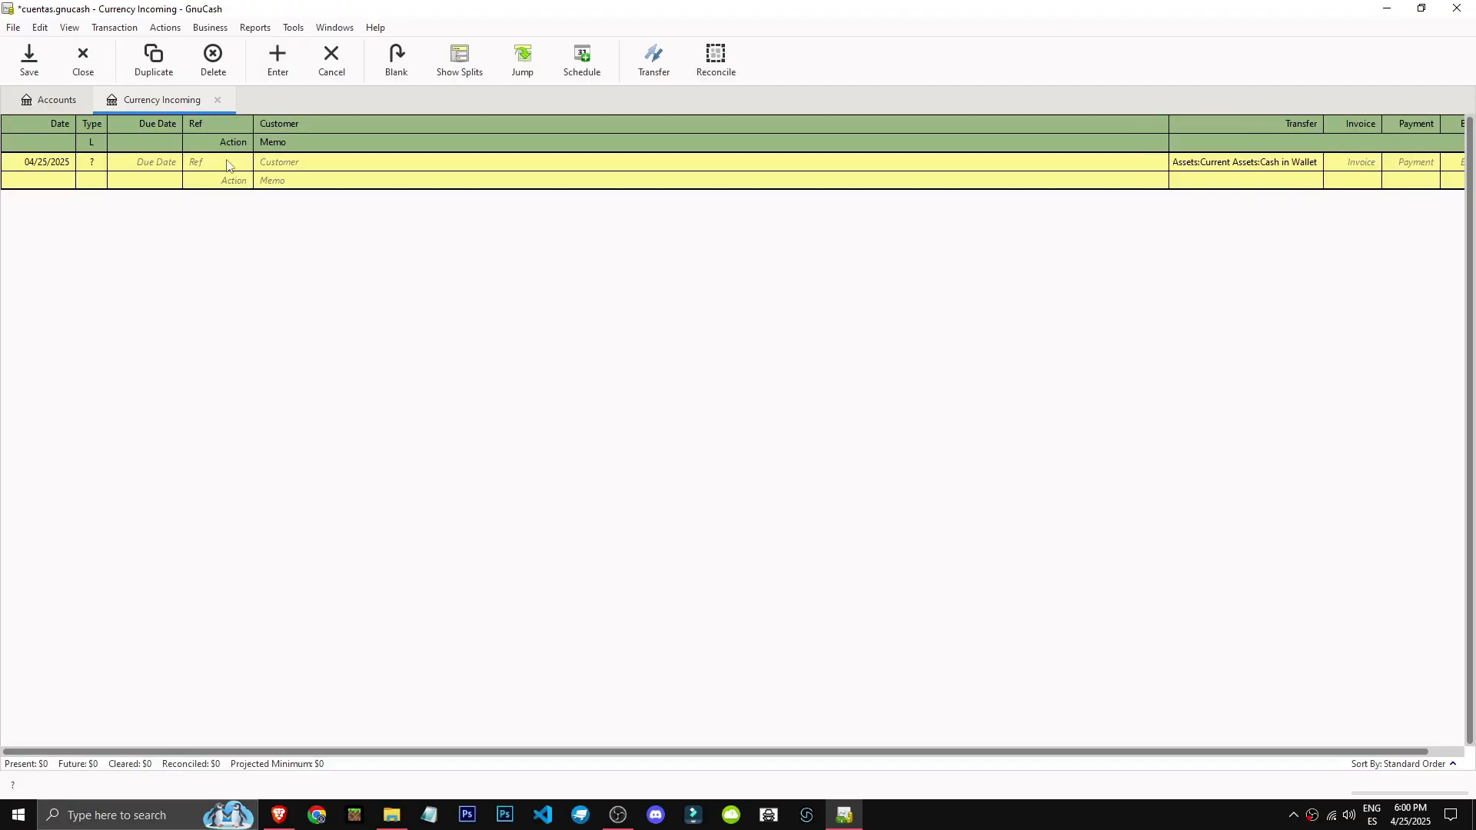
{"action": "left_click", "coordinate": [209, 136]}
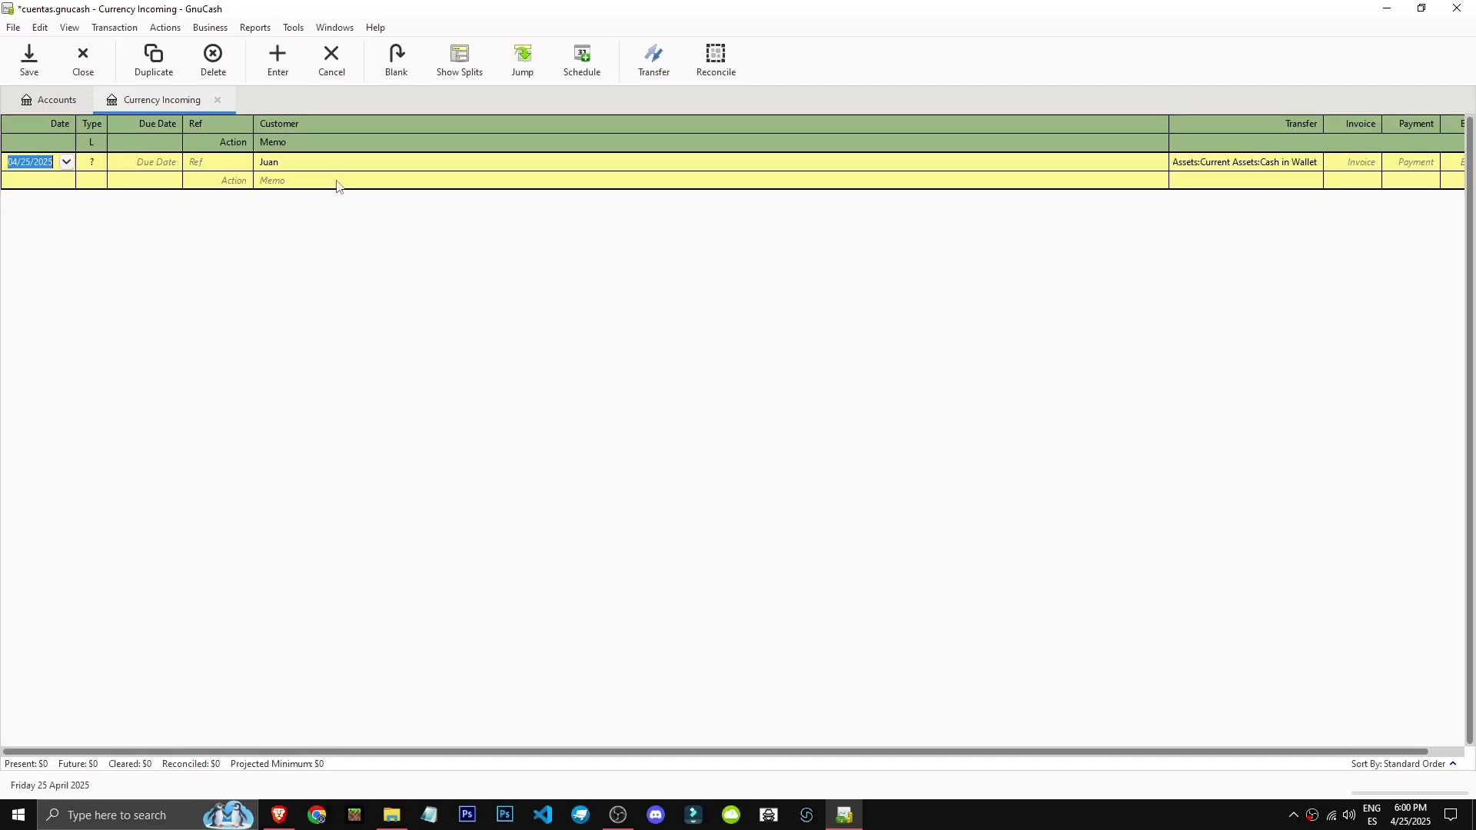
Enter the customer's name in the blank Currency Incoming transaction and set its memo to "Cleaning Service".
{"action": "left_click", "coordinate": [336, 182]}
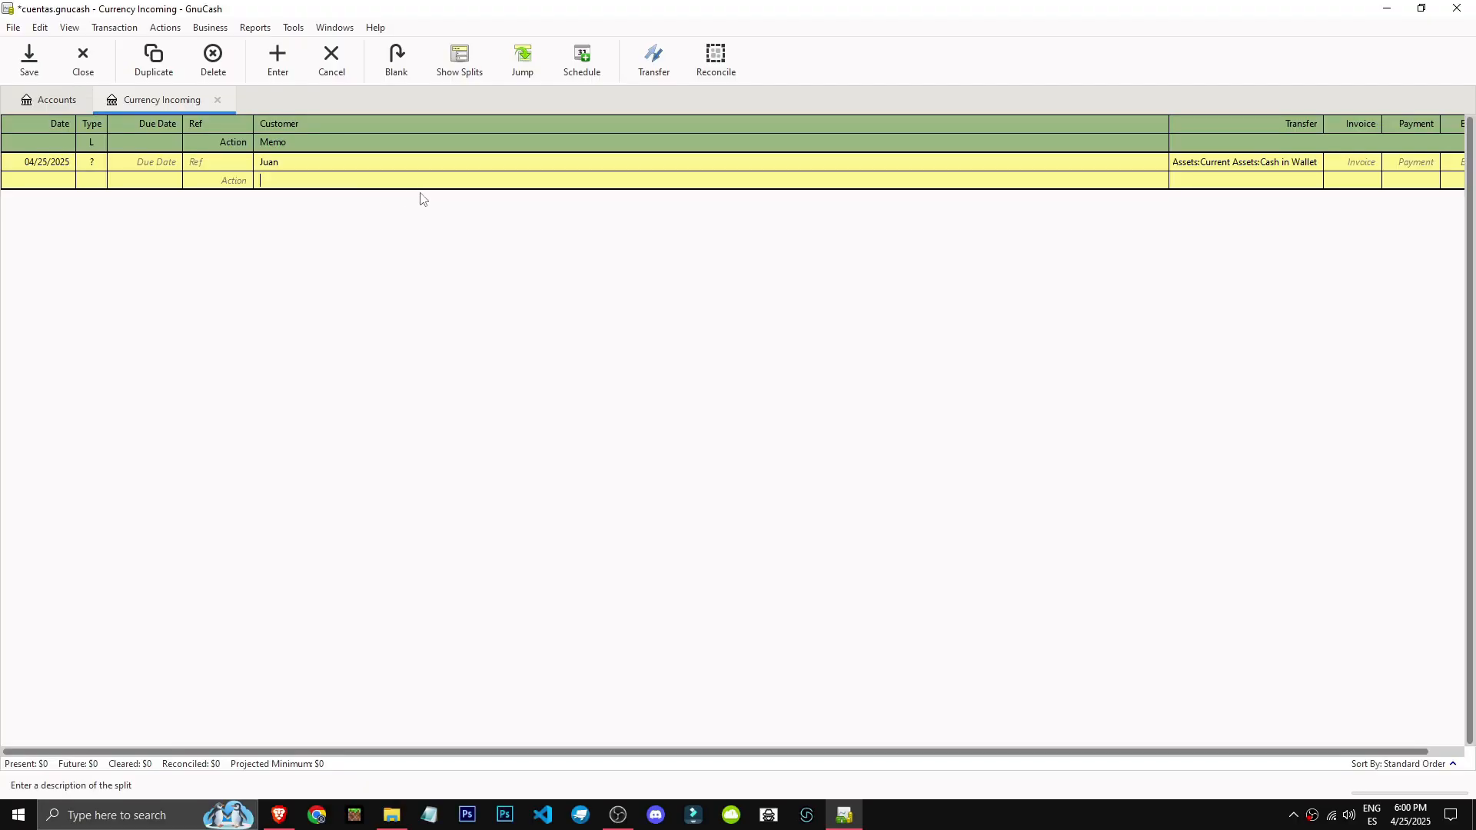
{"action": "type", "text": "Service"}
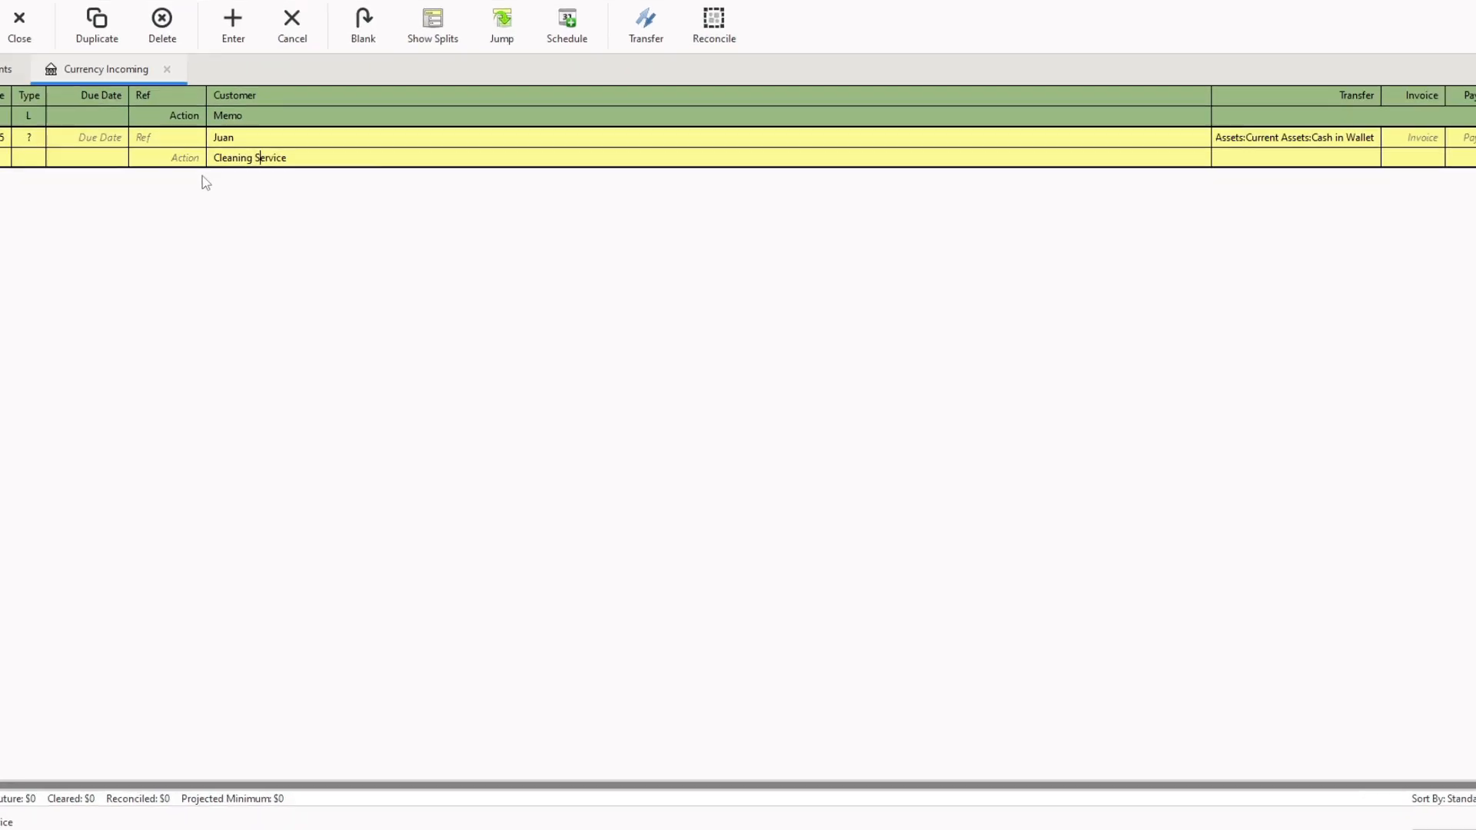
{"action": "left_click", "coordinate": [244, 183]}
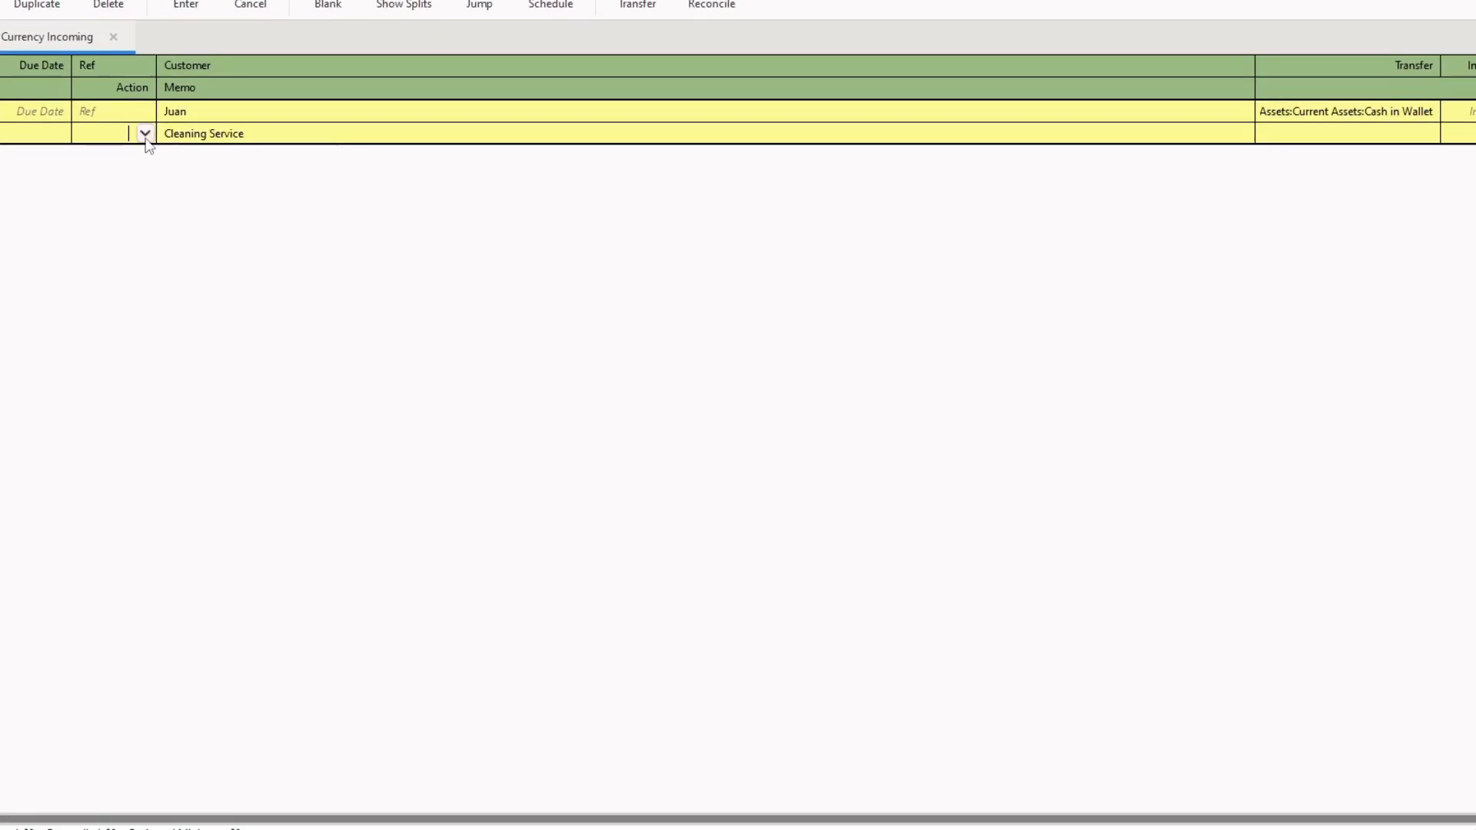
{"action": "type", "text": "Buy"}
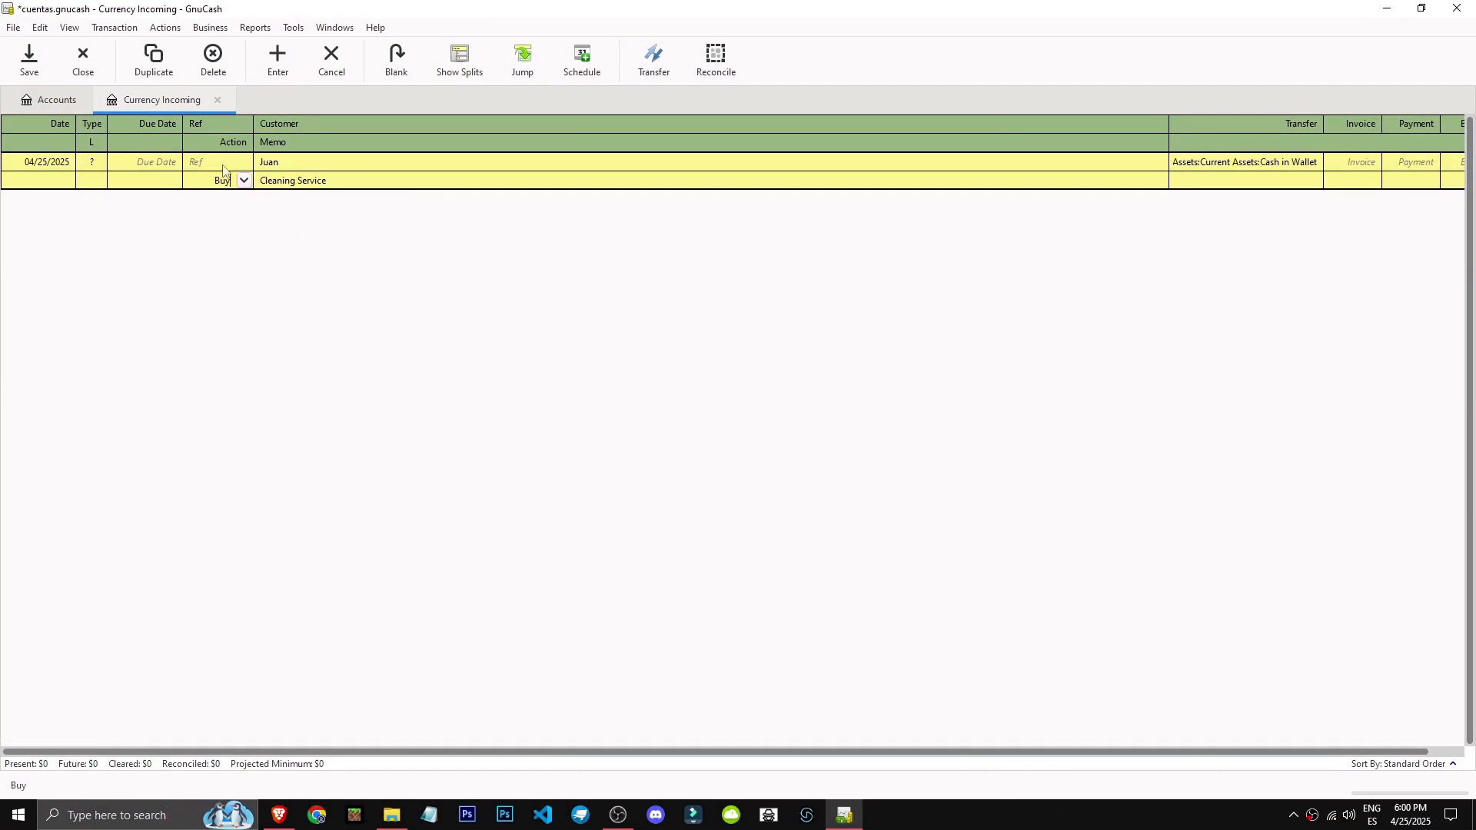
{"action": "left_click", "coordinate": [217, 167]}
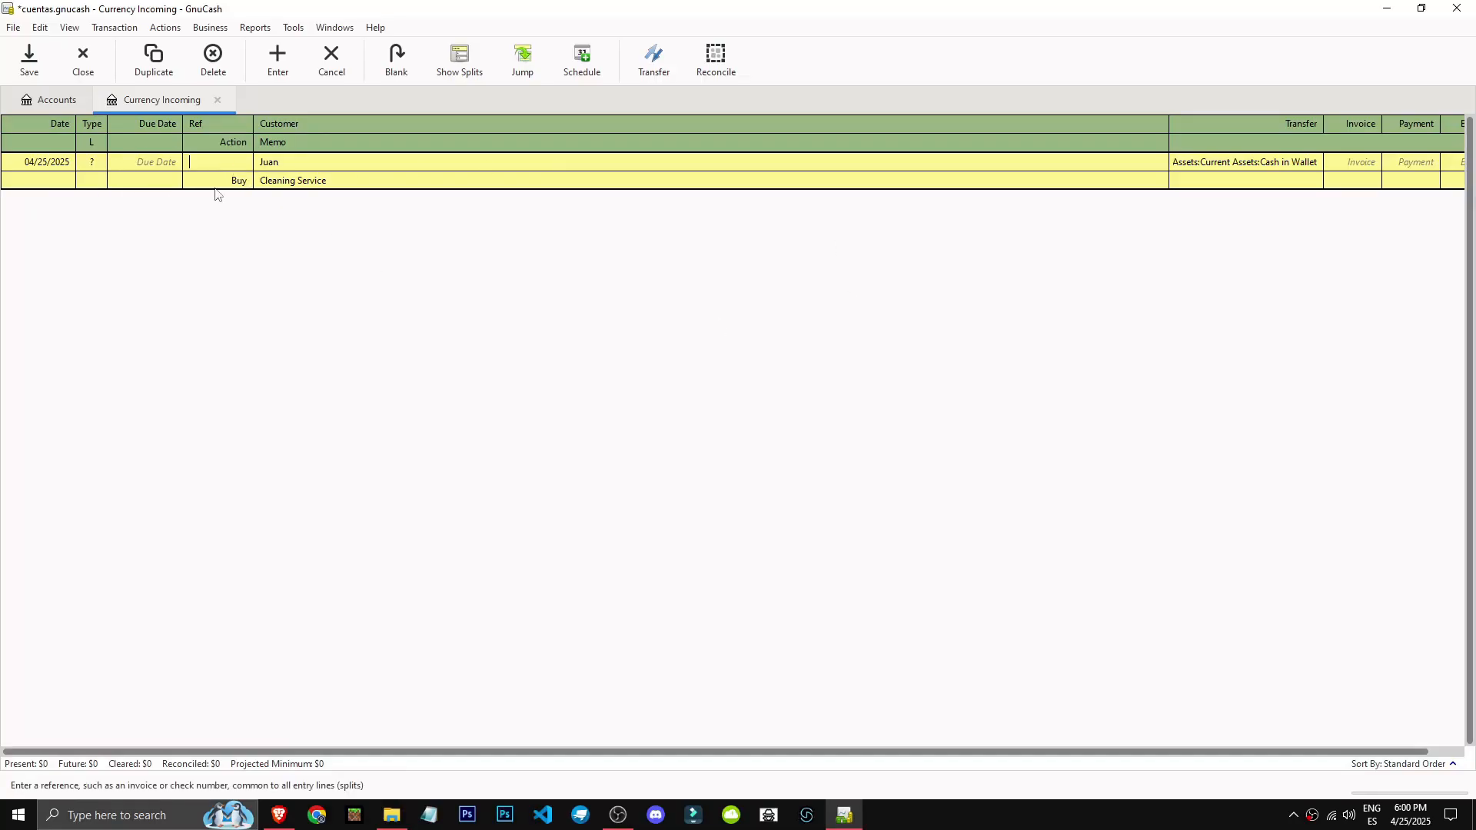
{"action": "left_click_drag", "start_coordinate": [219, 182], "coordinate": [329, 194]}
{"action": "key", "text": "BackSpace"}
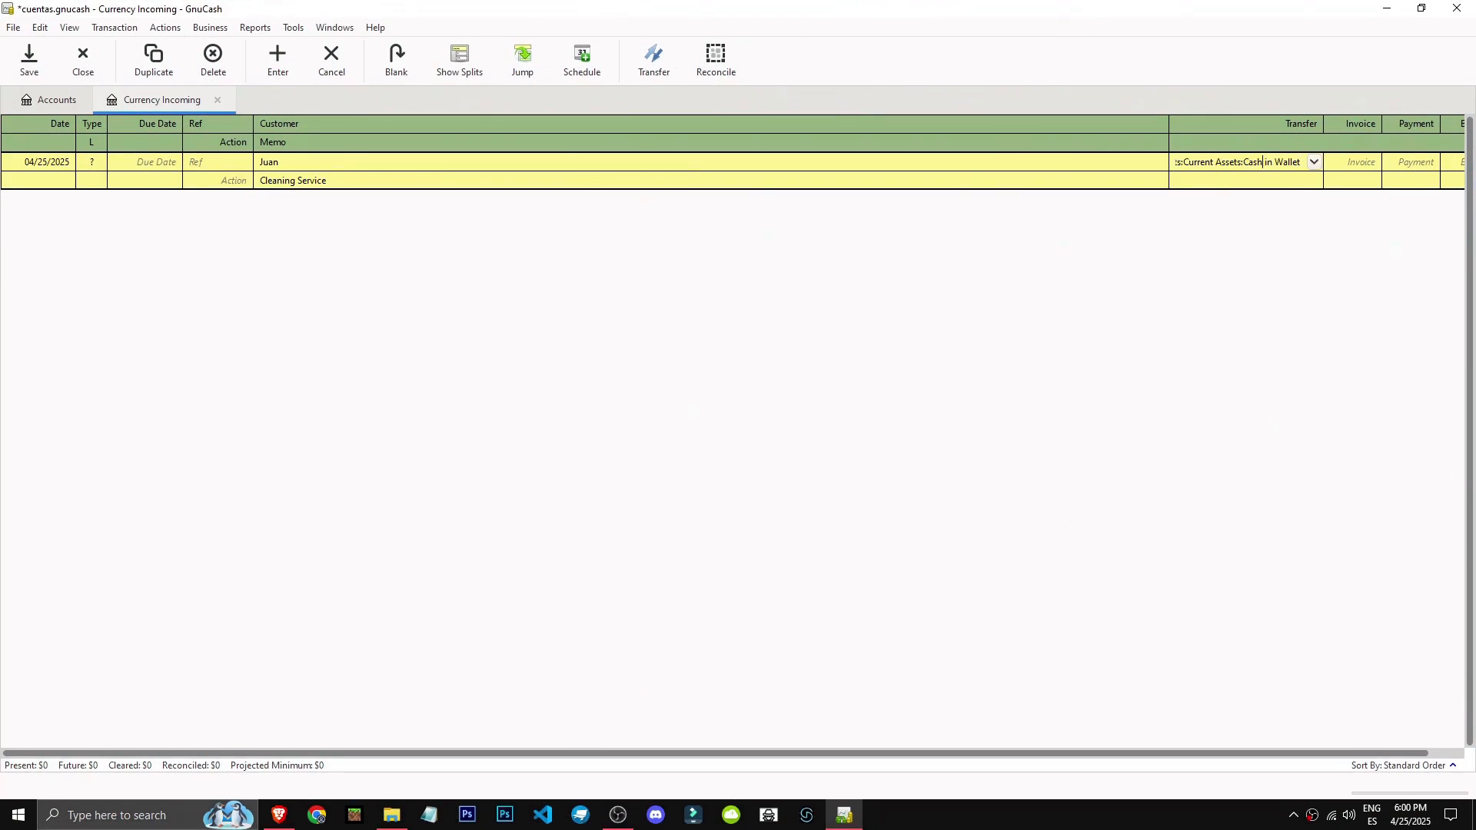
Enter a payment of 350 for the Cleaning Service transaction, keeping Cash in Wallet as transfer account, and record it.
{"action": "left_click", "coordinate": [1315, 163]}
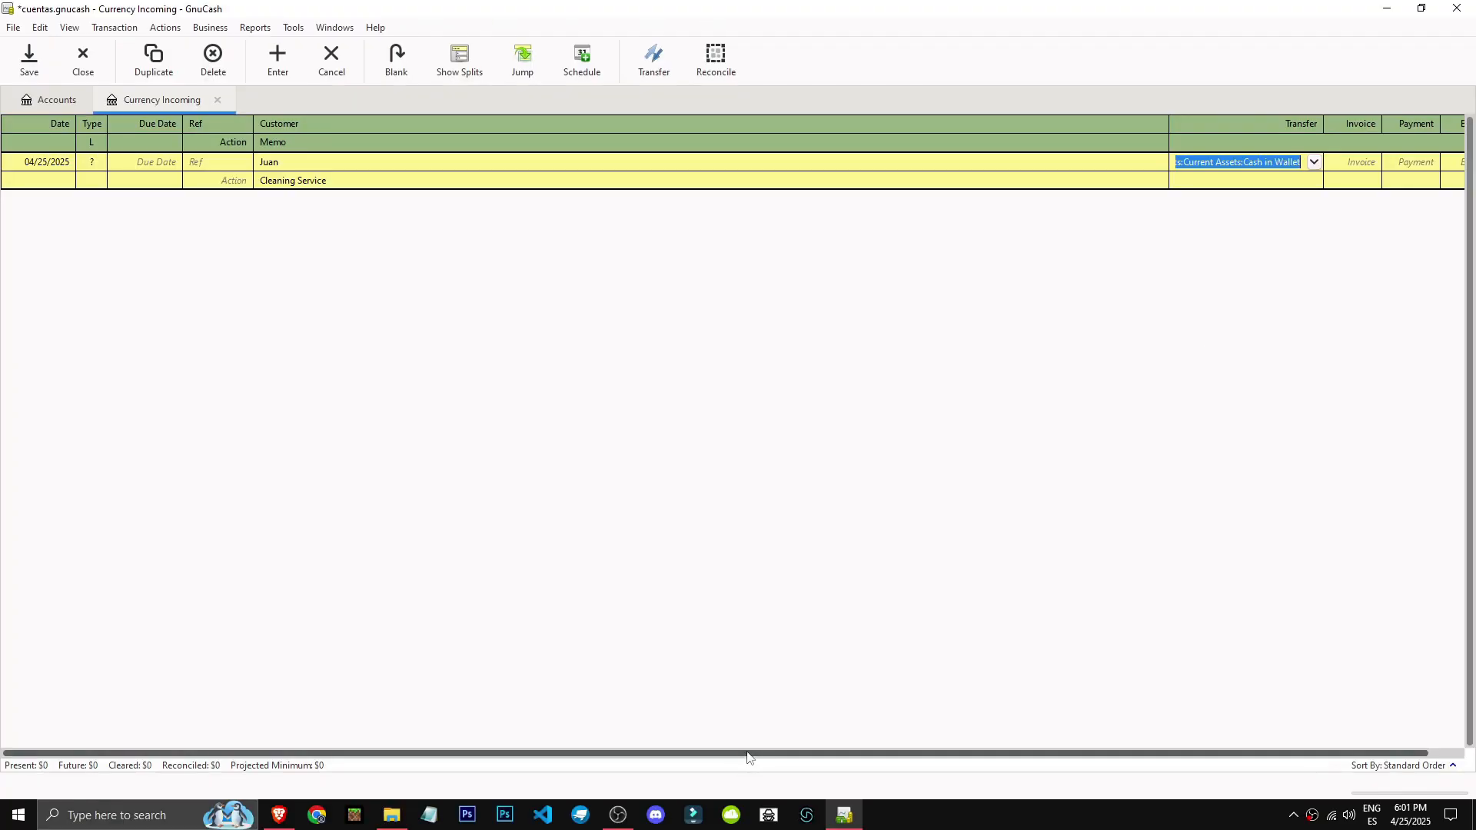
{"action": "left_click", "coordinate": [1454, 136]}
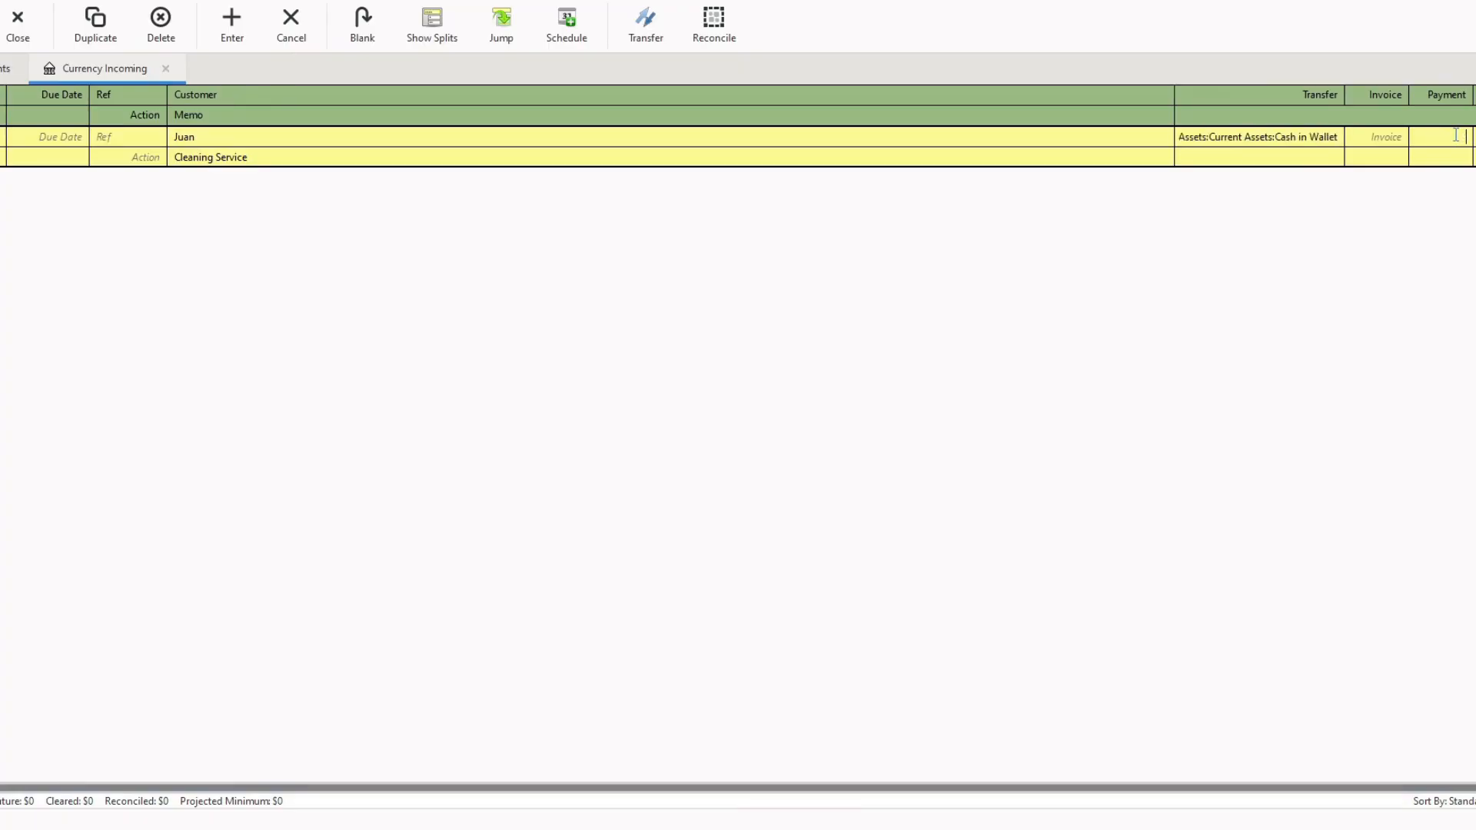
{"action": "type", "text": "350"}
{"action": "key", "text": "Return"}
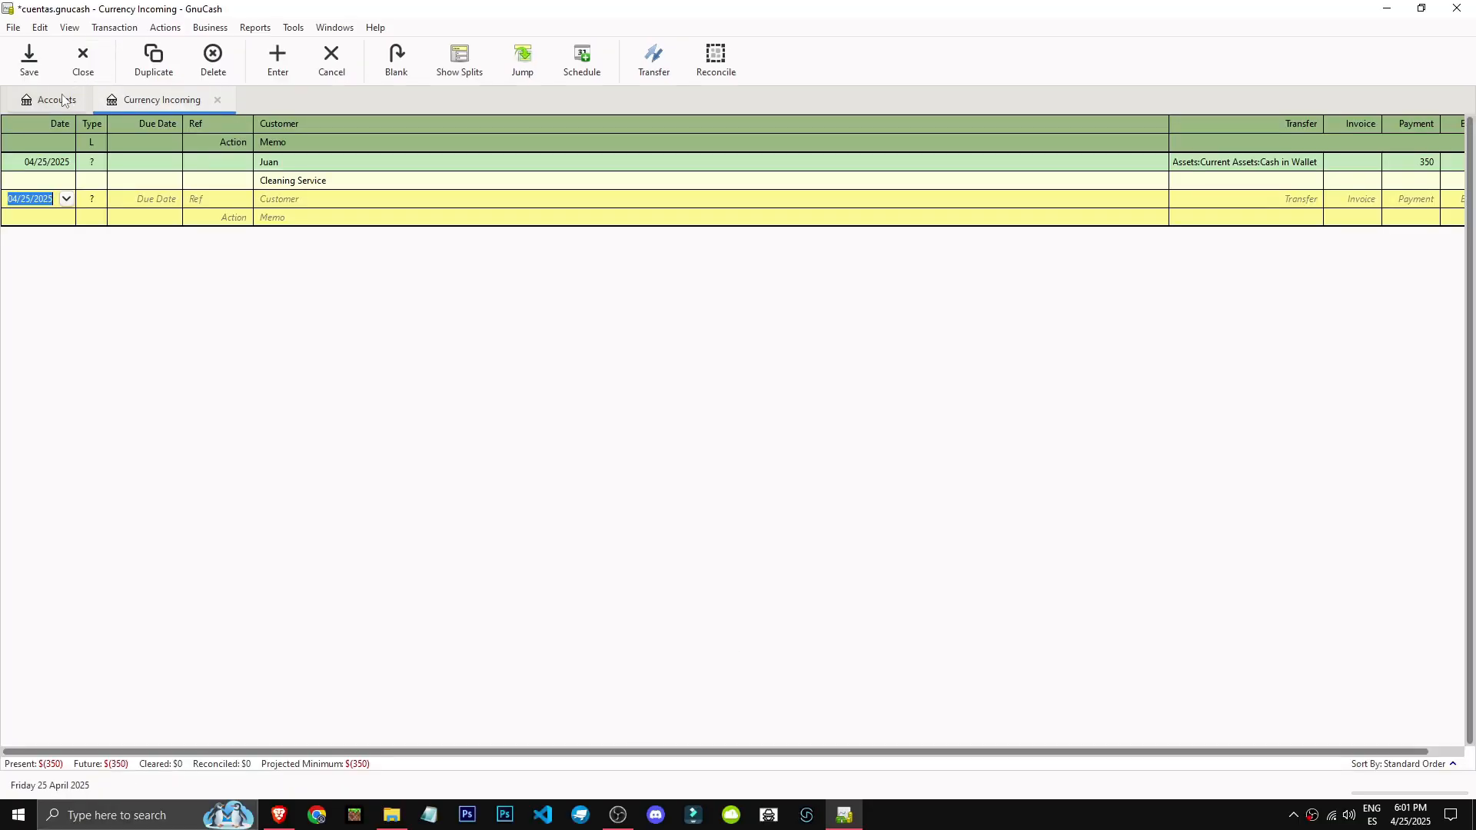
Reopen the recorded Cleaning Service transaction to check its amount columns and commit the entry again.
{"action": "scroll", "coordinate": [674, 749], "scroll_direction": "right", "scroll_amount": 2}
{"action": "left_click_drag", "start_coordinate": [677, 742], "coordinate": [993, 749]}
{"action": "left_click", "coordinate": [1378, 162]}
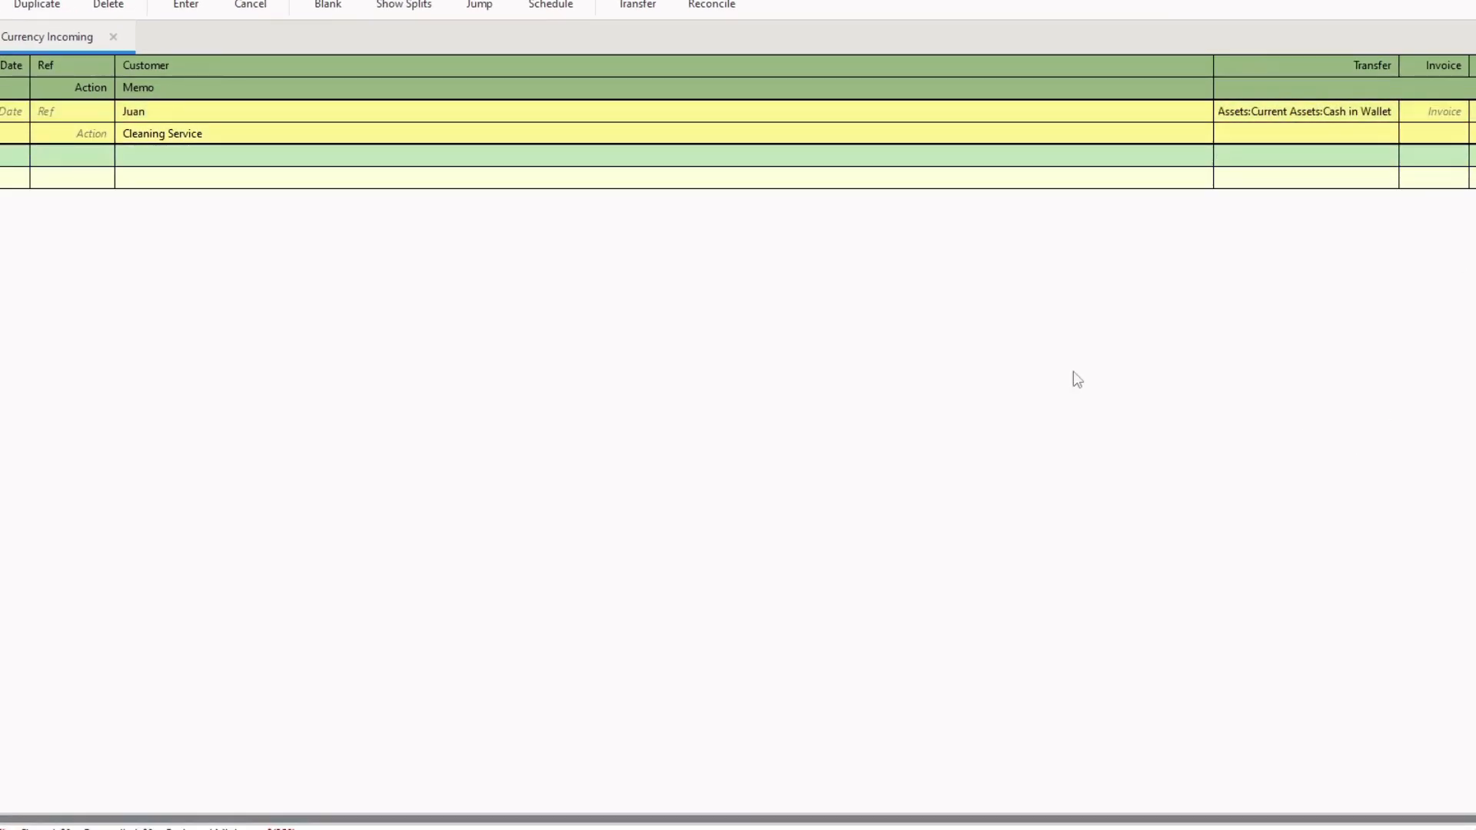
{"action": "key", "text": "Return"}
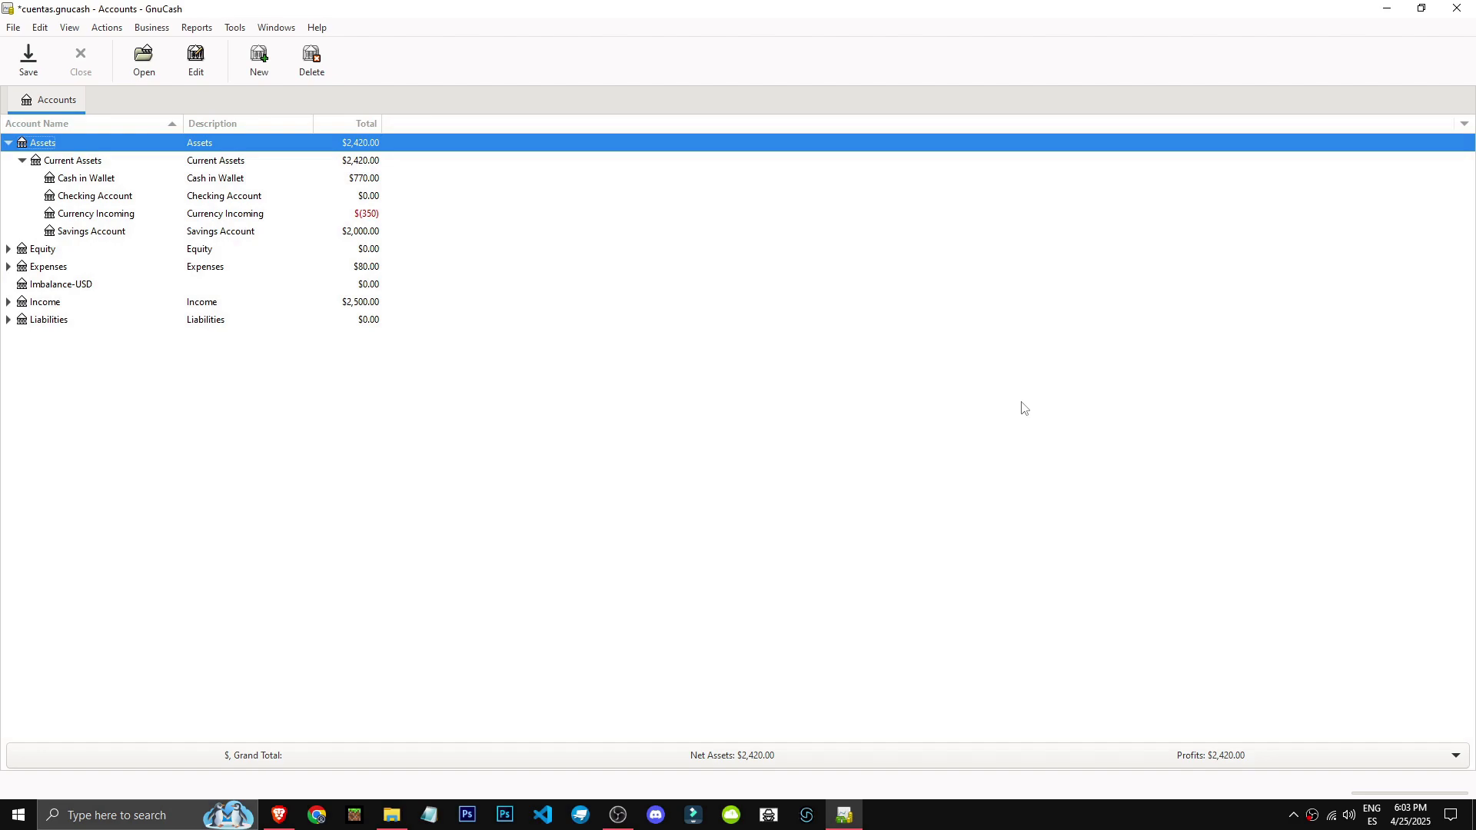
Review all recorded transactions in the General Journal, return to the accounts list and close the journal.
{"action": "left_click", "coordinate": [235, 26]}
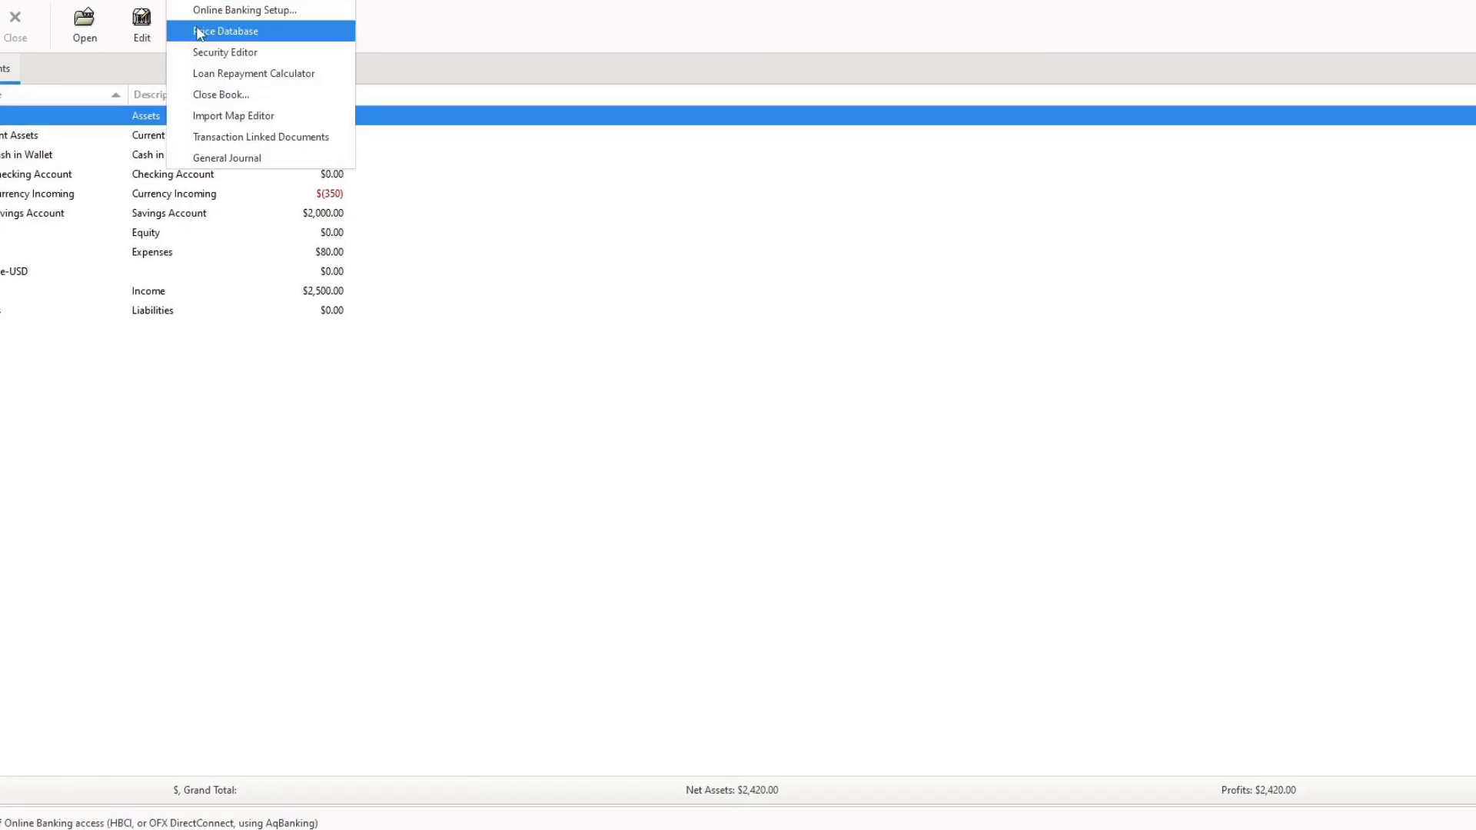
{"action": "left_click", "coordinate": [226, 158]}
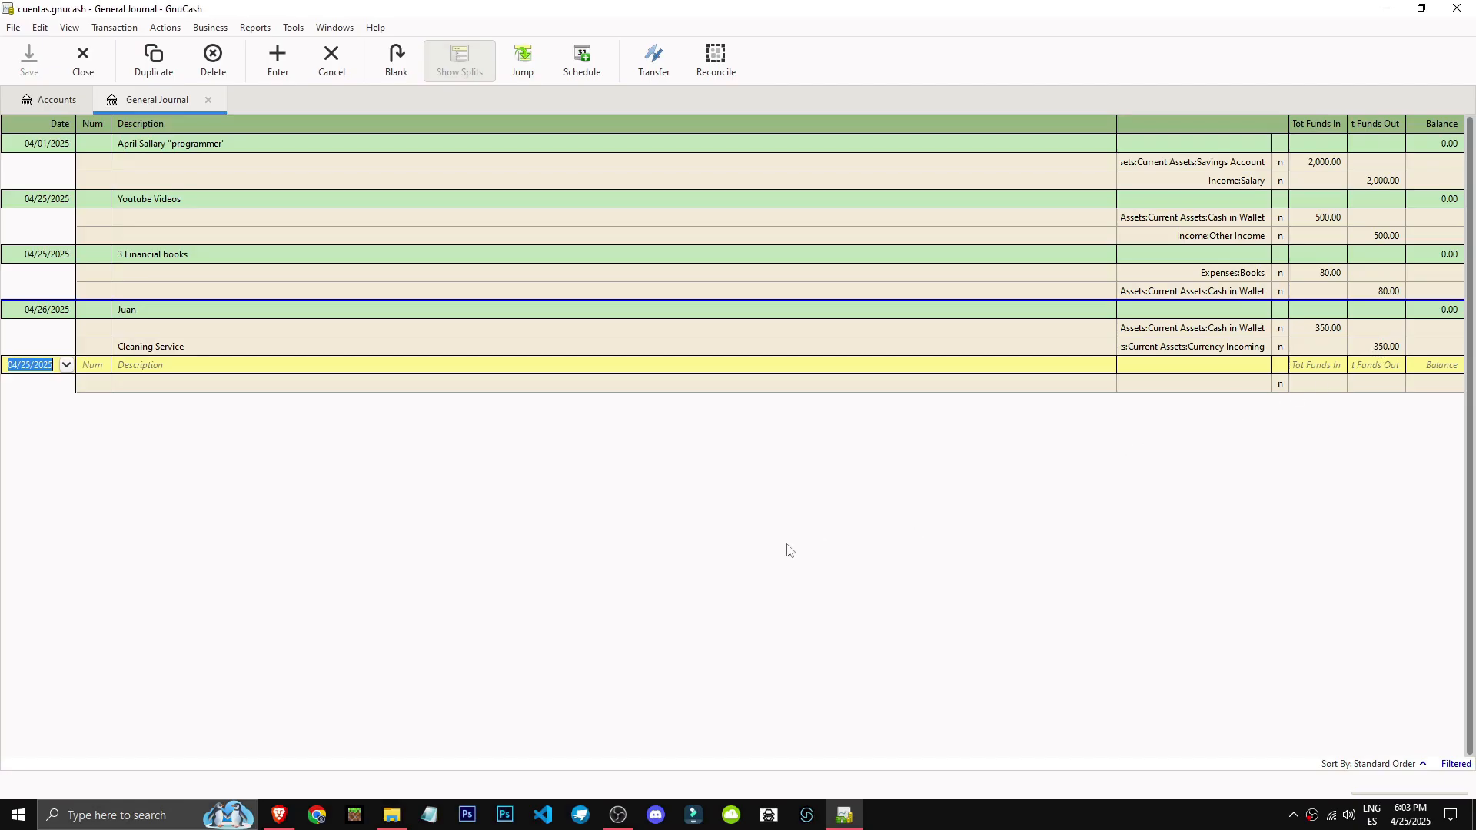
{"action": "left_click", "coordinate": [54, 100]}
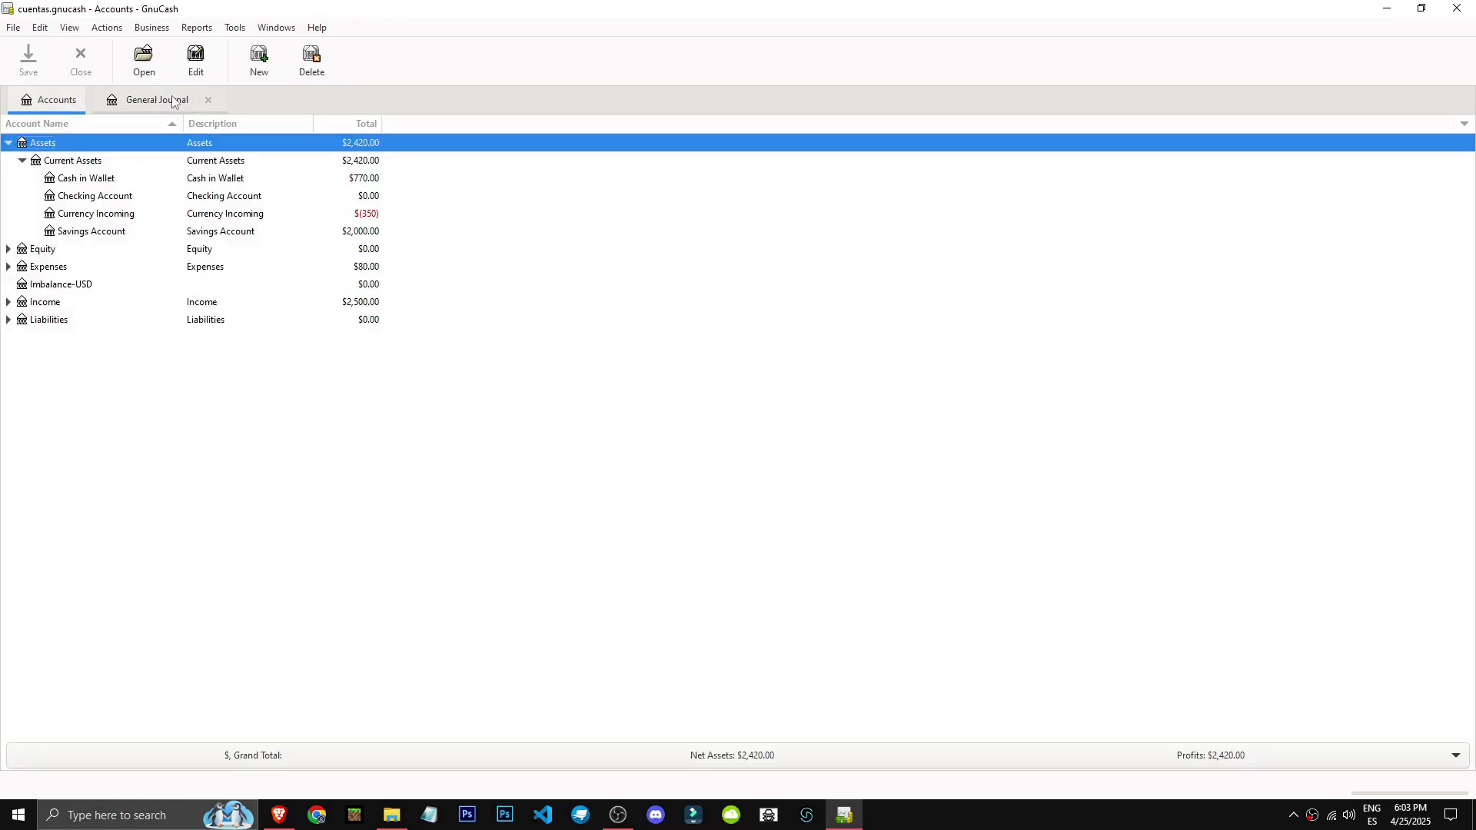
{"action": "left_click", "coordinate": [208, 100]}
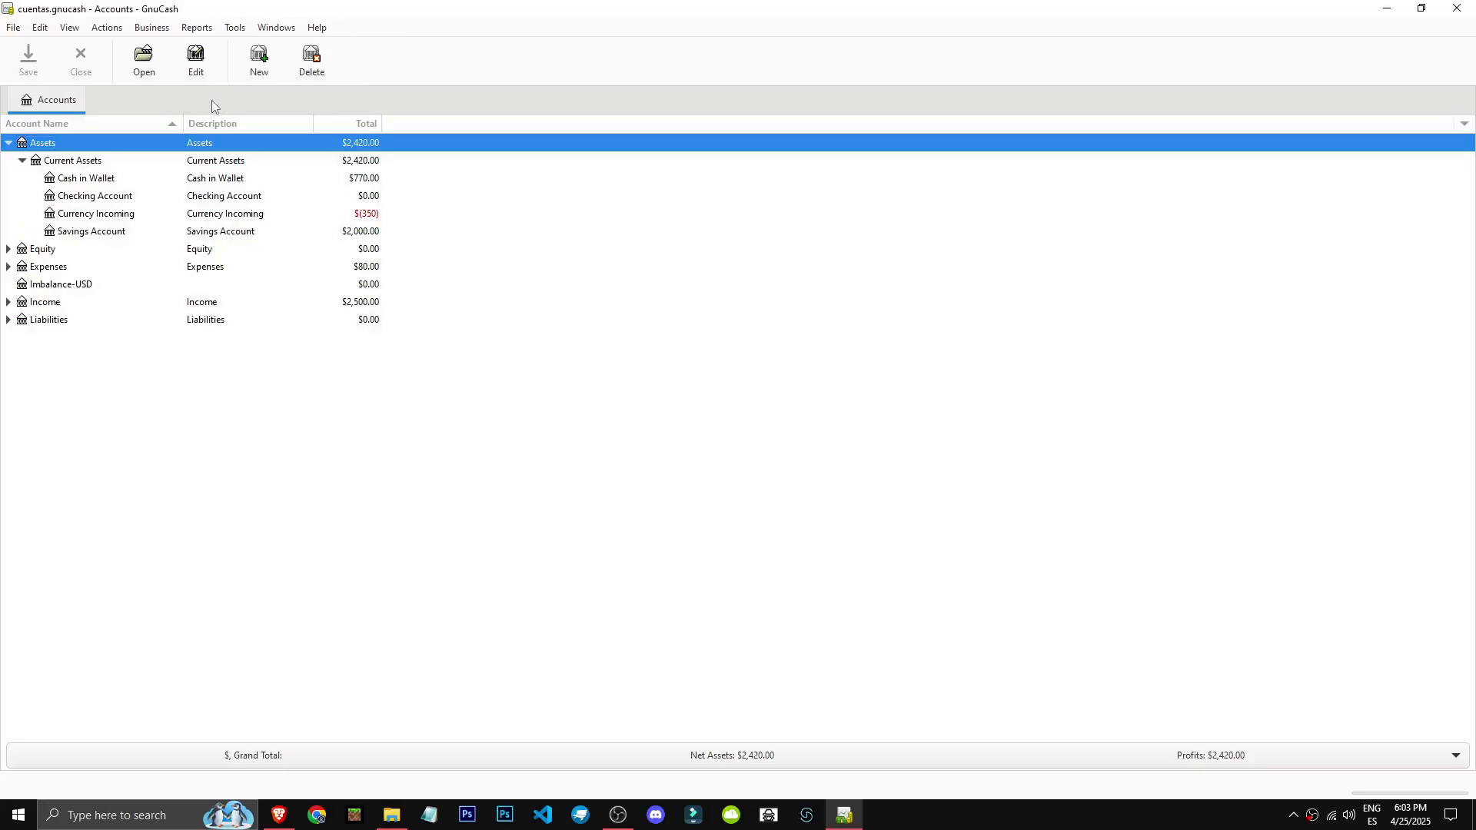